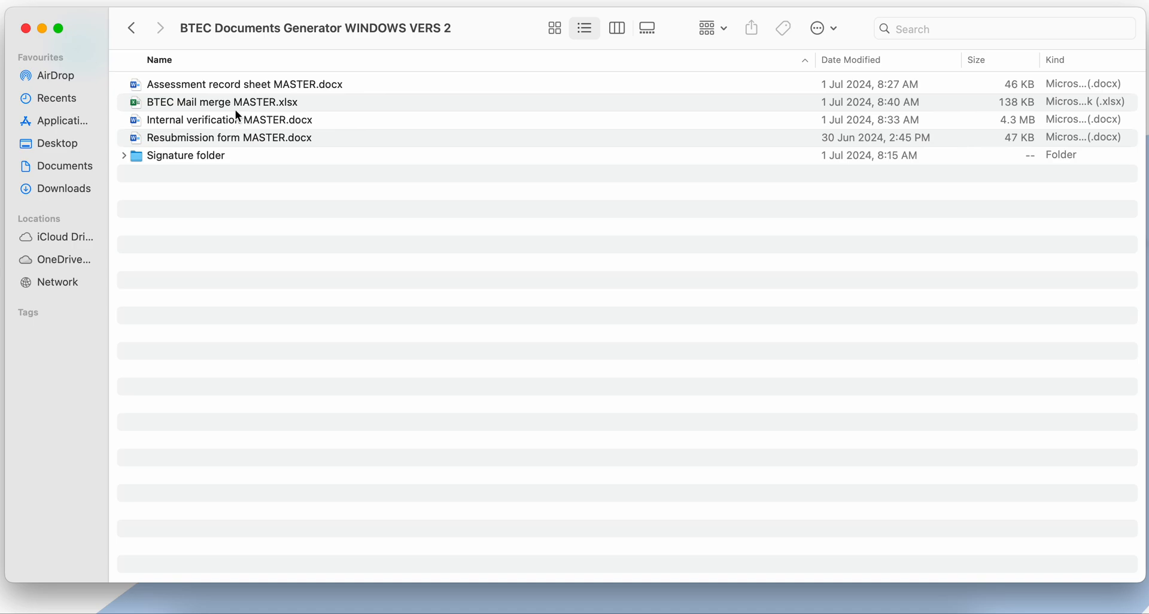
- Open the BTEC Mail merge MASTER.xlsx workbook in Excel and show the BTEC Assessment Plan sheet
click(185, 103)
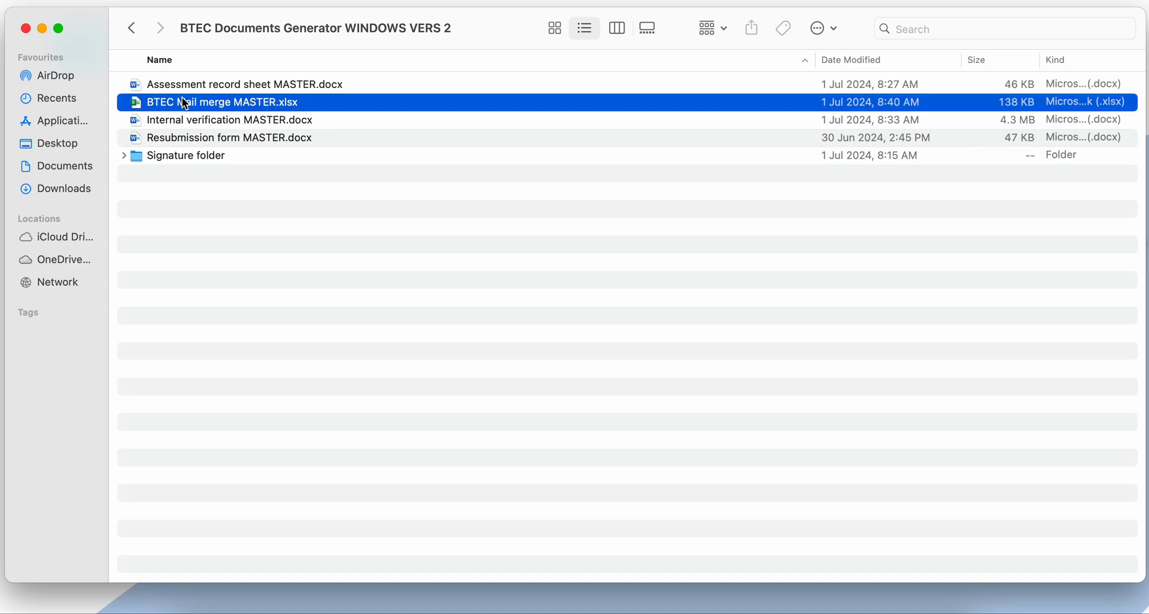
double_click(220, 106)
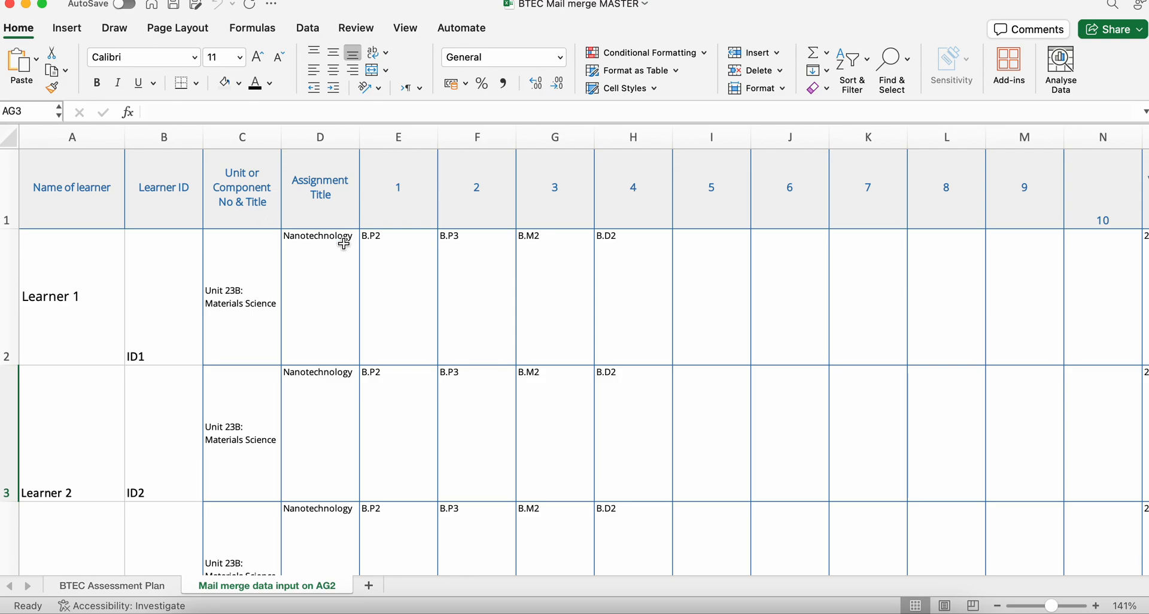
click(115, 585)
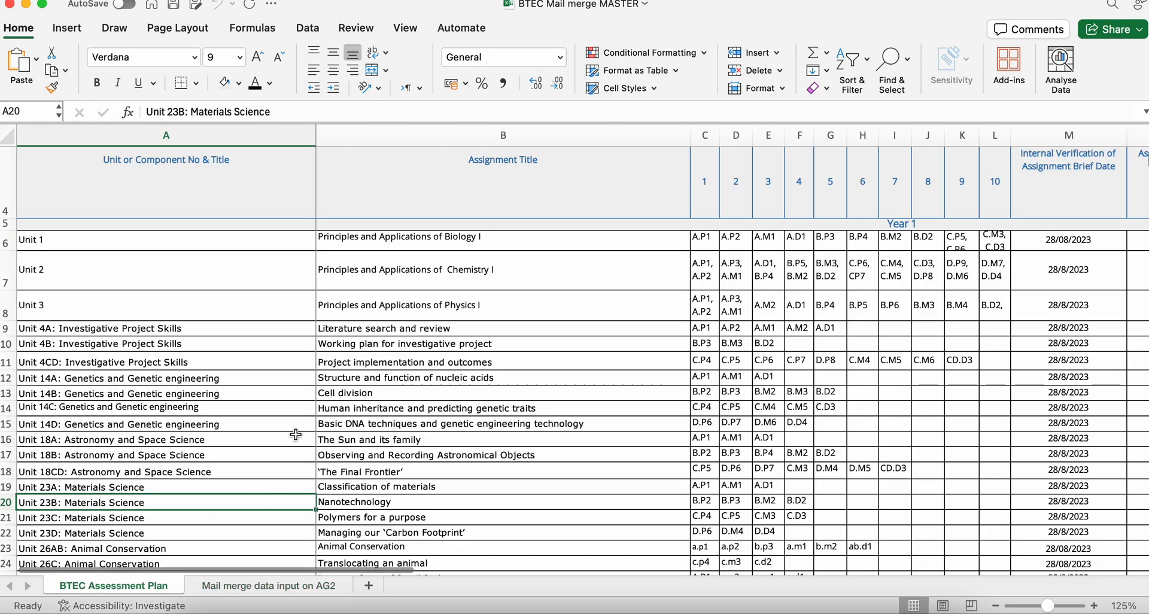
- Examine the assessment plan's programme title, unit and assignment titles, and column headings
scroll(268, 241, up, 5)
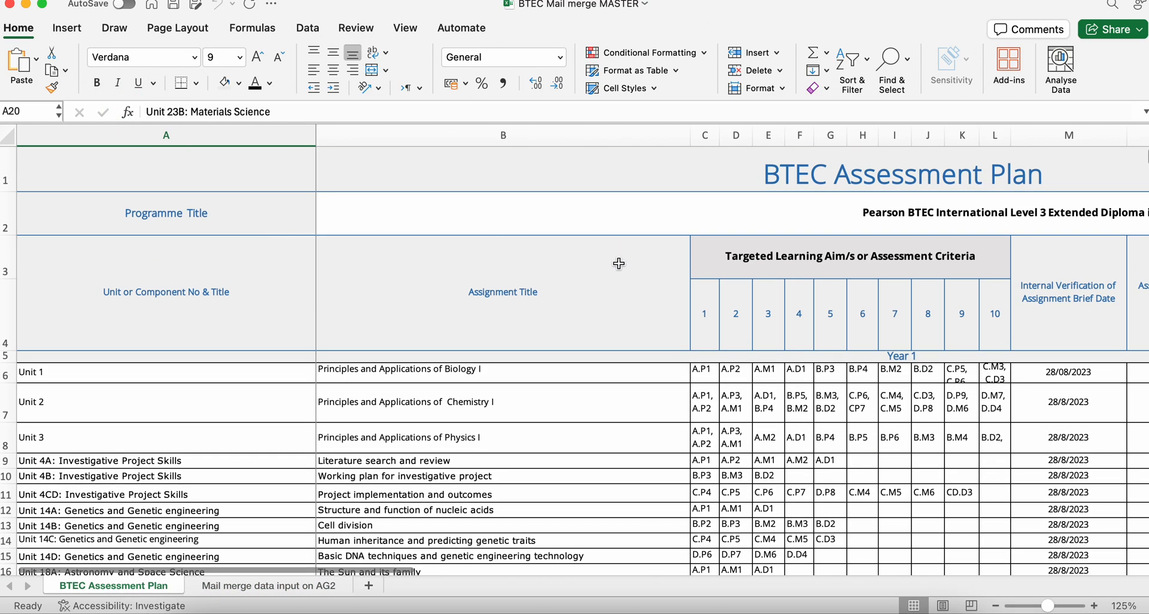
scroll(441, 282, down, 1)
scroll(446, 354, up, 1)
scroll(536, 457, down, 1)
scroll(536, 456, up, 1)
scroll(535, 456, right, 1)
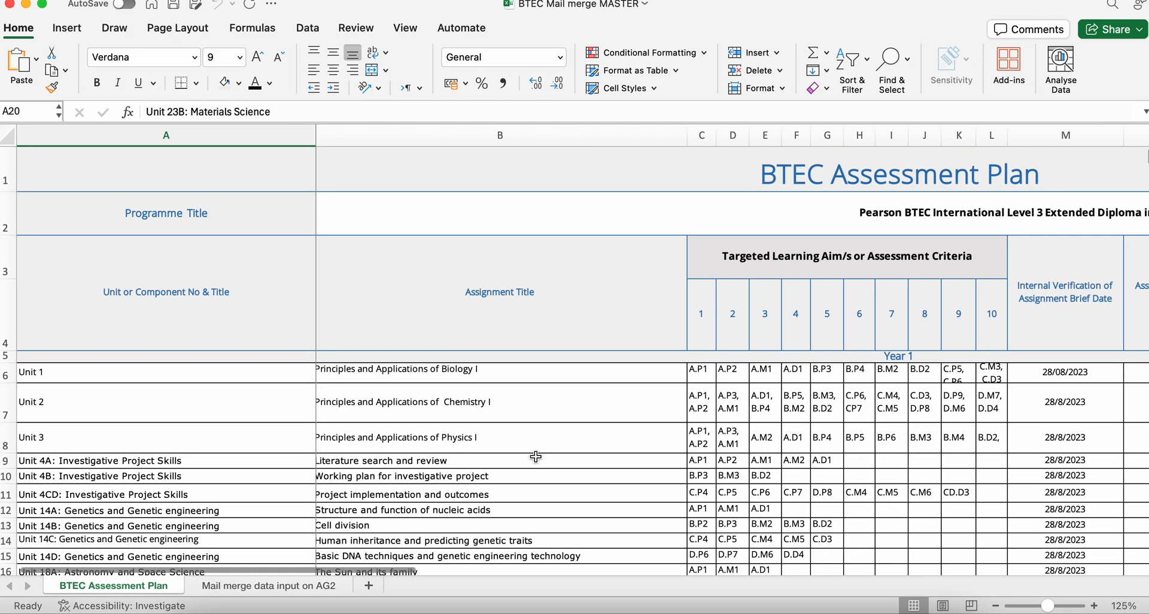
scroll(533, 440, left, 1)
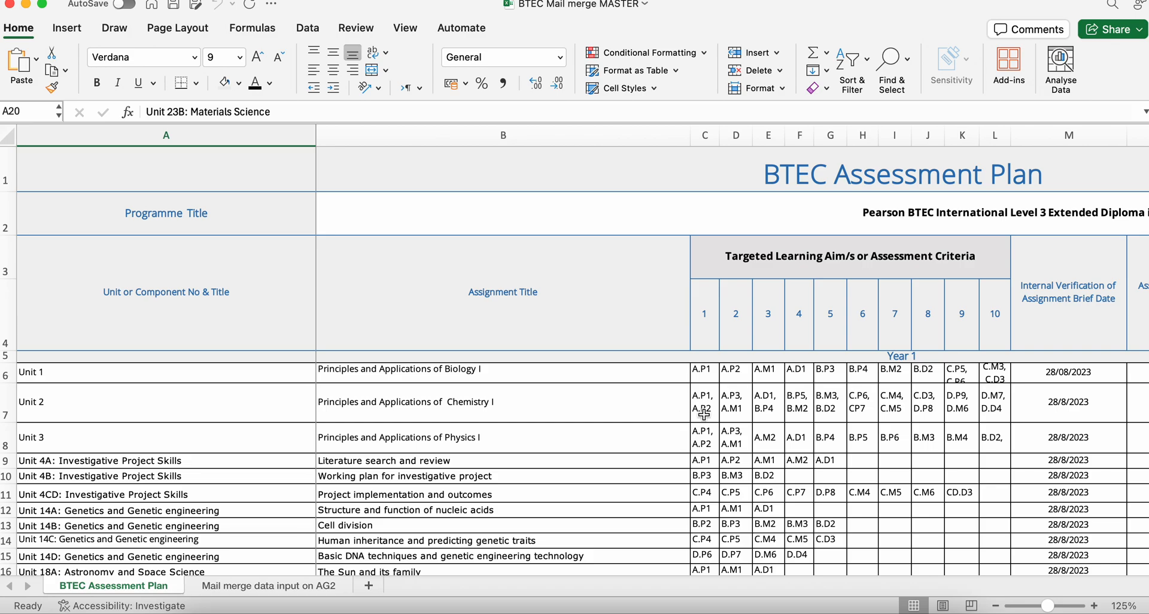
scroll(728, 409, right, 1)
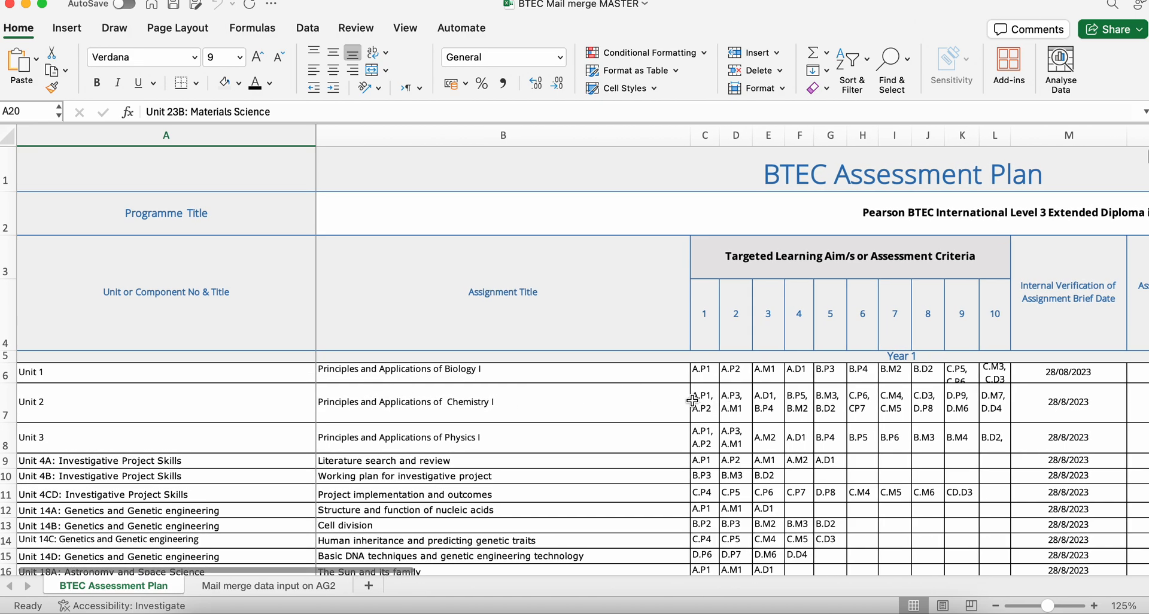
scroll(691, 400, right, 3)
- Inspect the Targeted Learning Aim/s or Assessment Criteria heading, Unit 1's individual criteria cells and its assignment title
click(666, 255)
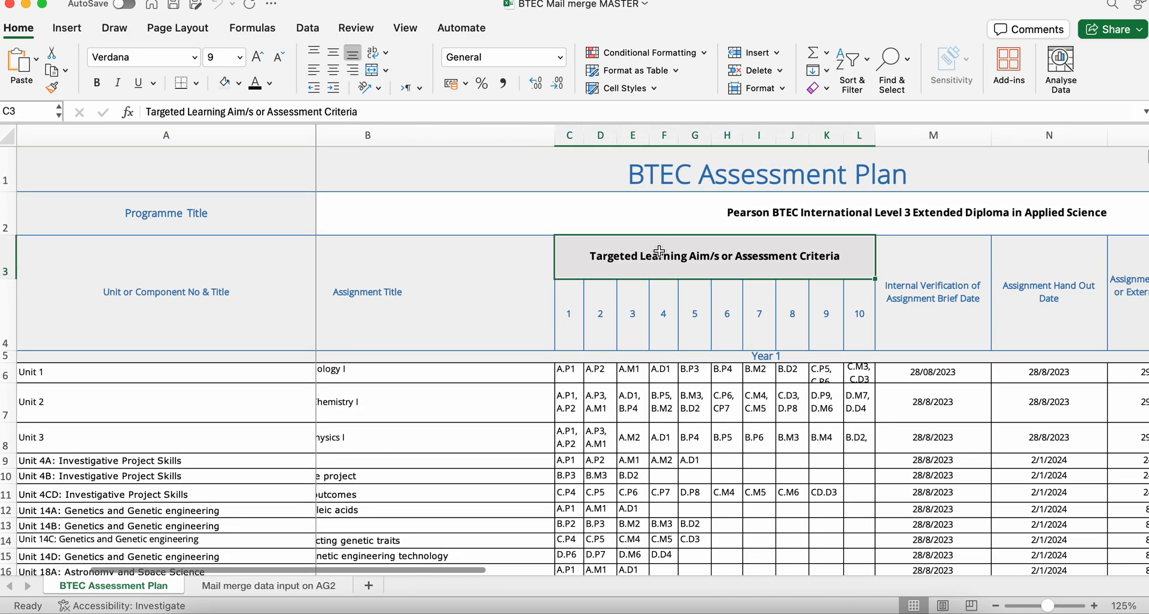
click(567, 374)
click(600, 374)
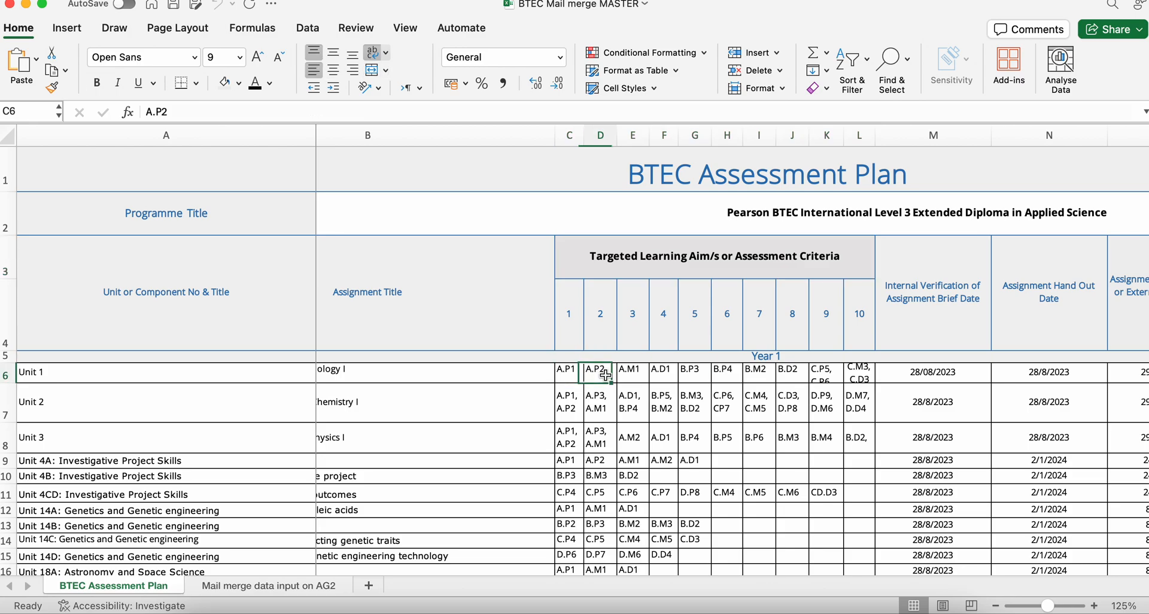
click(631, 374)
click(663, 374)
click(694, 375)
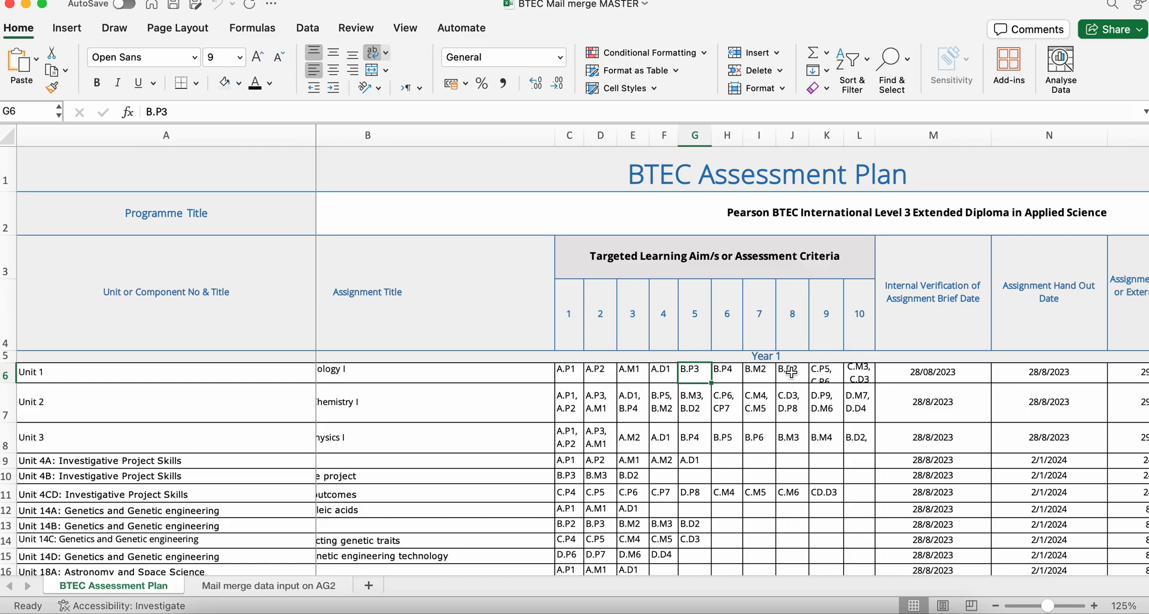
click(537, 374)
- Review the plan's verification, hand-out, hand-in and resubmission date columns, plus the assessor and internal verifier columns
scroll(588, 375, right, 6)
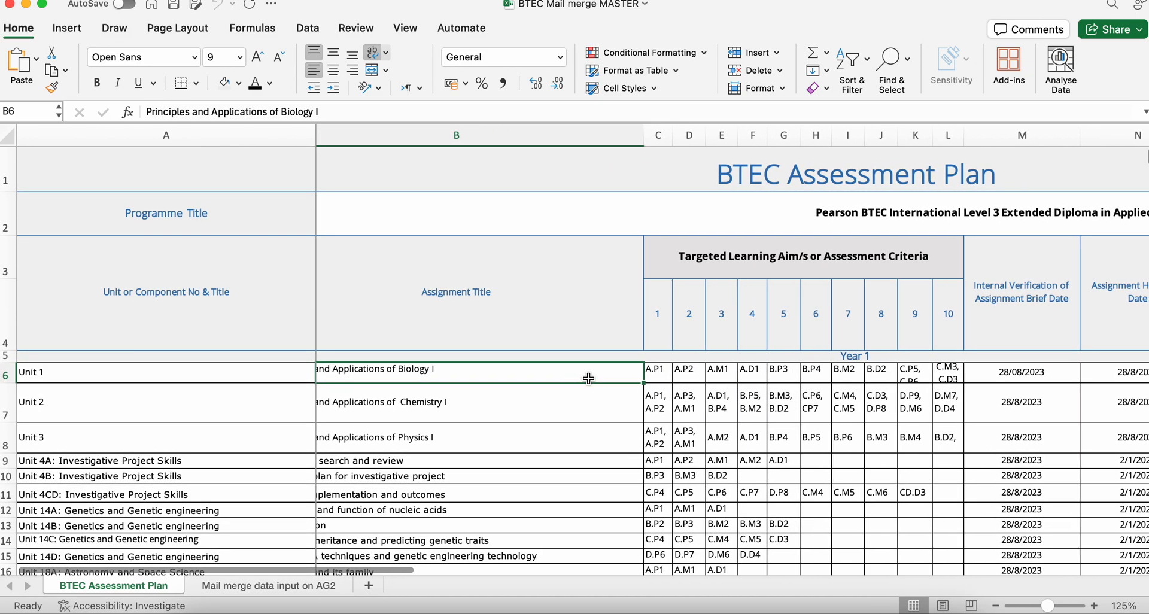
scroll(588, 379, right, 6)
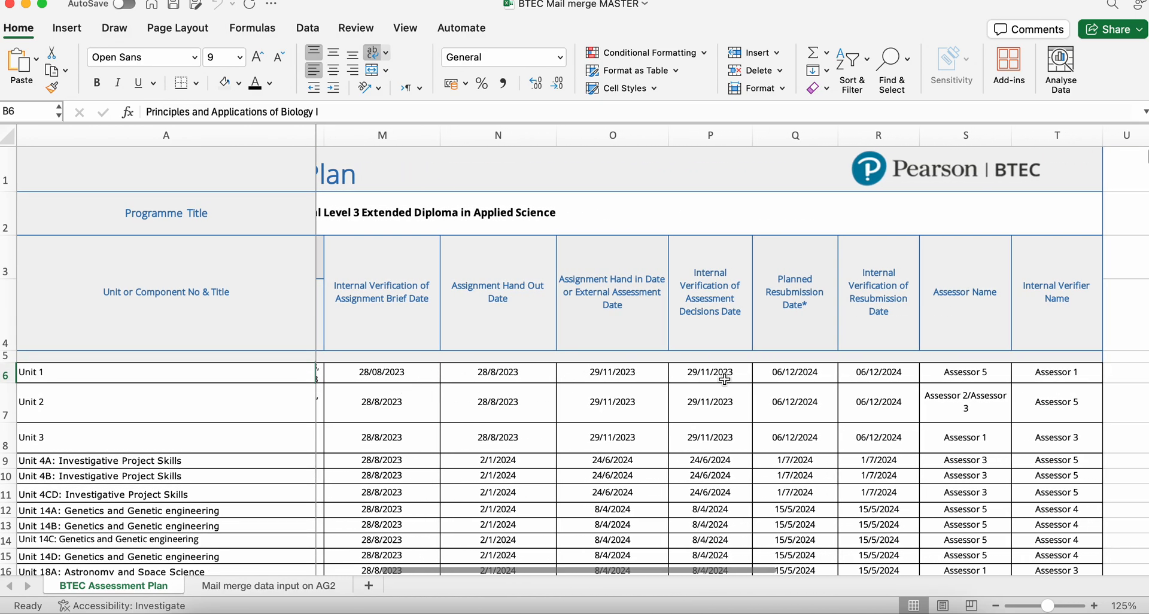
scroll(744, 379, right, 2)
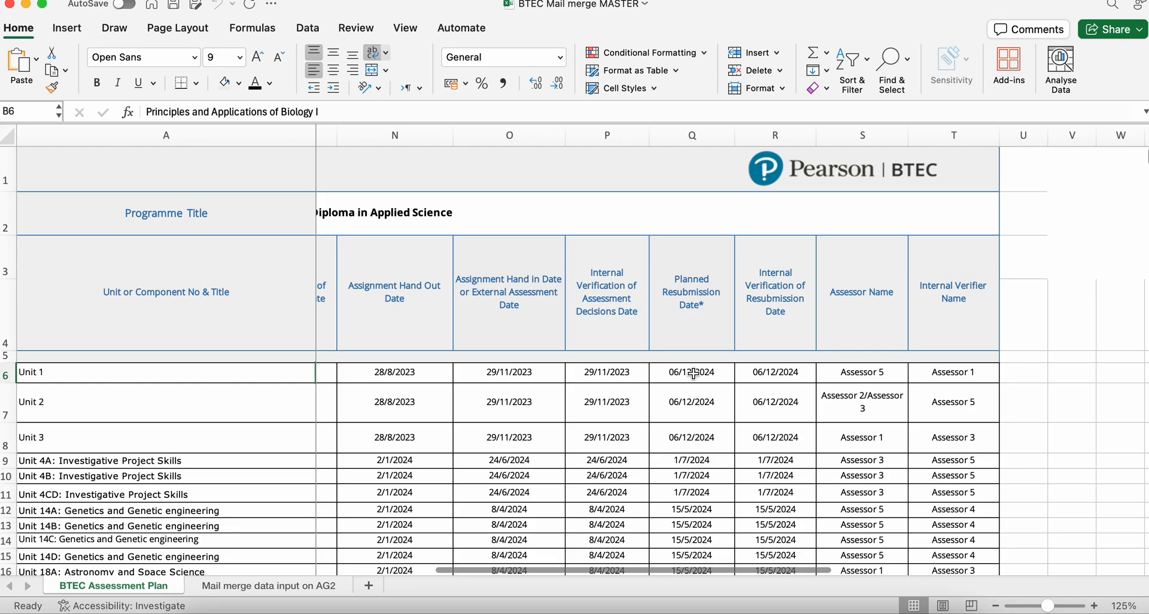
click(848, 372)
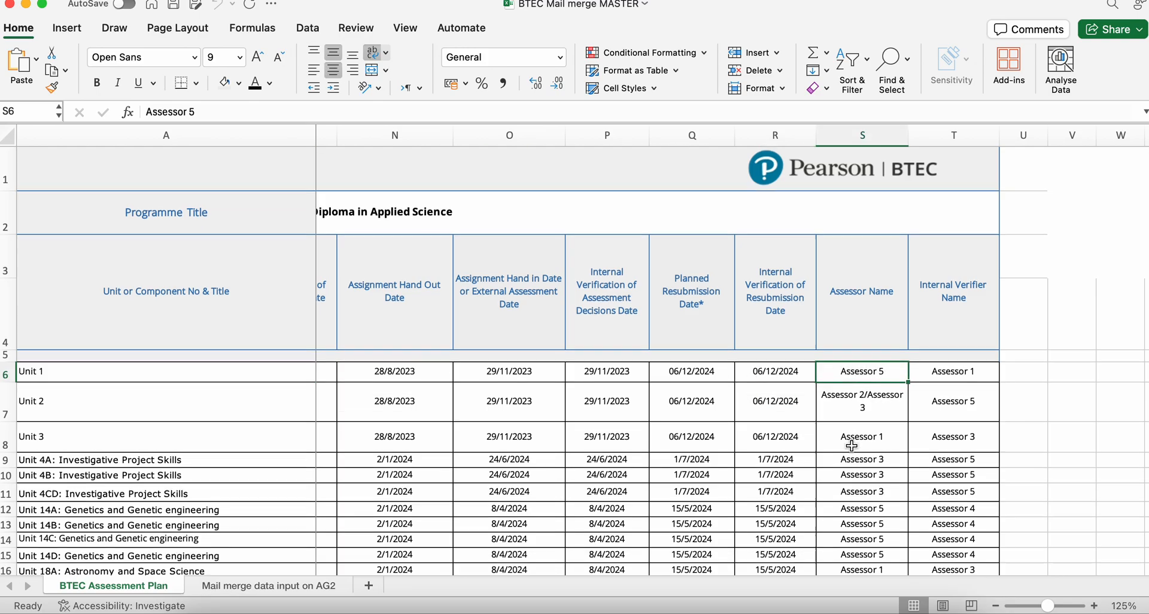
scroll(851, 445, down, 3)
scroll(851, 446, up, 3)
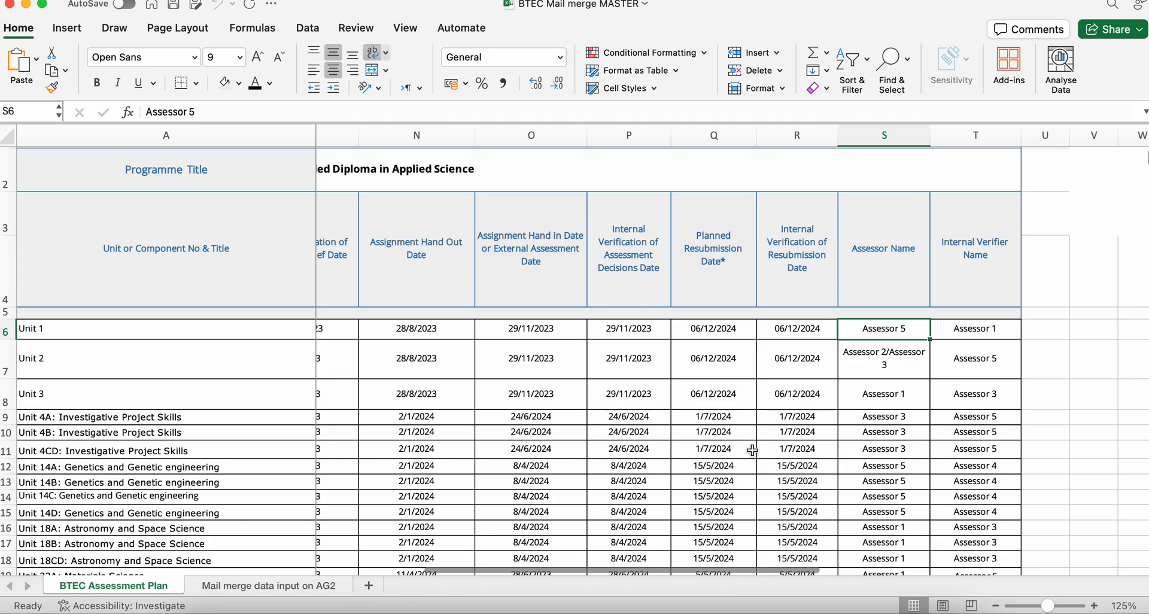
scroll(753, 450, up, 2)
scroll(752, 449, left, 2)
scroll(752, 449, left, 6)
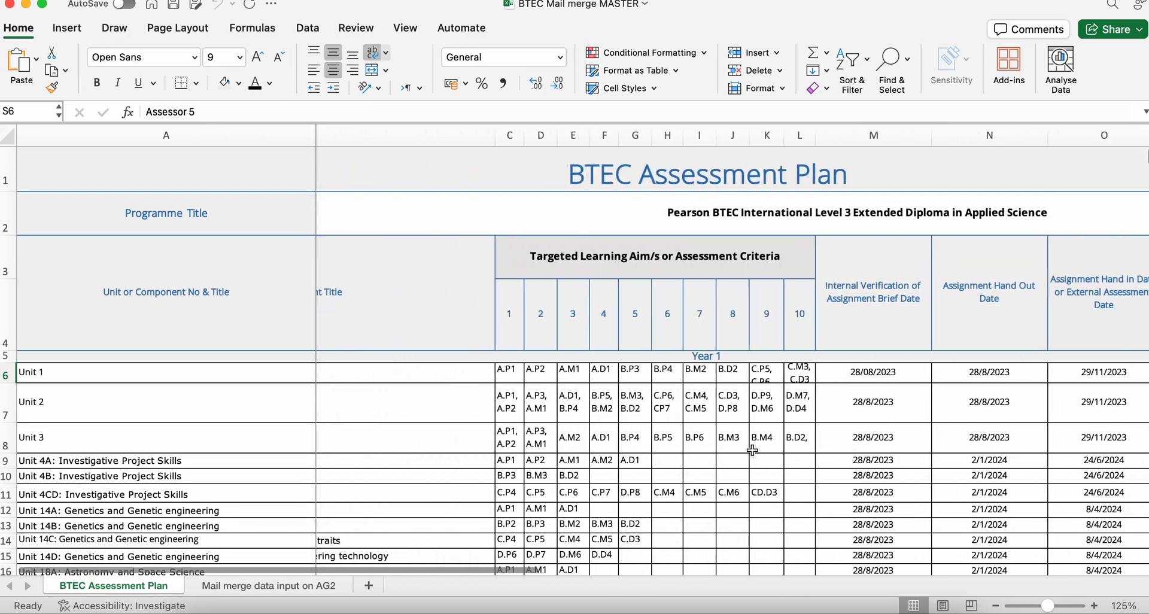
scroll(595, 463, left, 2)
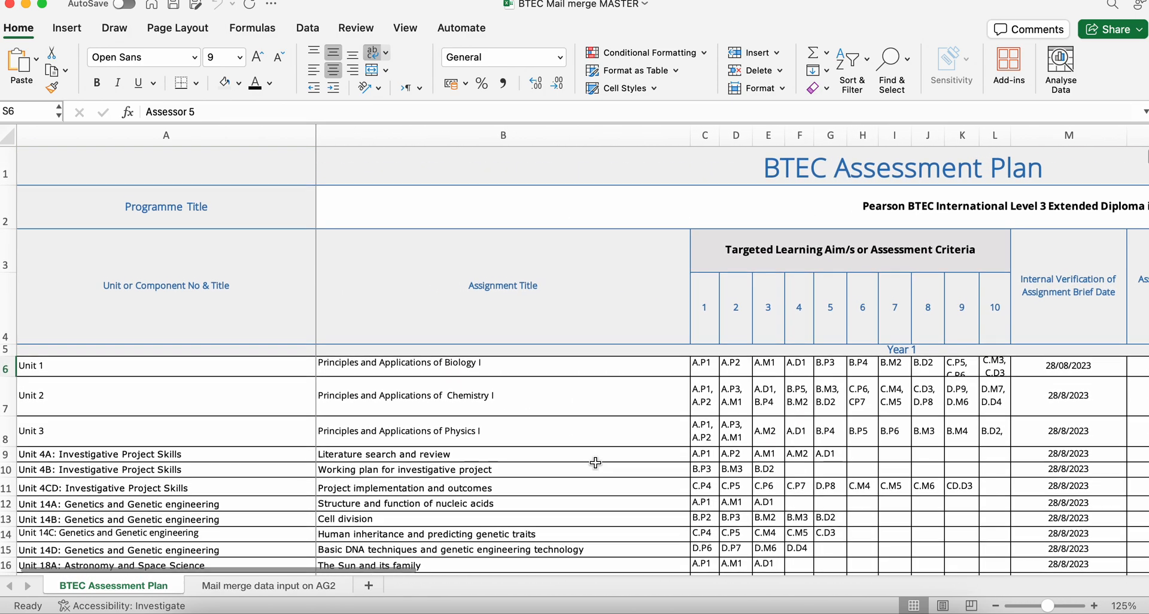
- Review how the Year 1 and Year 2 units are split by learning aim, checking the Unit 23A and 23B Materials Science rows
scroll(595, 463, right, 3)
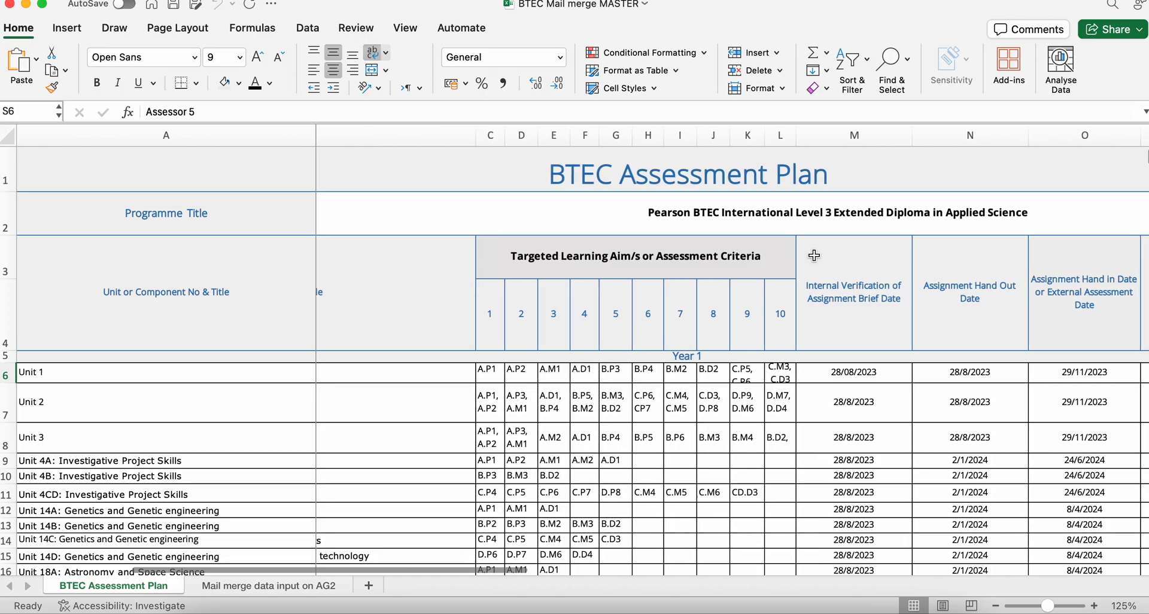
scroll(412, 462, left, 3)
scroll(412, 463, down, 1)
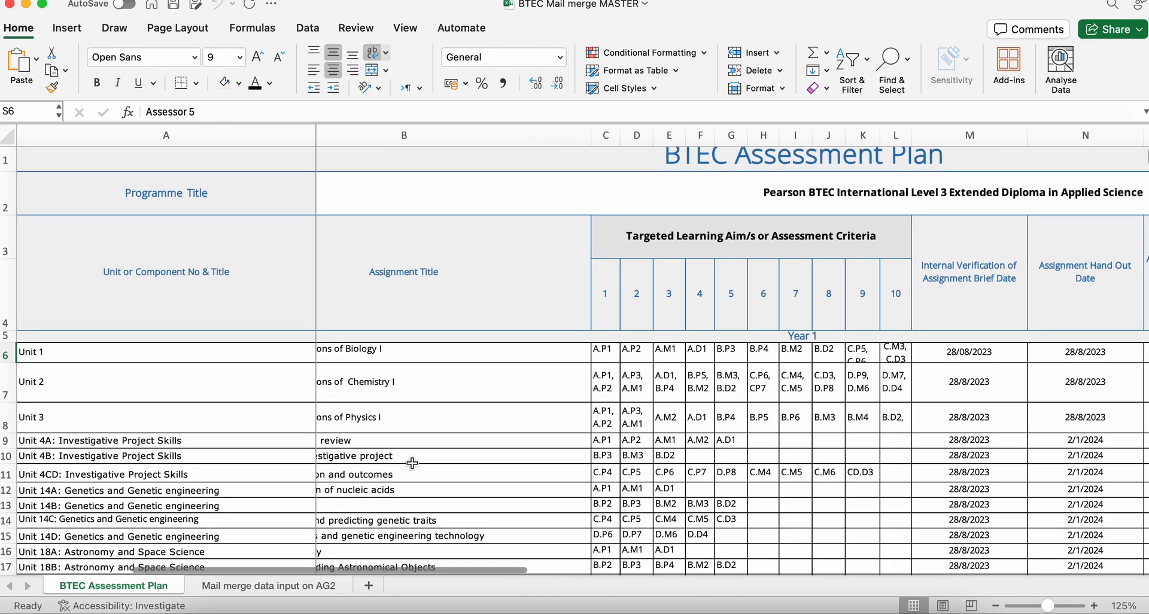
scroll(412, 463, down, 8)
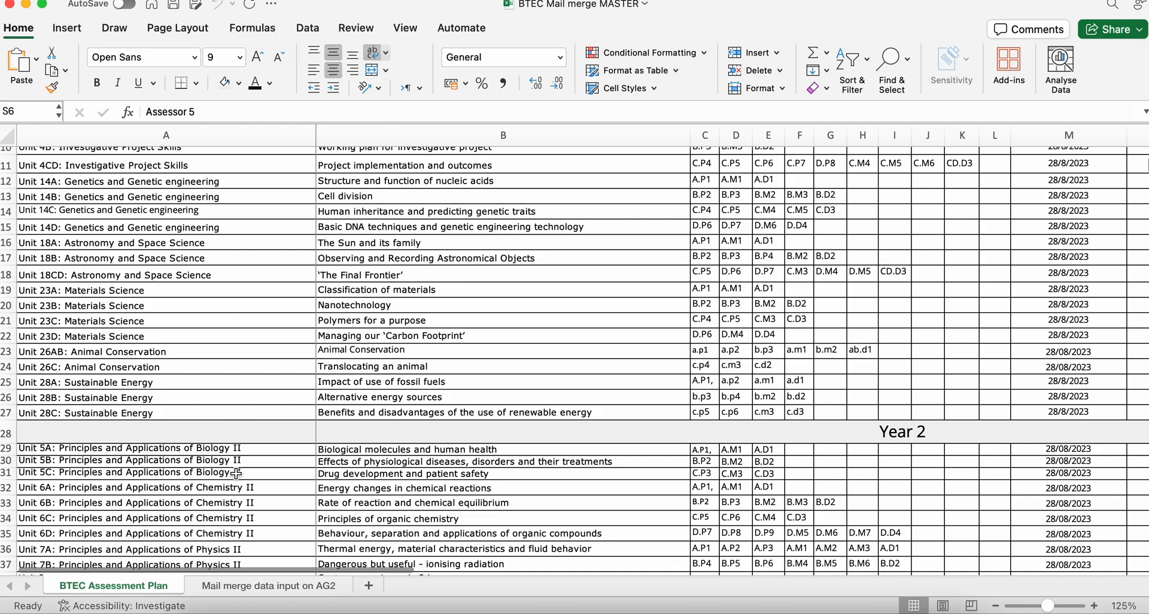
click(152, 298)
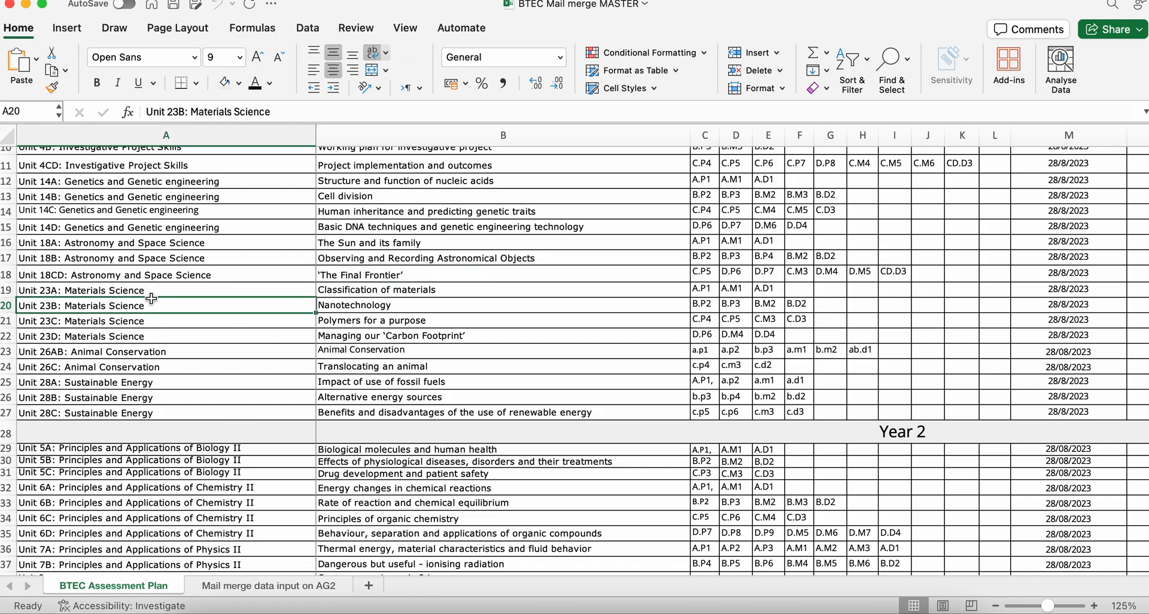
click(119, 291)
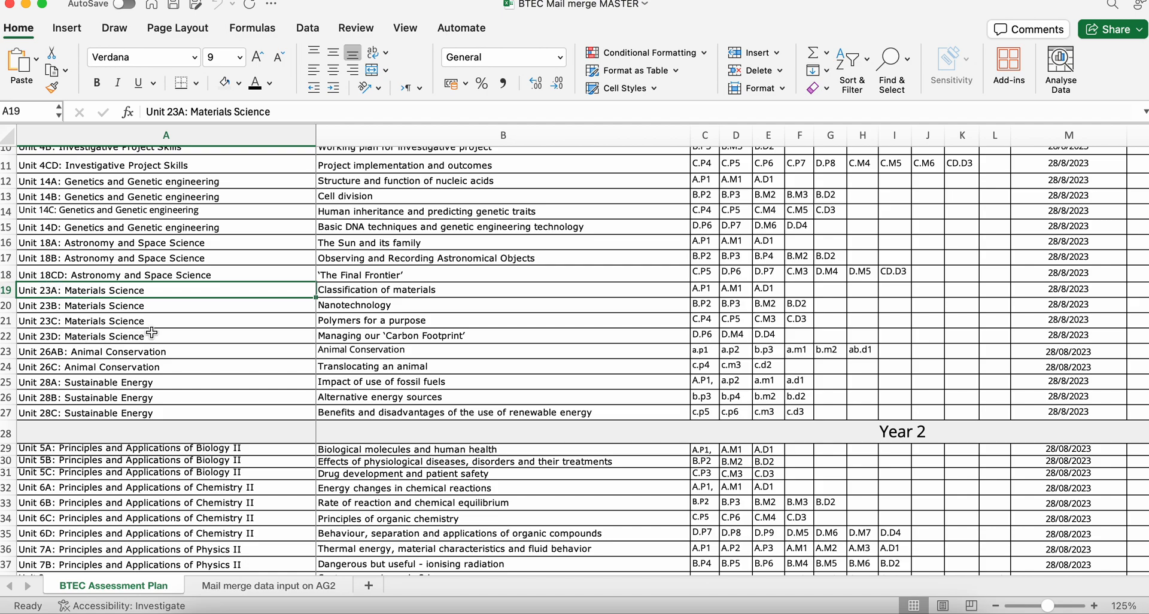
scroll(152, 333, down, 10)
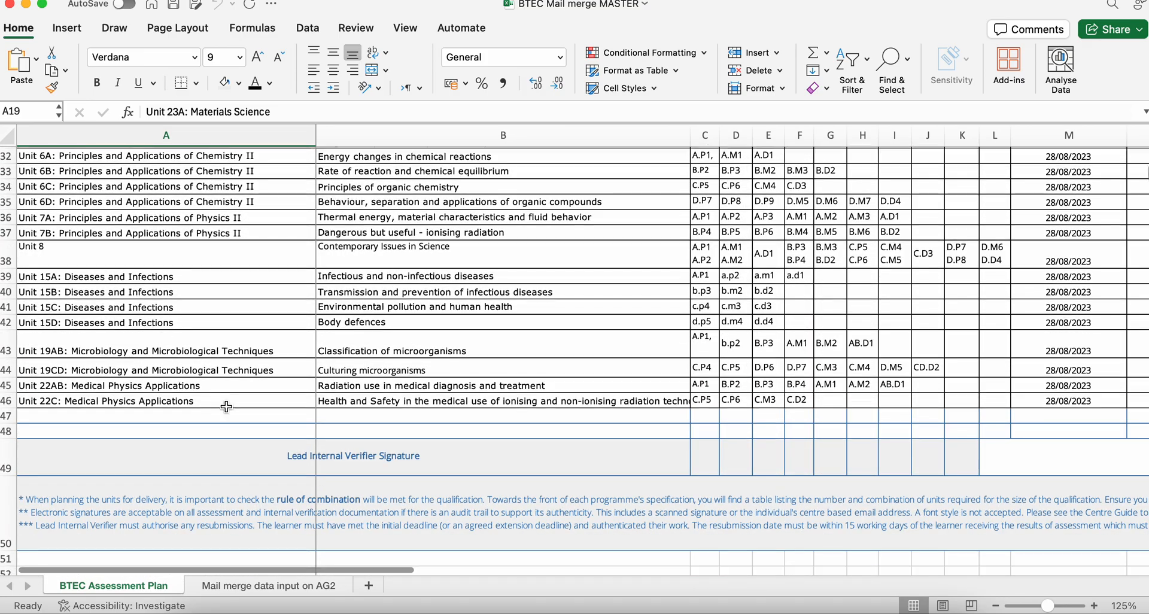
- Find the signatures table below the plan and select the Assessor 5 entry
scroll(226, 407, down, 4)
scroll(518, 386, down, 5)
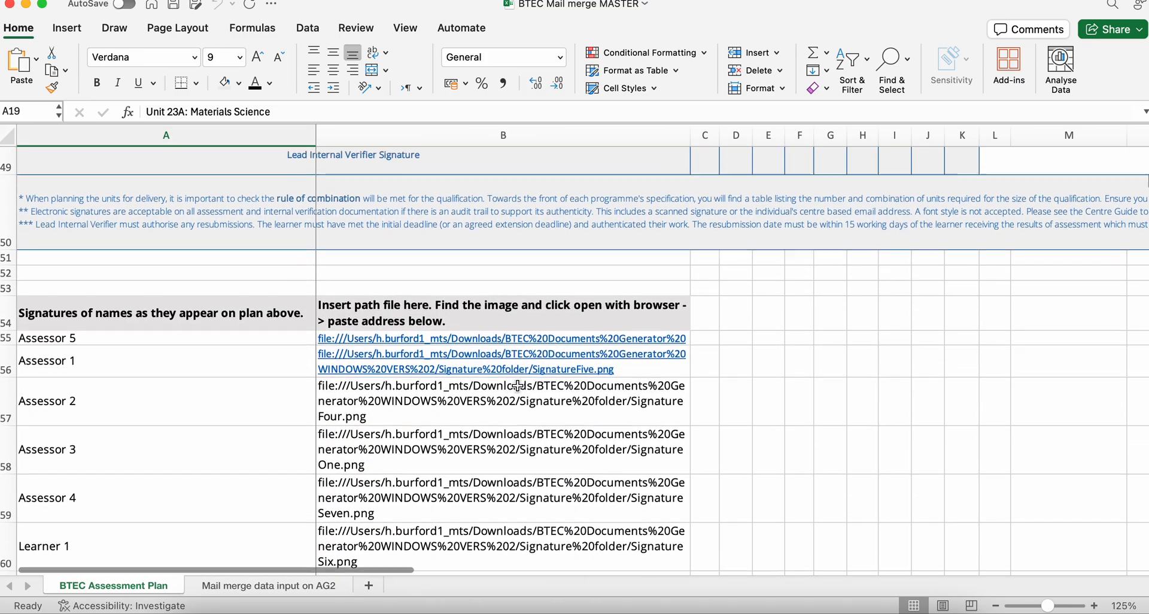
scroll(222, 218, down, 1)
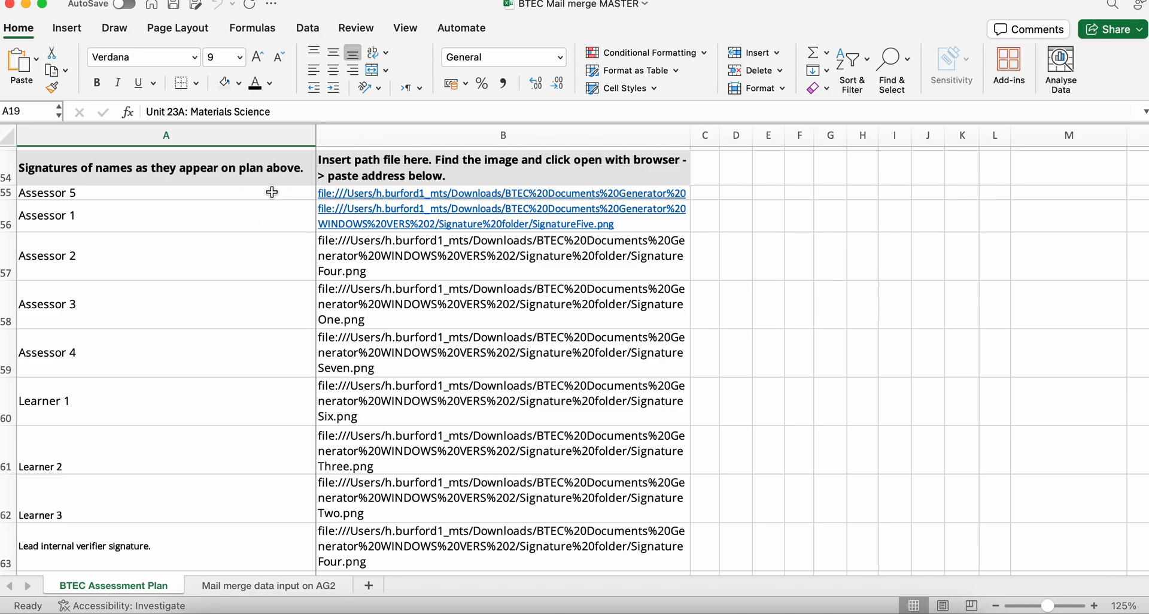
click(255, 187)
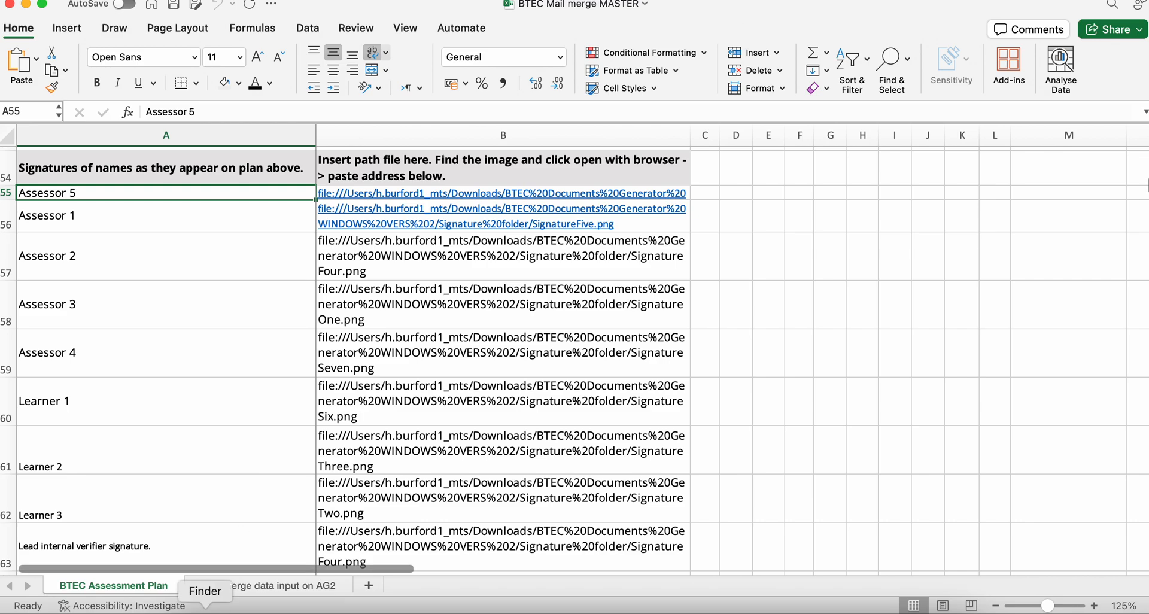
- Switch to Finder and open the Signature folder inside BTEC Documents Generator WINDOWS VERS 2
click(205, 609)
click(233, 185)
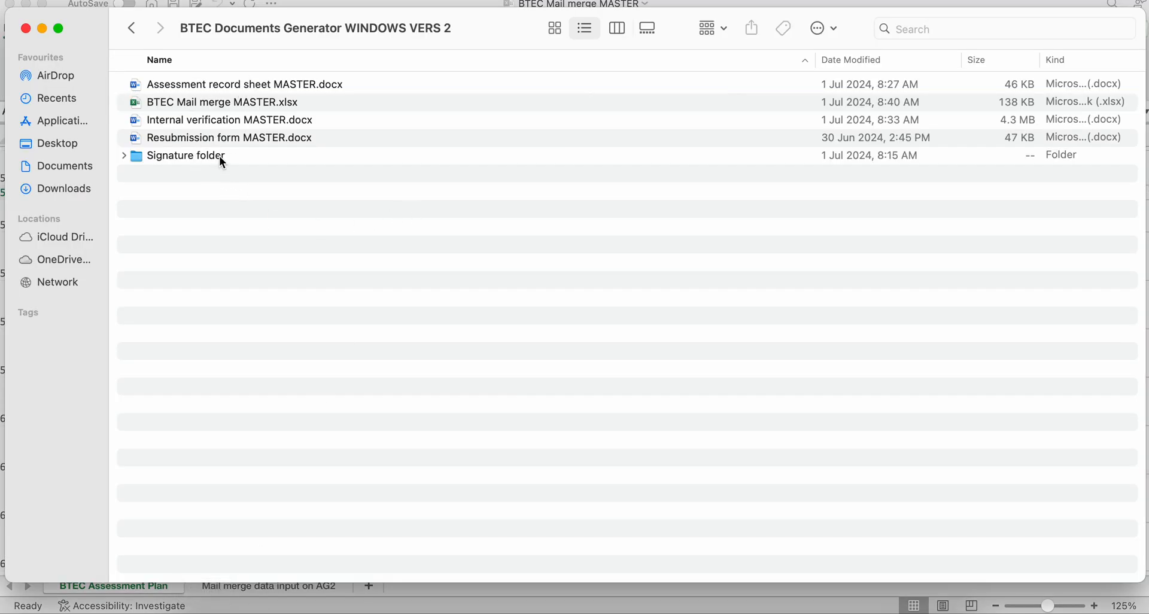
double_click(219, 157)
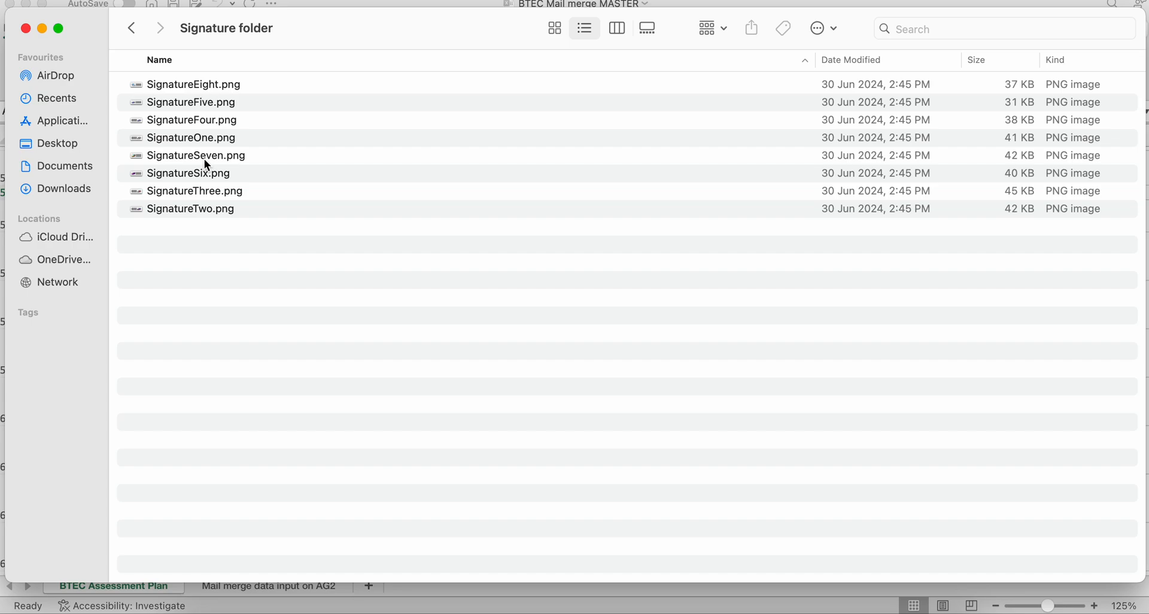
- Open the SignatureFive.png image from the Signature folder in Safari
click(210, 102)
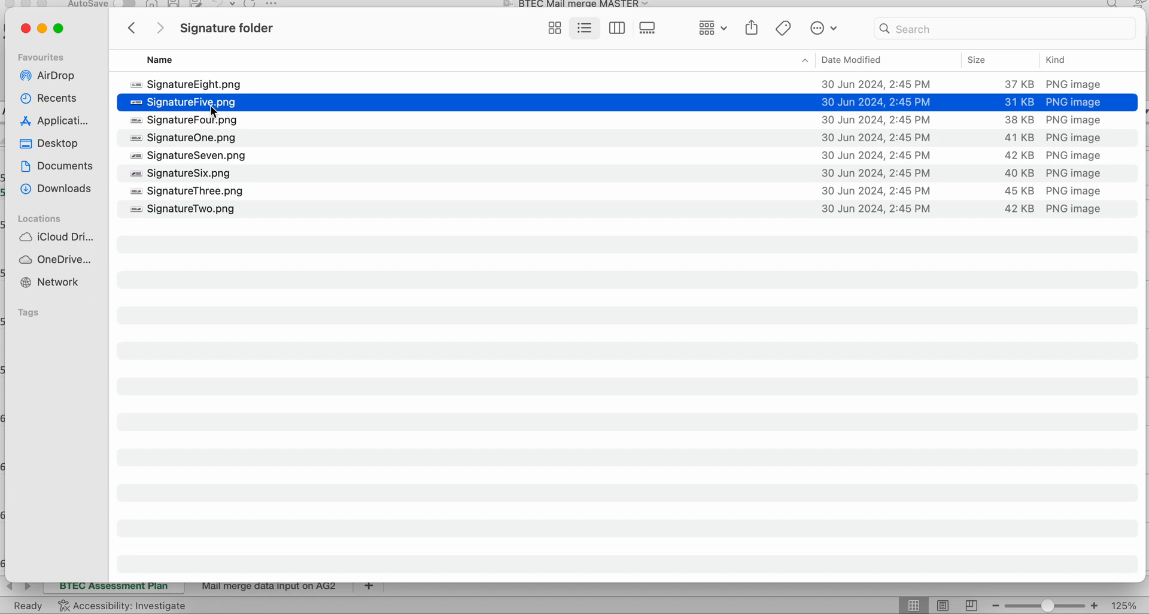
right_click(210, 106)
mouse_move(247, 137)
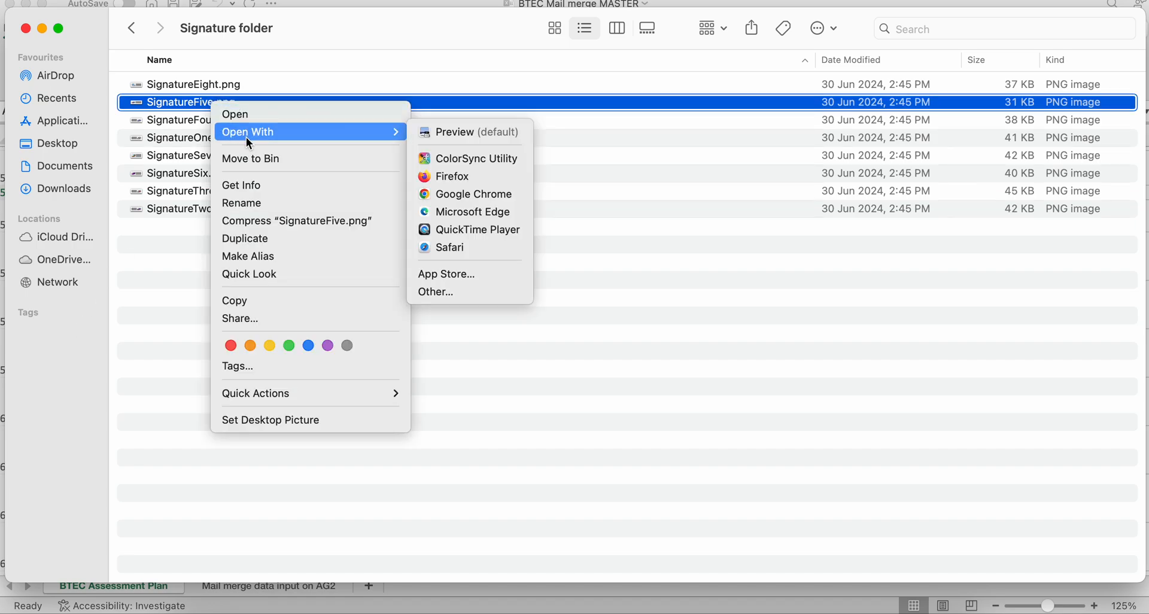
click(458, 249)
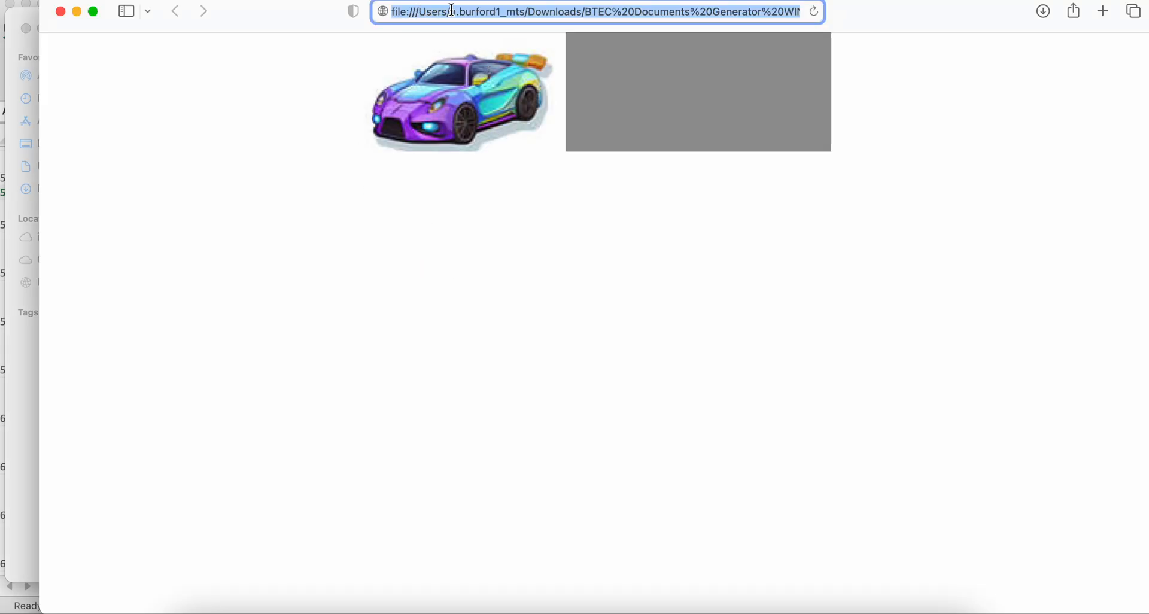
- Copy the full file address of SignatureFive.png from the browser, and close the browser window
right_click(566, 12)
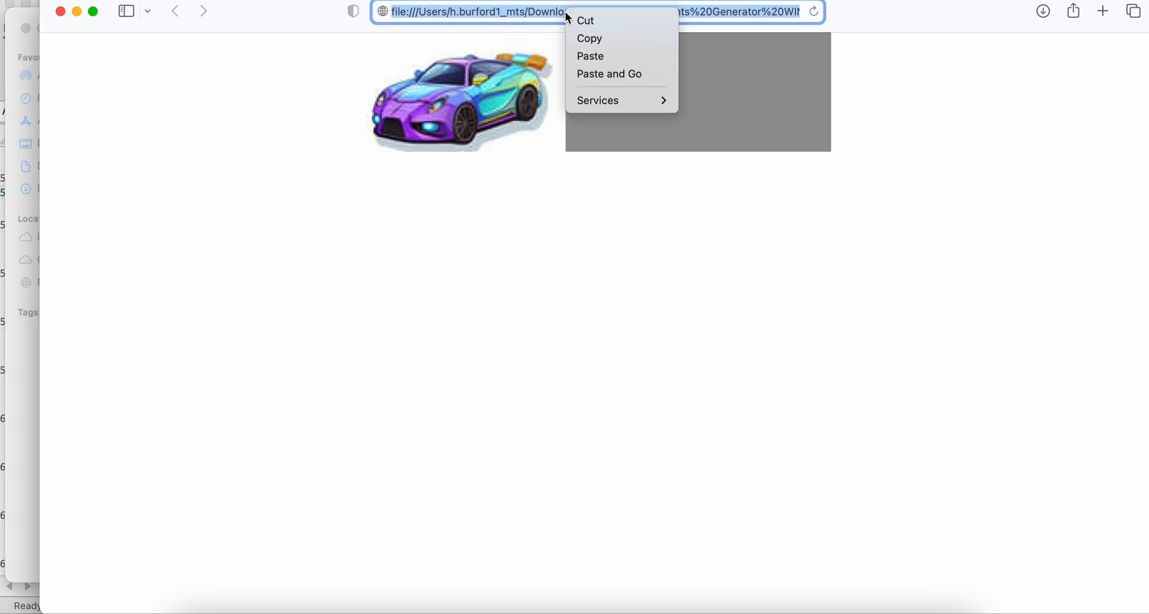
click(583, 37)
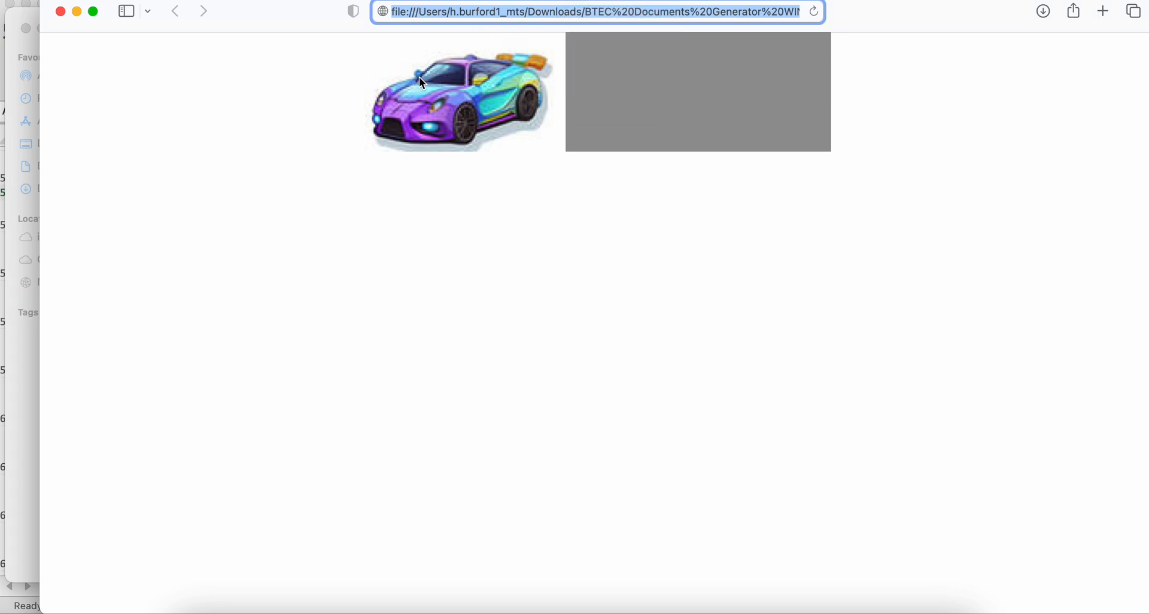
click(461, 38)
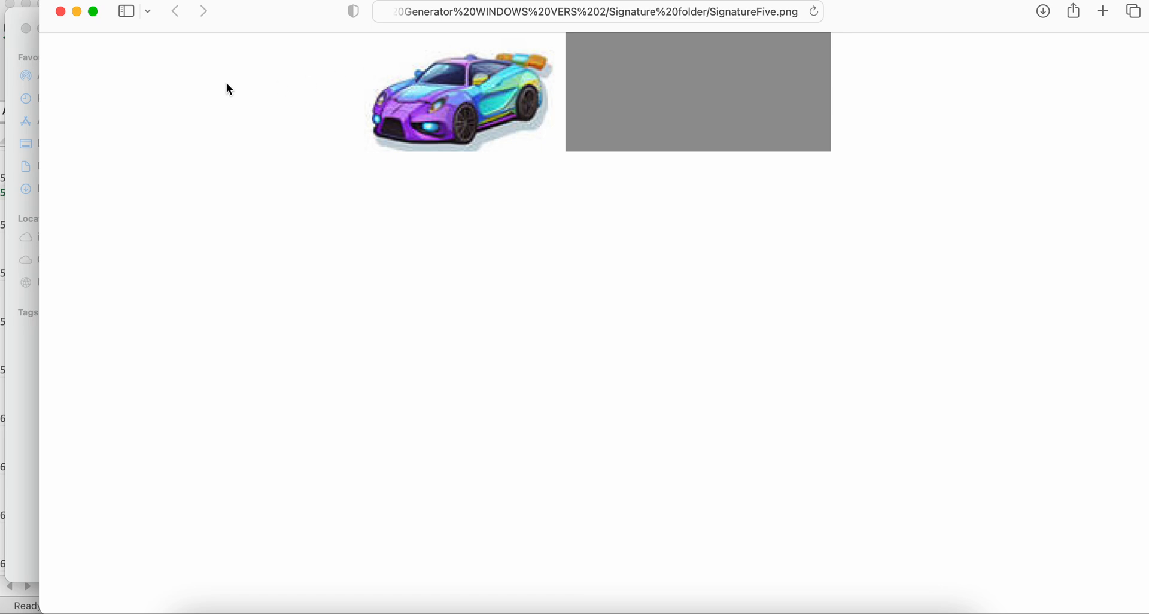
click(61, 12)
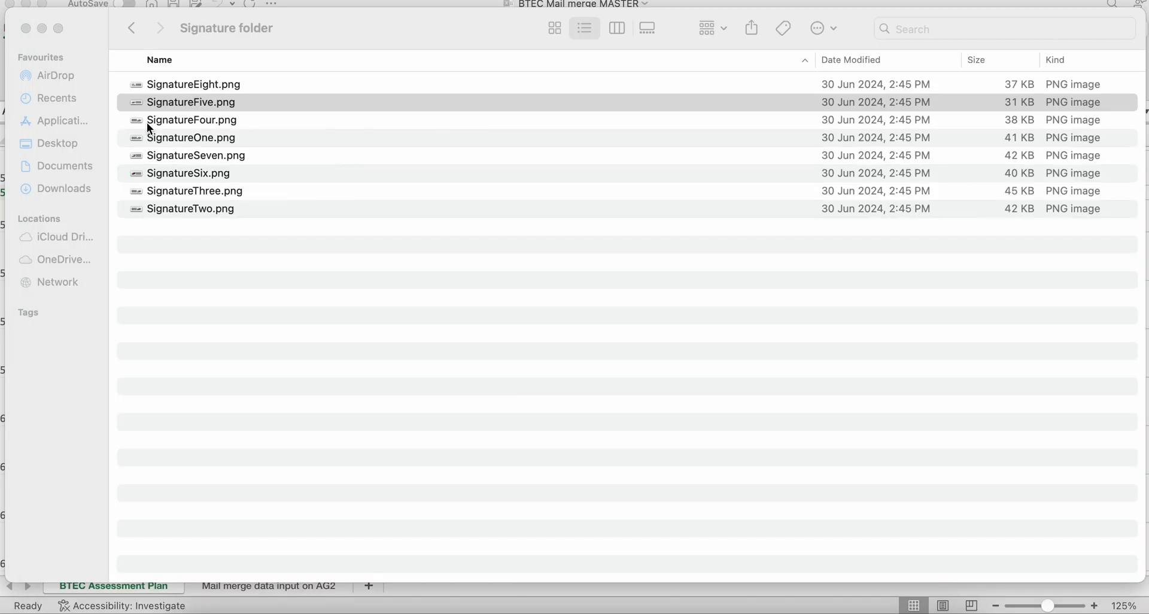
- Close the Finder window and review the signature file paths listed for the assessors, learners and lead internal verifier in the workbook
click(26, 28)
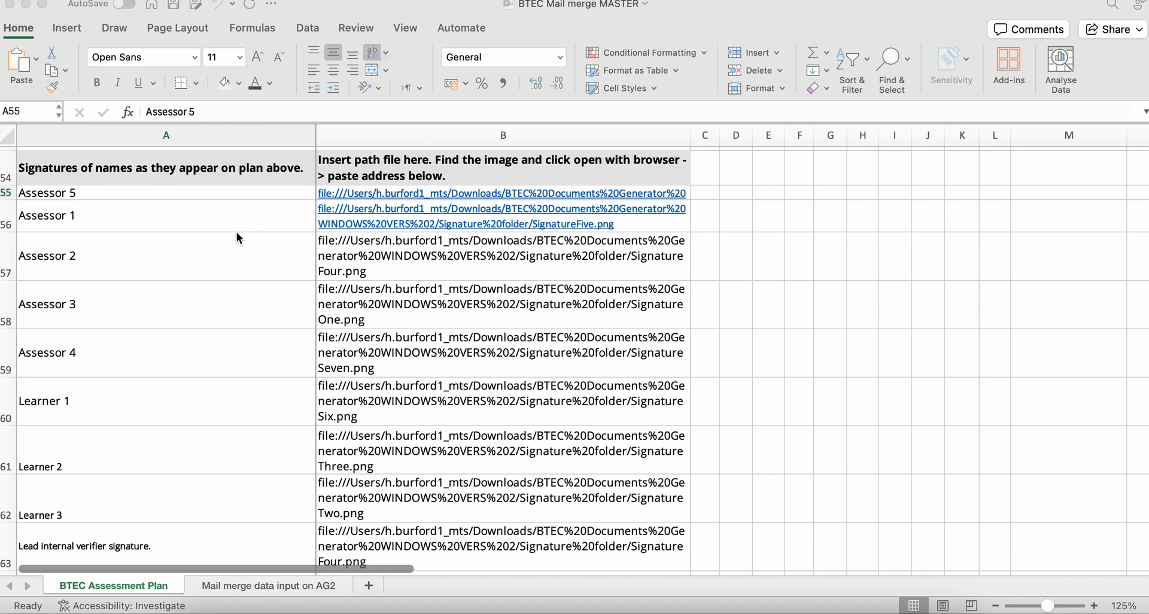
scroll(232, 290, down, 1)
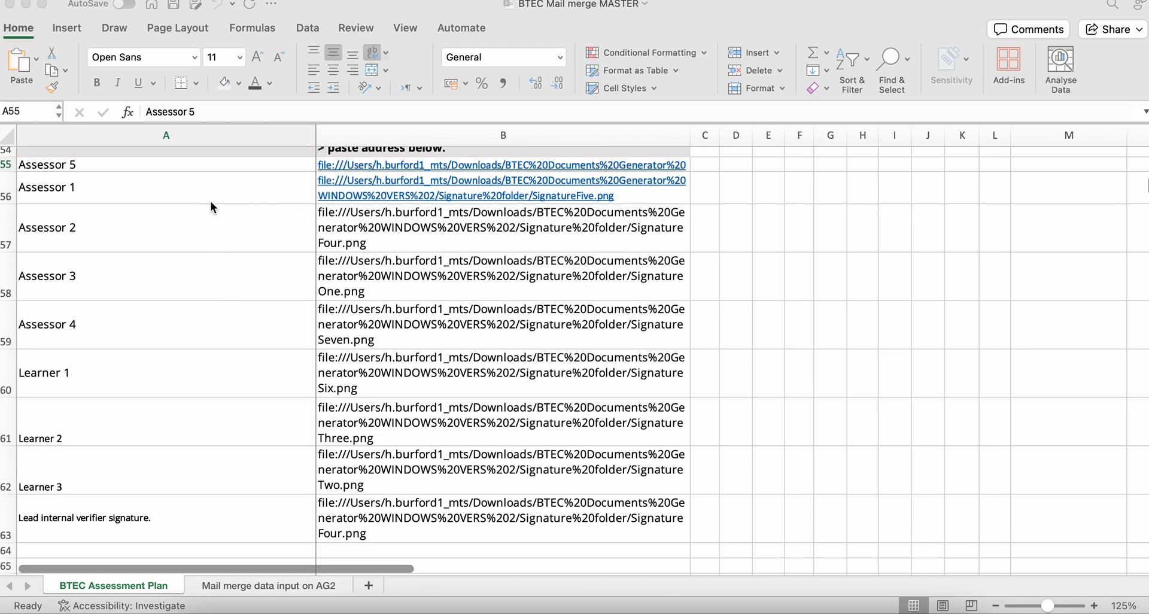
click(421, 210)
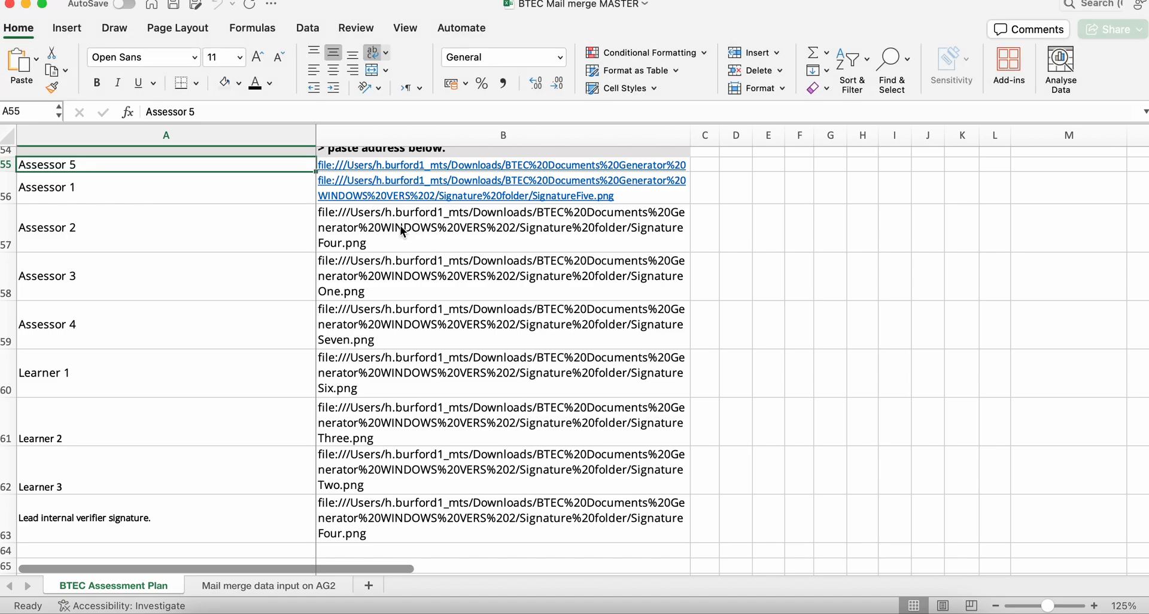
click(400, 276)
click(404, 388)
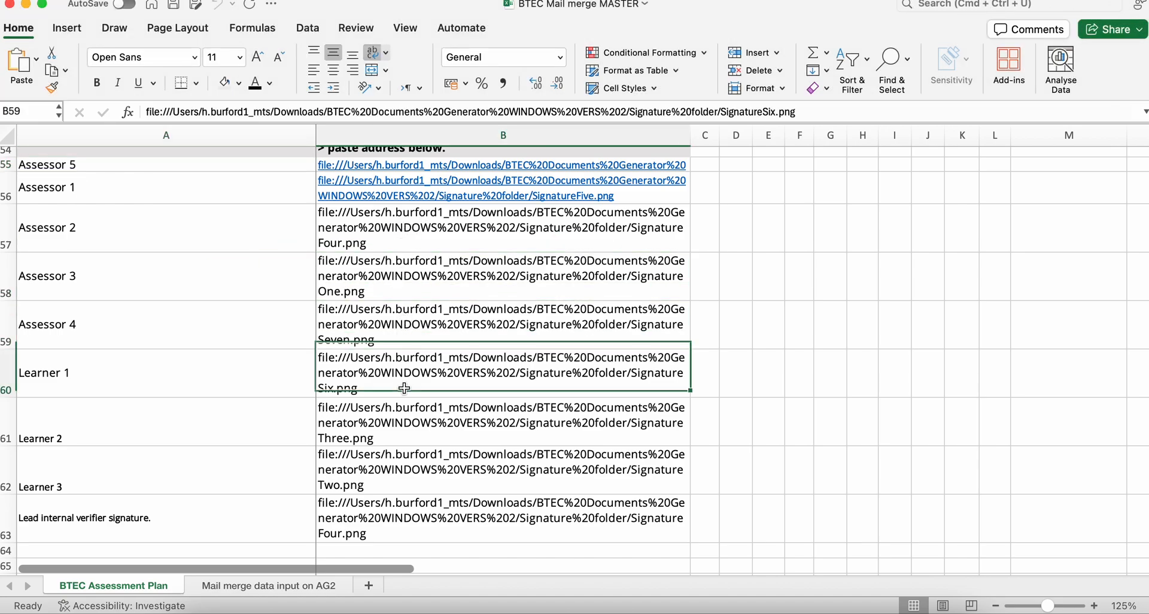
click(405, 447)
click(405, 519)
click(135, 512)
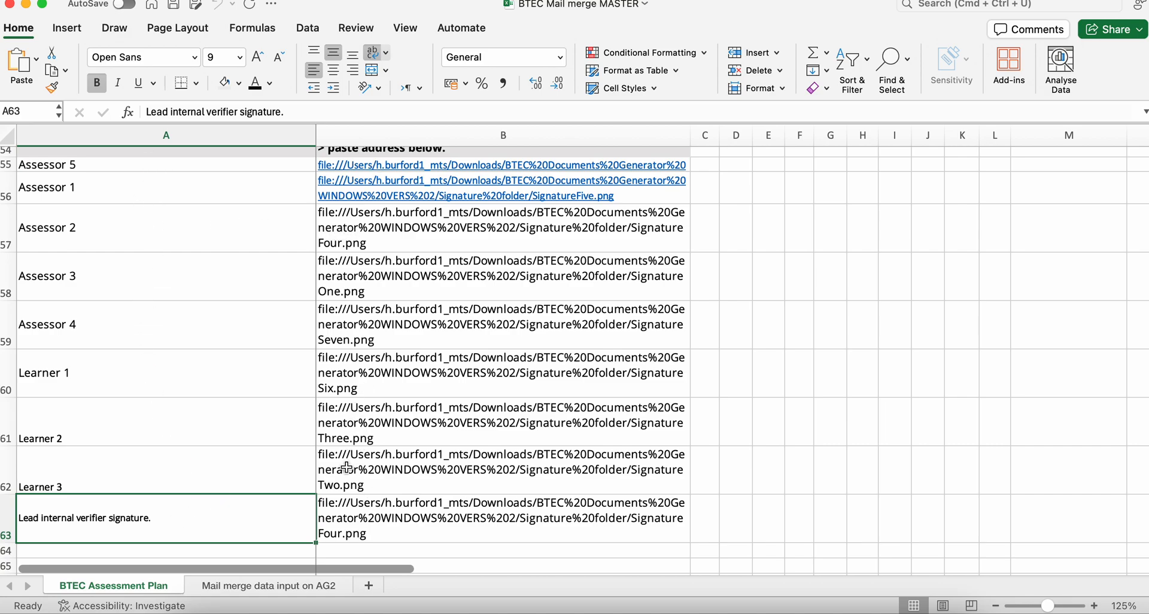
- Look over the whole signatures table down to its end and return to the unit list of the assessment plan
scroll(231, 378, down, 1)
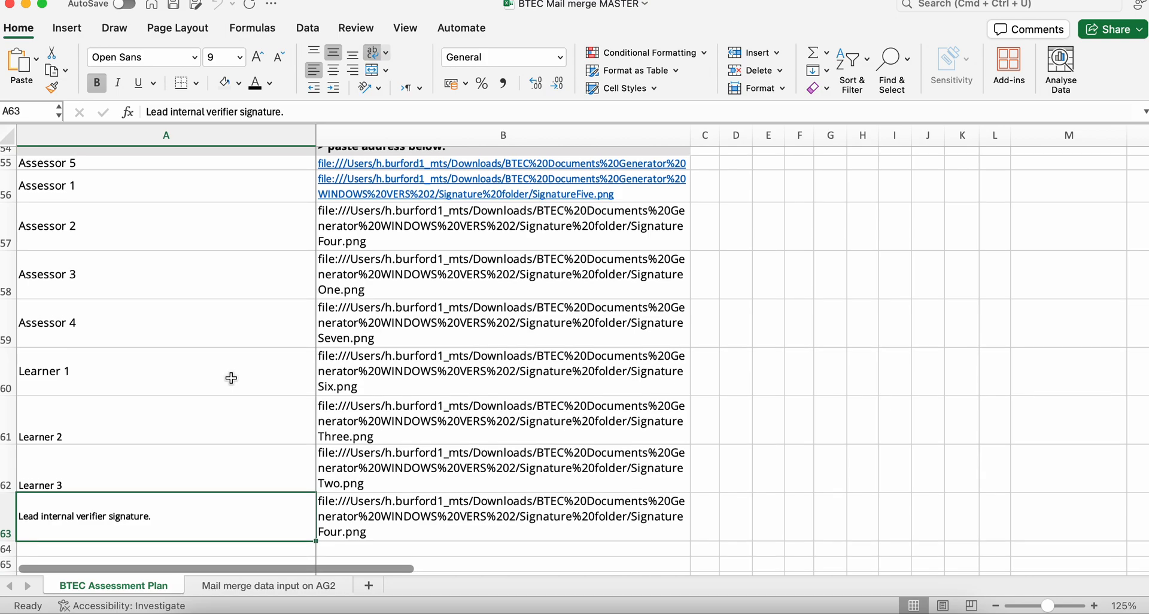
scroll(217, 485, down, 1)
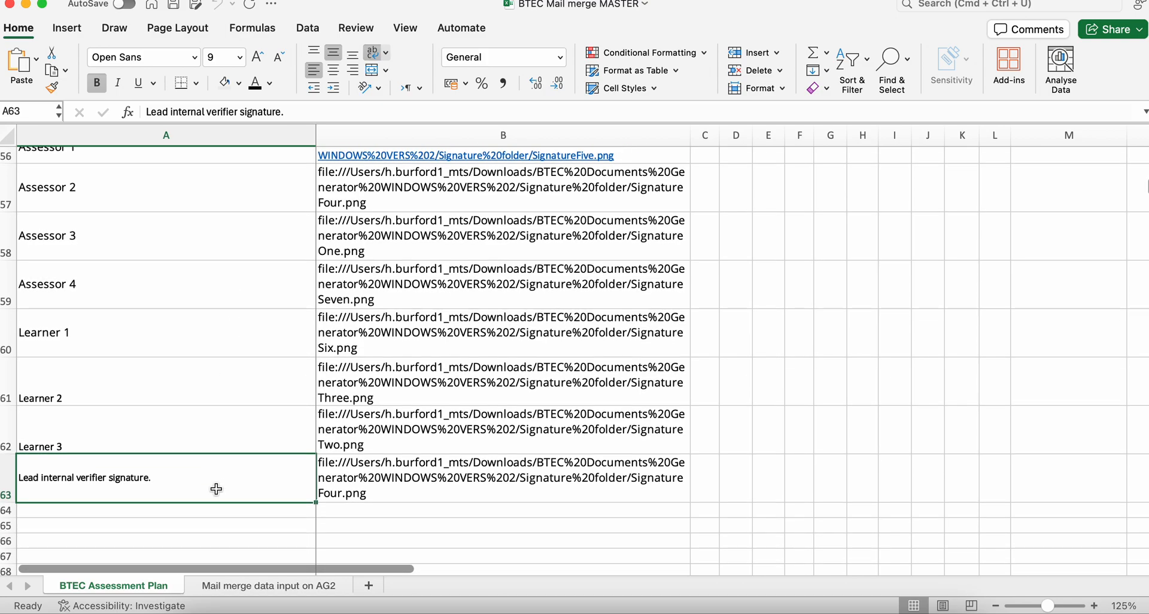
scroll(229, 432, down, 2)
scroll(231, 433, up, 1)
scroll(231, 432, down, 4)
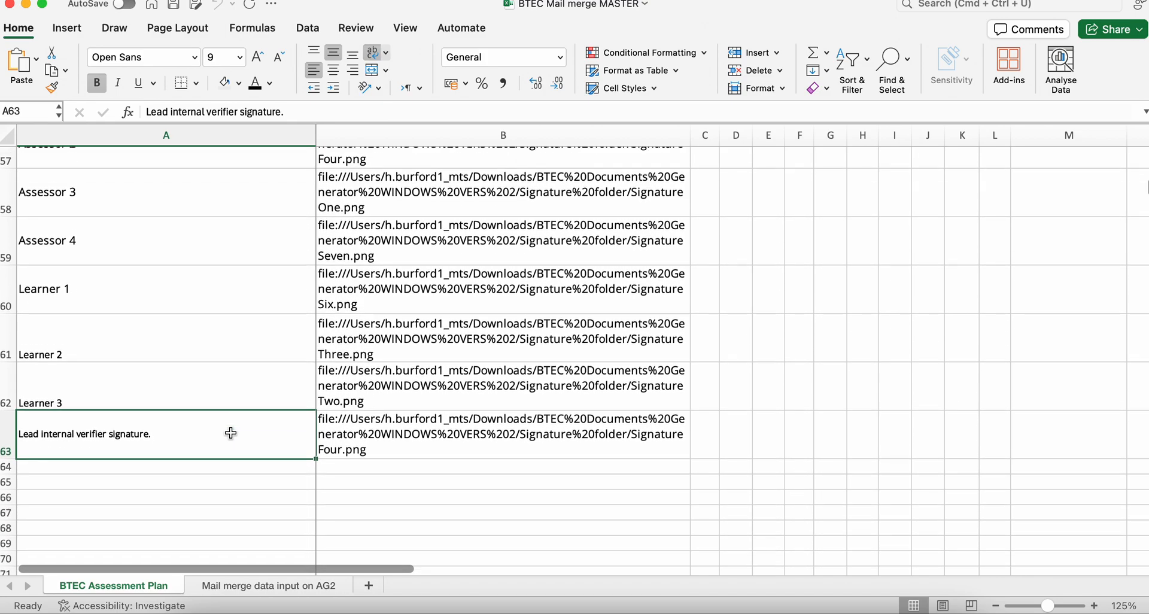
scroll(231, 433, down, 1)
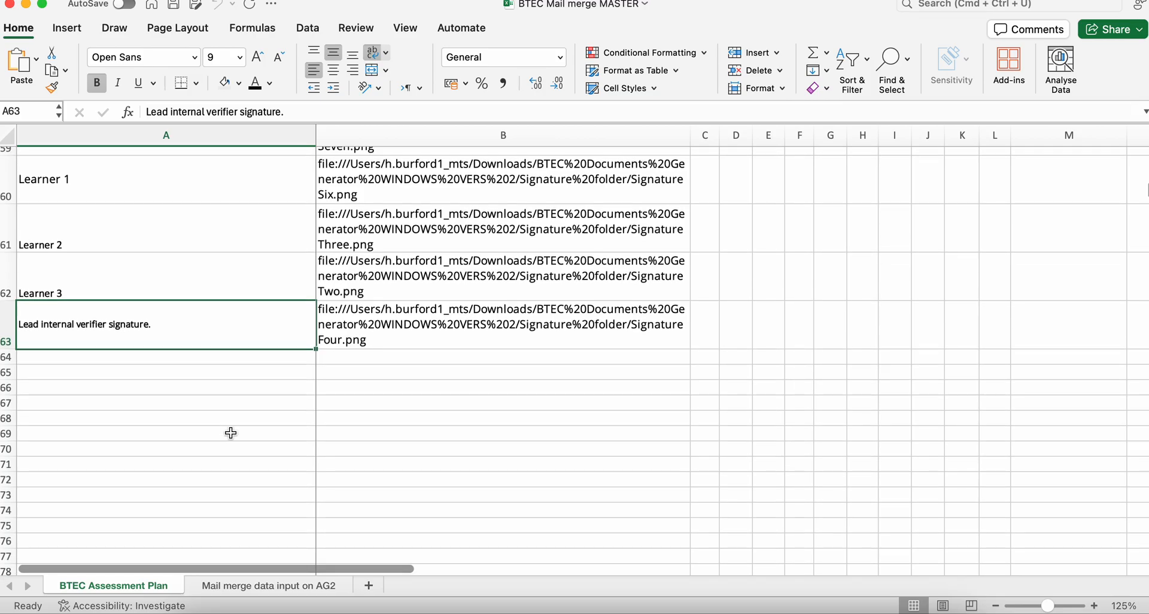
scroll(231, 432, up, 8)
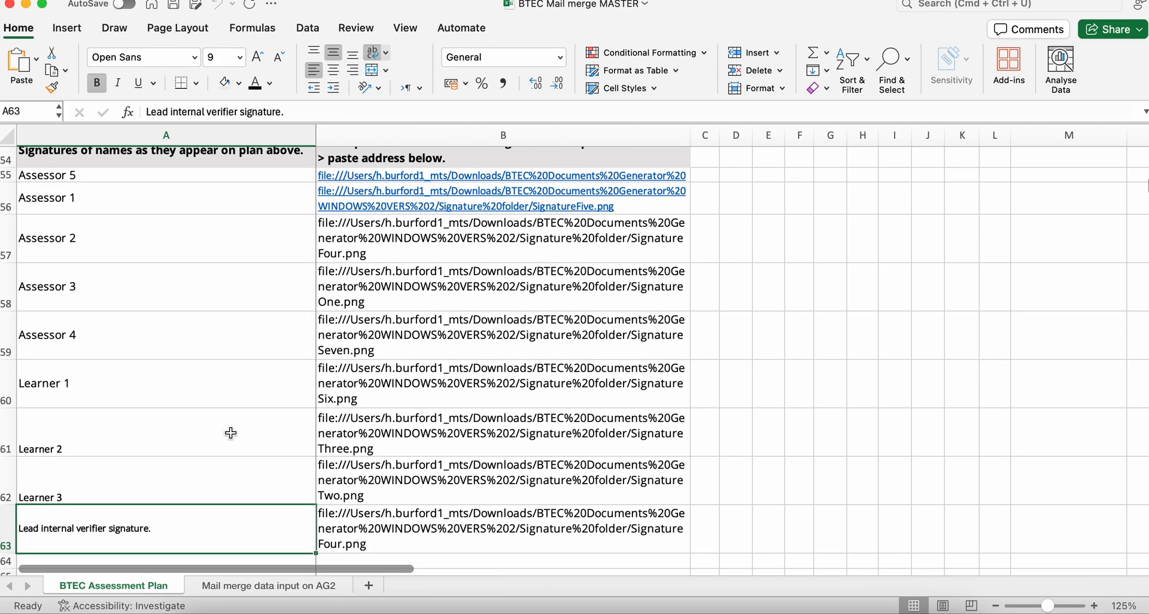
scroll(231, 433, up, 1)
scroll(236, 407, up, 2)
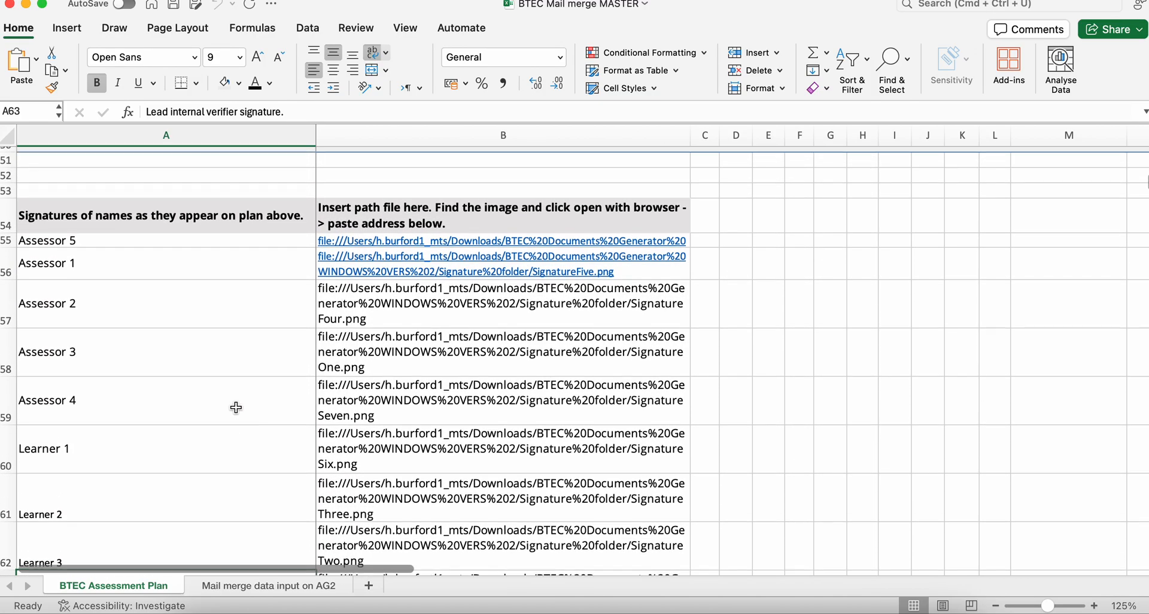
scroll(236, 407, up, 20)
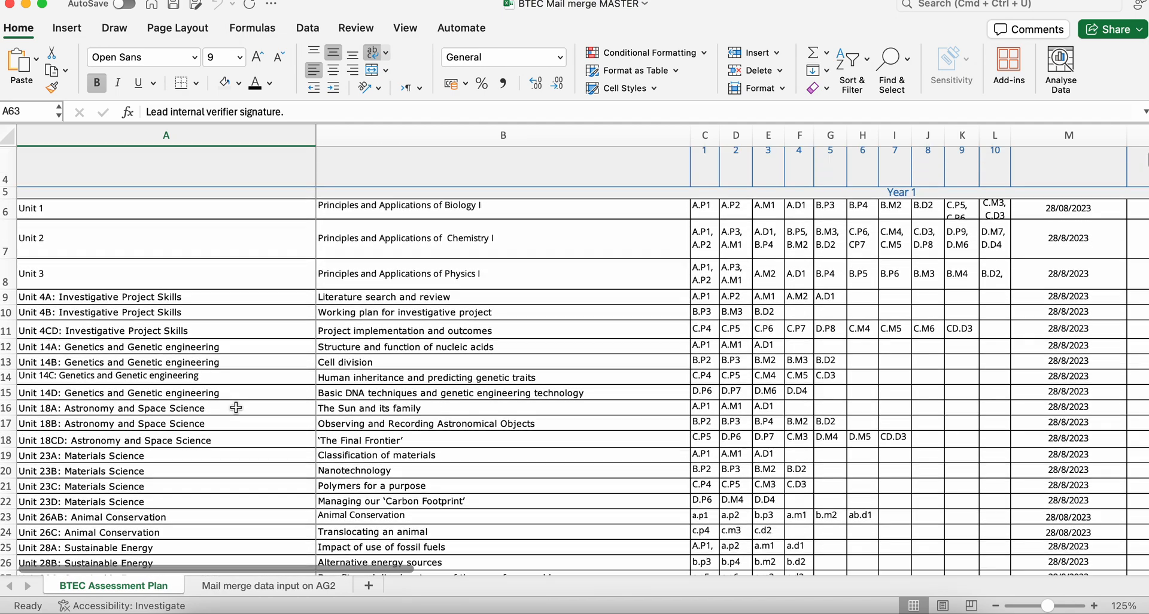
scroll(236, 407, up, 2)
- Open the Mail merge data input on AG2 sheet and examine the learner name and learner ID columns
click(248, 592)
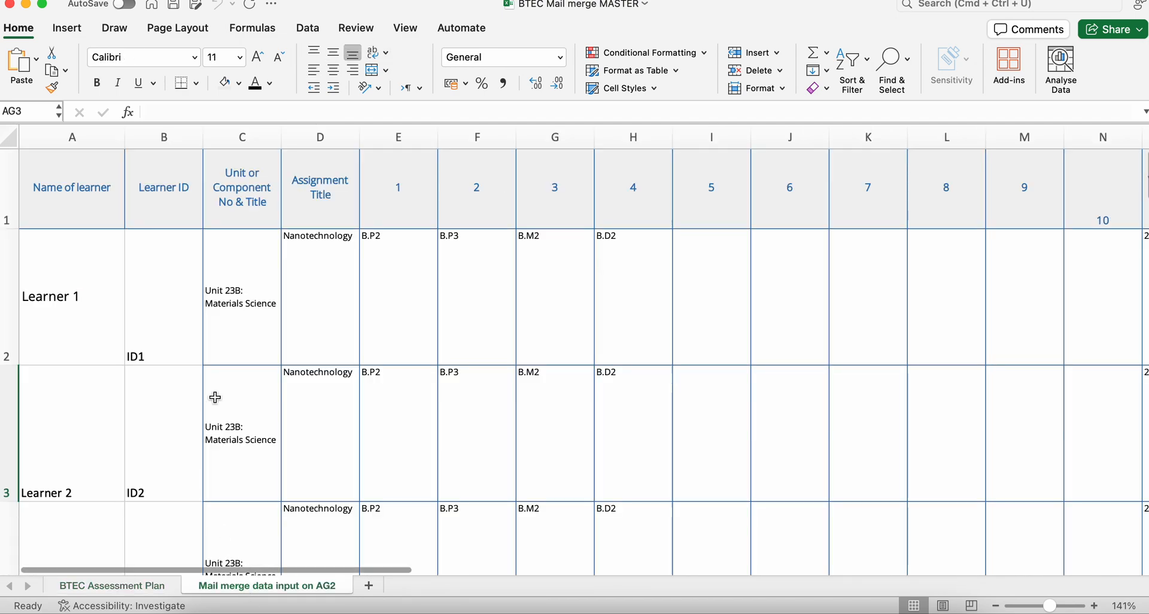
click(100, 279)
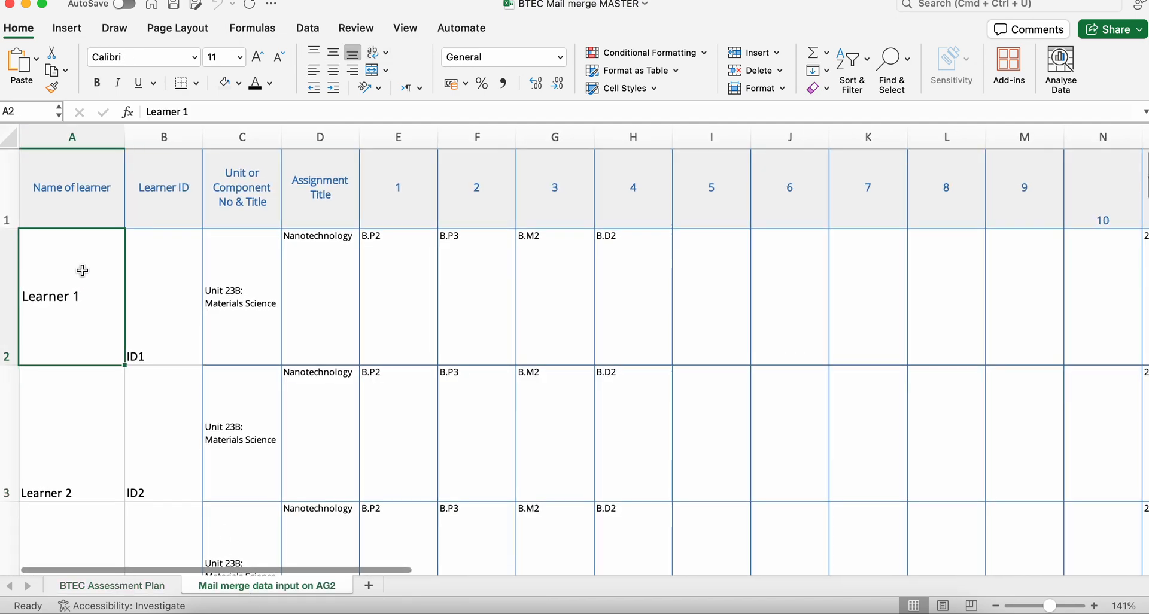
click(152, 284)
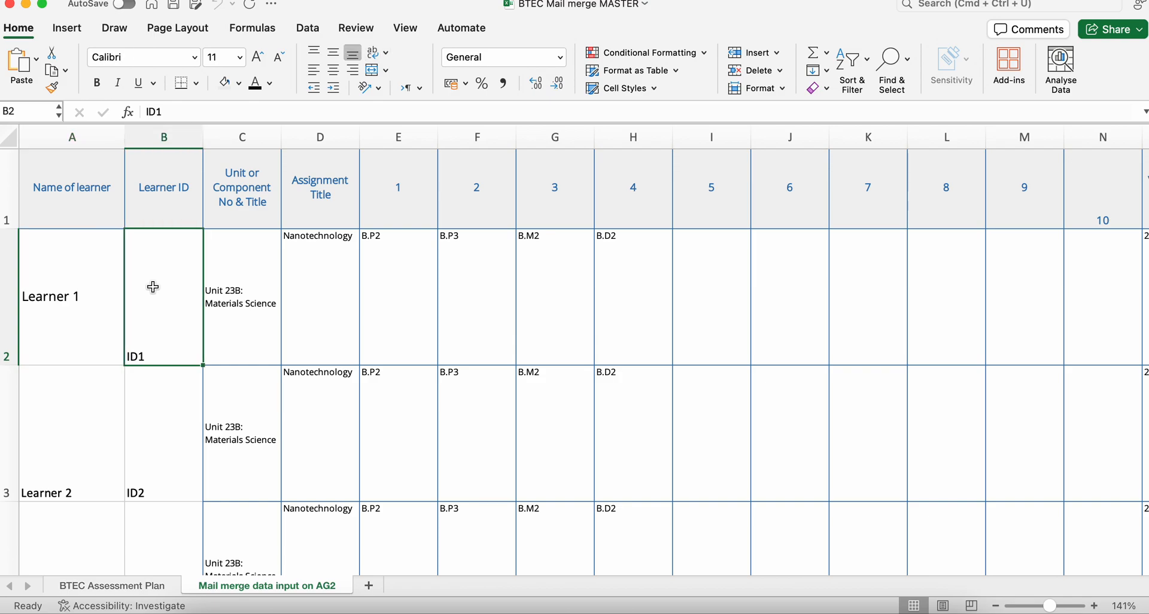
scroll(149, 398, down, 3)
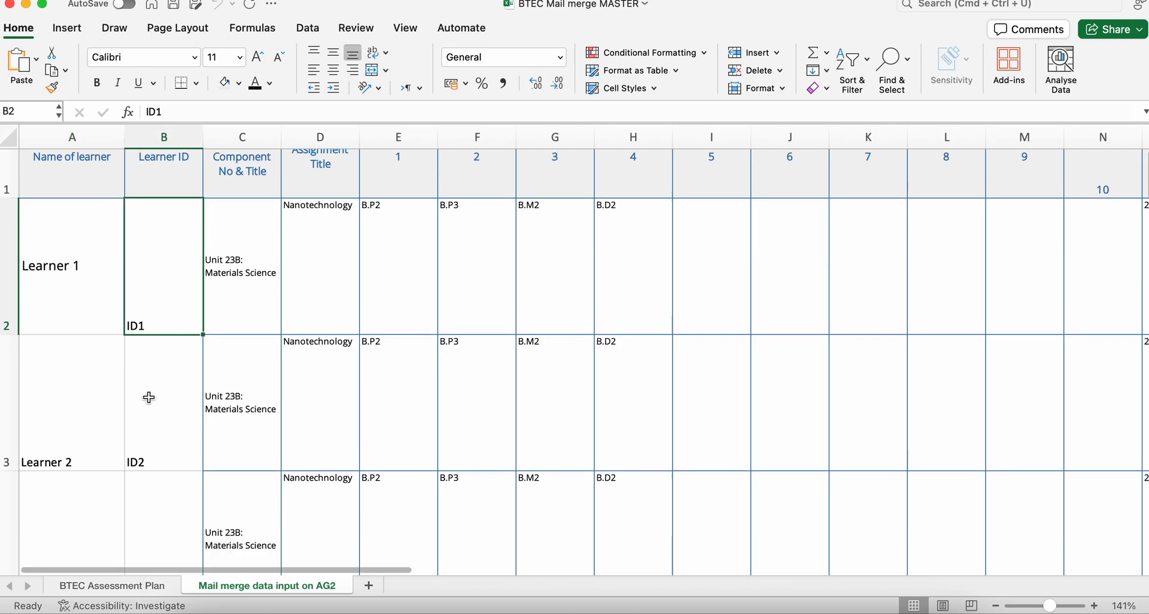
scroll(162, 426, down, 5)
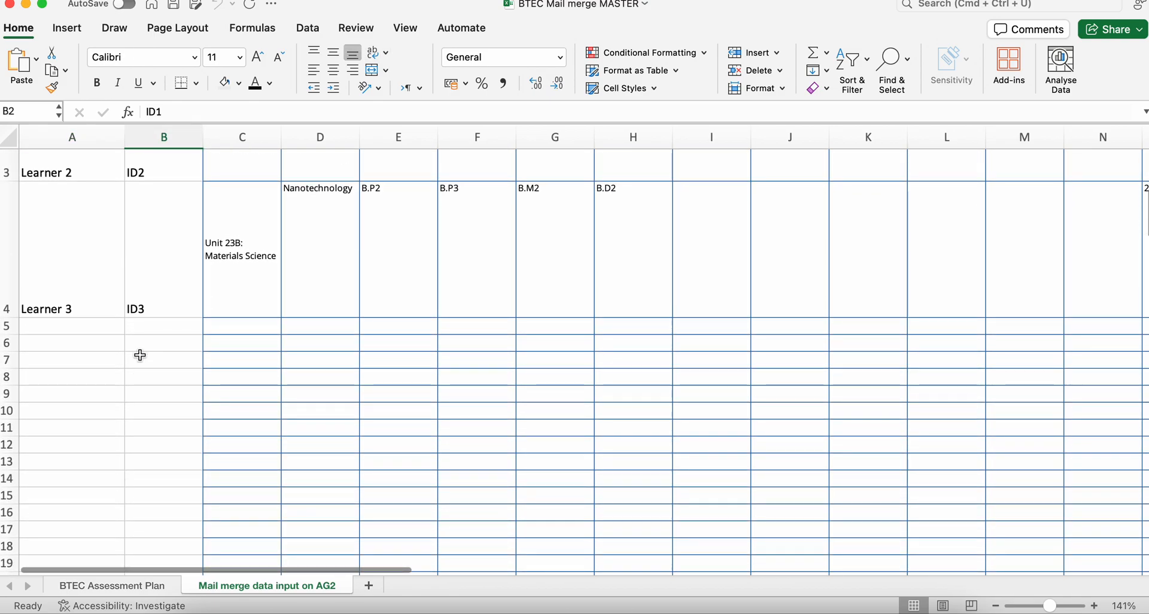
scroll(140, 355, up, 8)
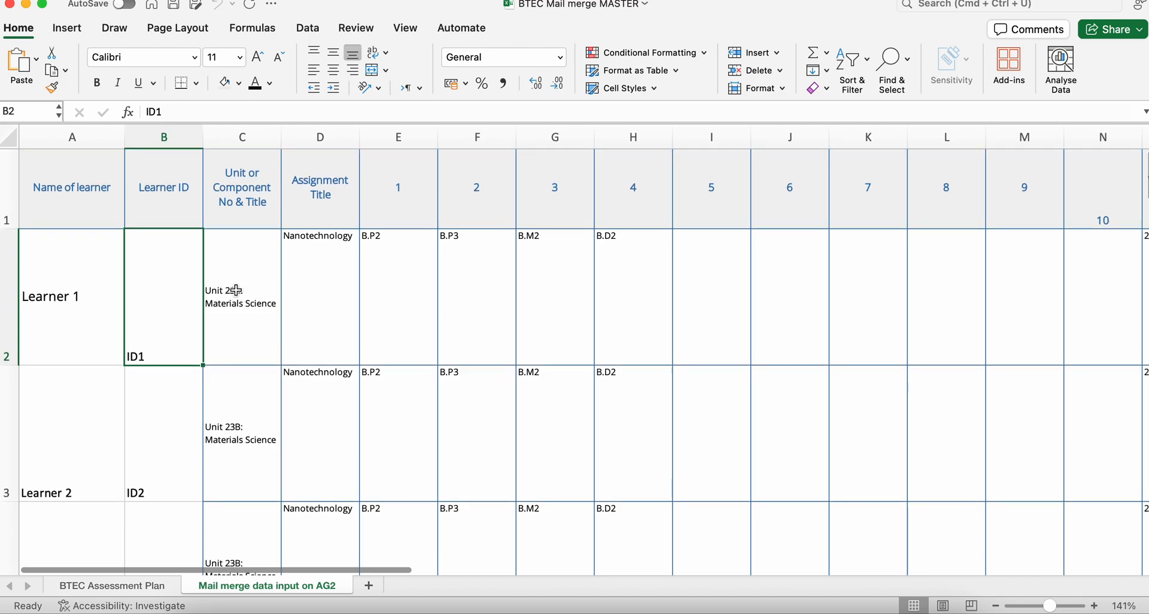
- Examine the unit, assignment title and criteria cells in the Learner 1 row
click(237, 292)
click(296, 280)
click(370, 278)
click(462, 274)
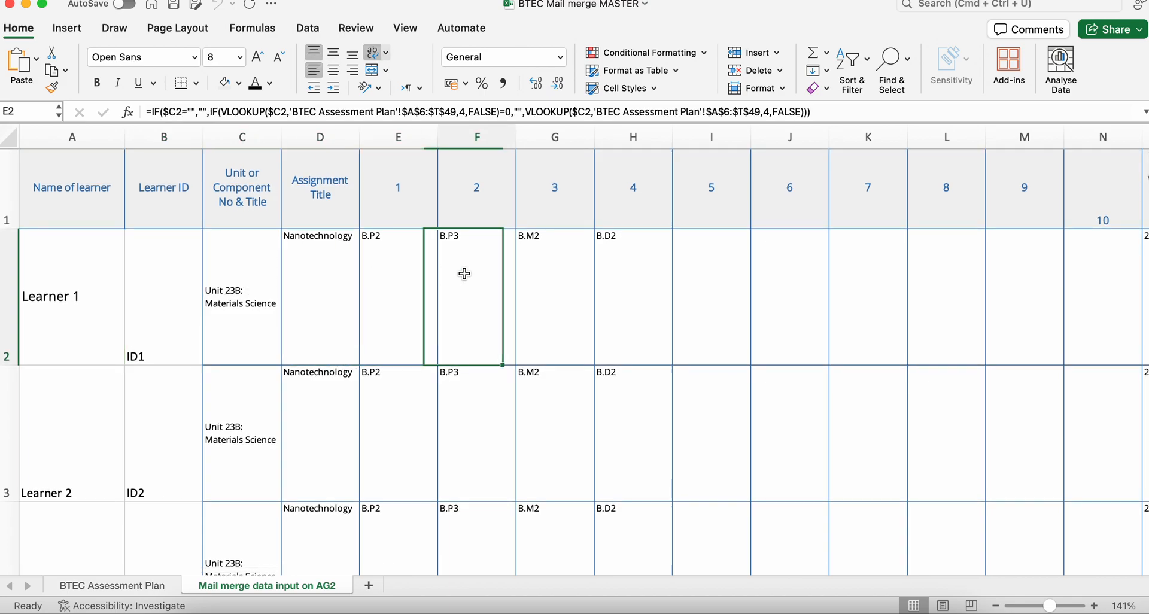
click(248, 301)
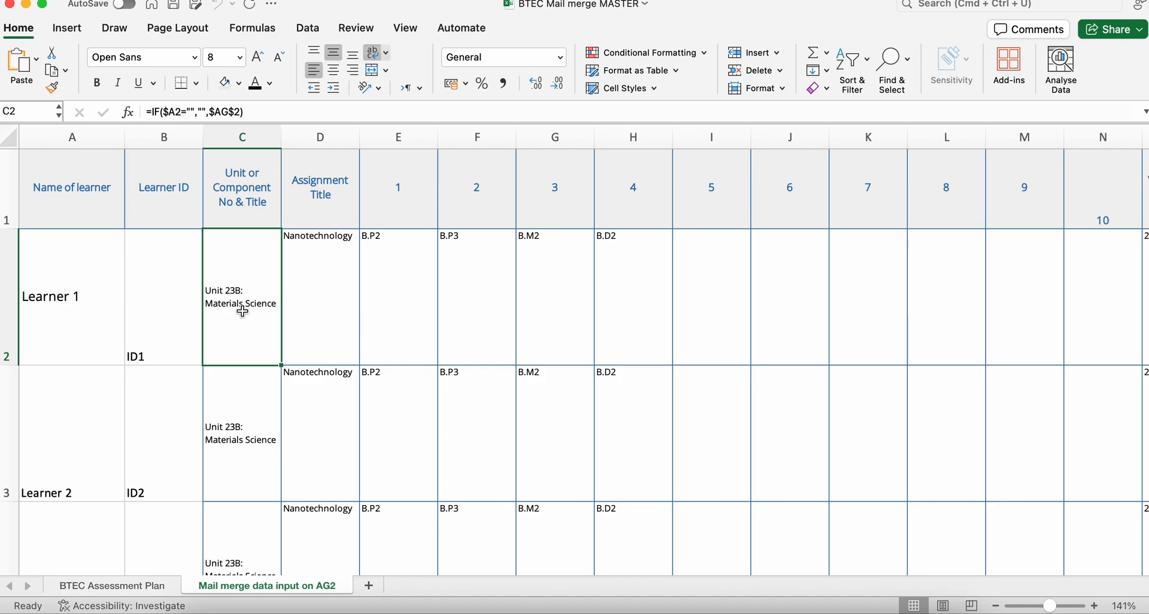
- Copy the unit name "Unit 4A: Investigative Project Skills" from the BTEC Assessment Plan sheet
click(135, 588)
scroll(208, 478, down, 3)
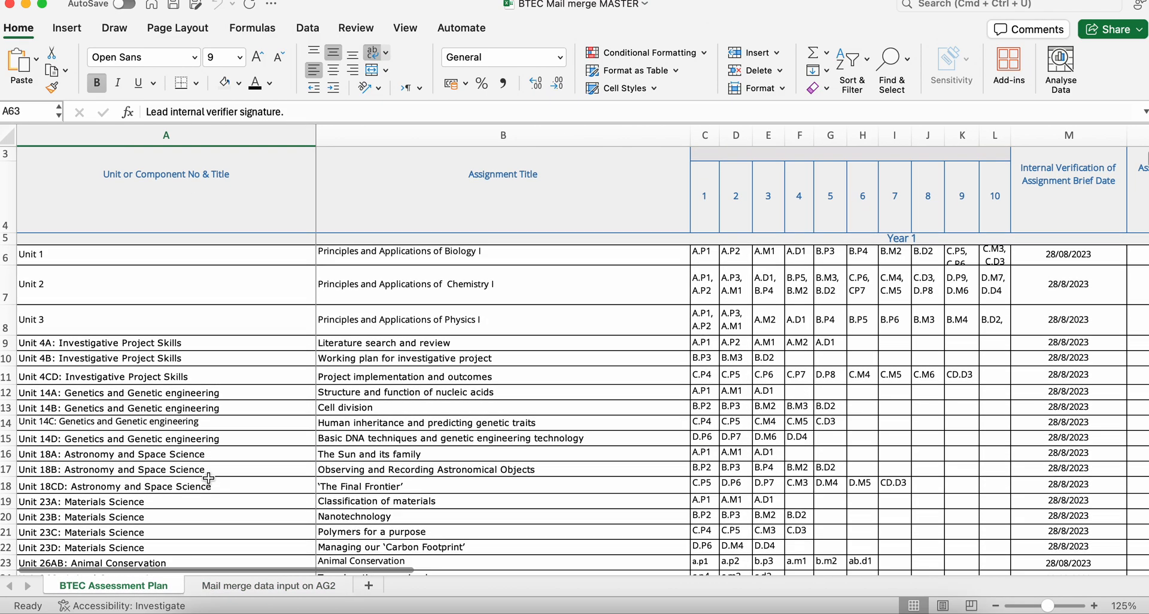
scroll(209, 478, down, 1)
click(146, 309)
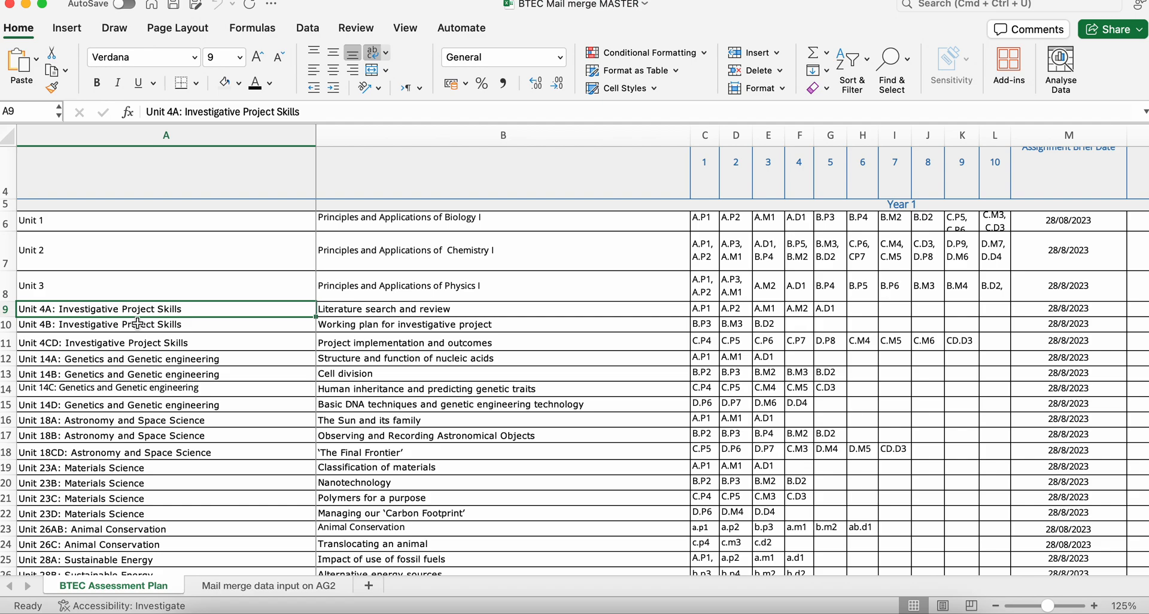
key(super+c)
- Paste the copied unit name into cell AG2, beside "Name of relevant unit", on the Mail merge data input on AG2 sheet
click(238, 586)
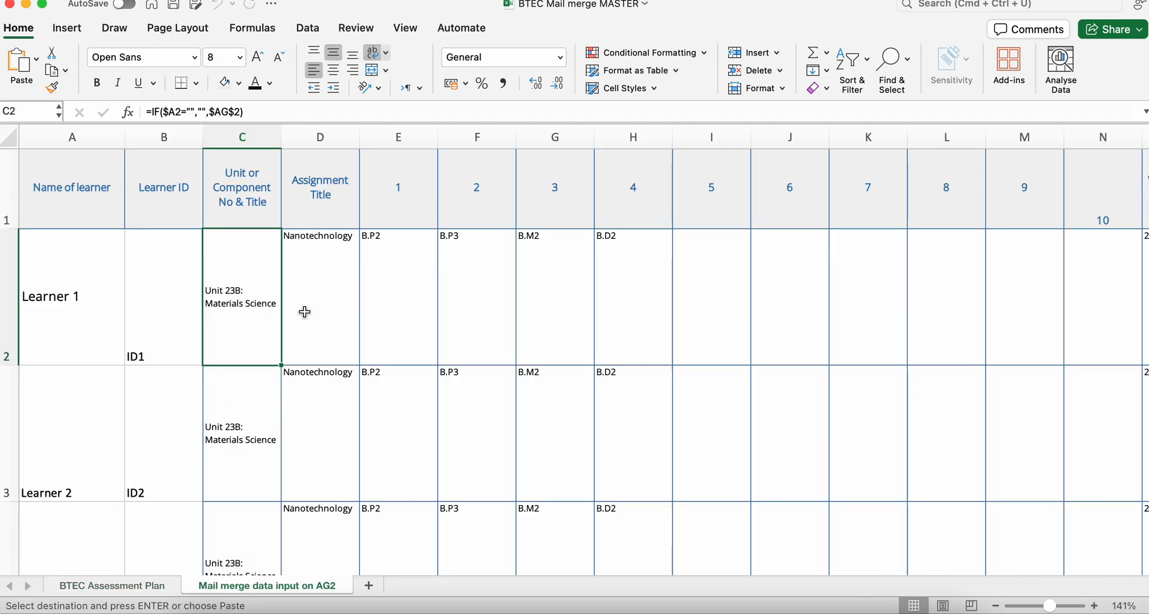
scroll(458, 321, right, 15)
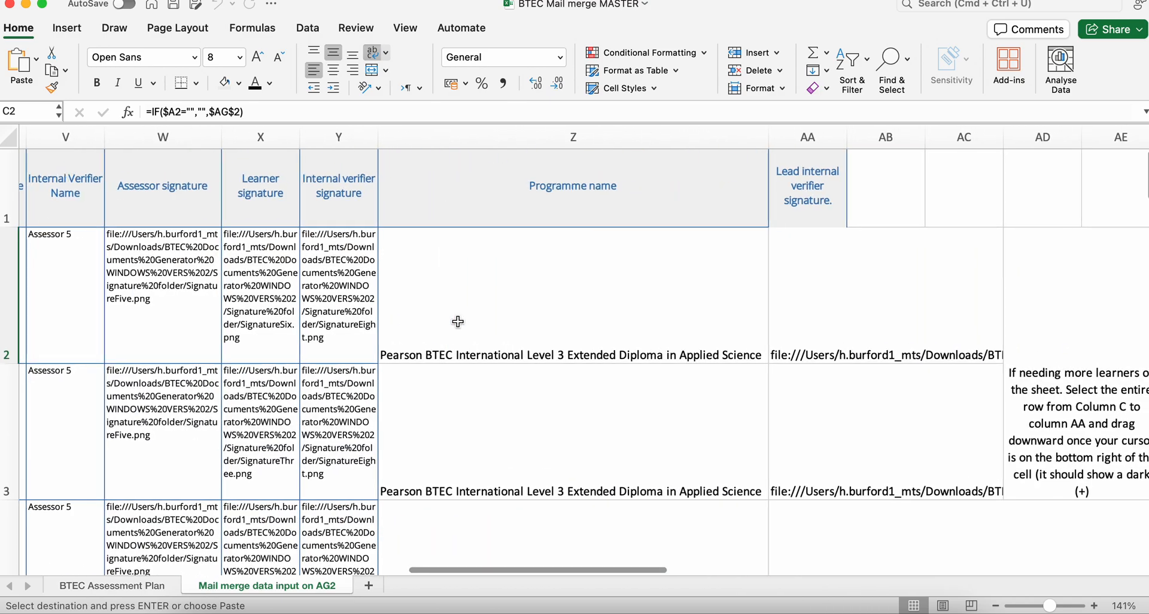
scroll(457, 322, right, 5)
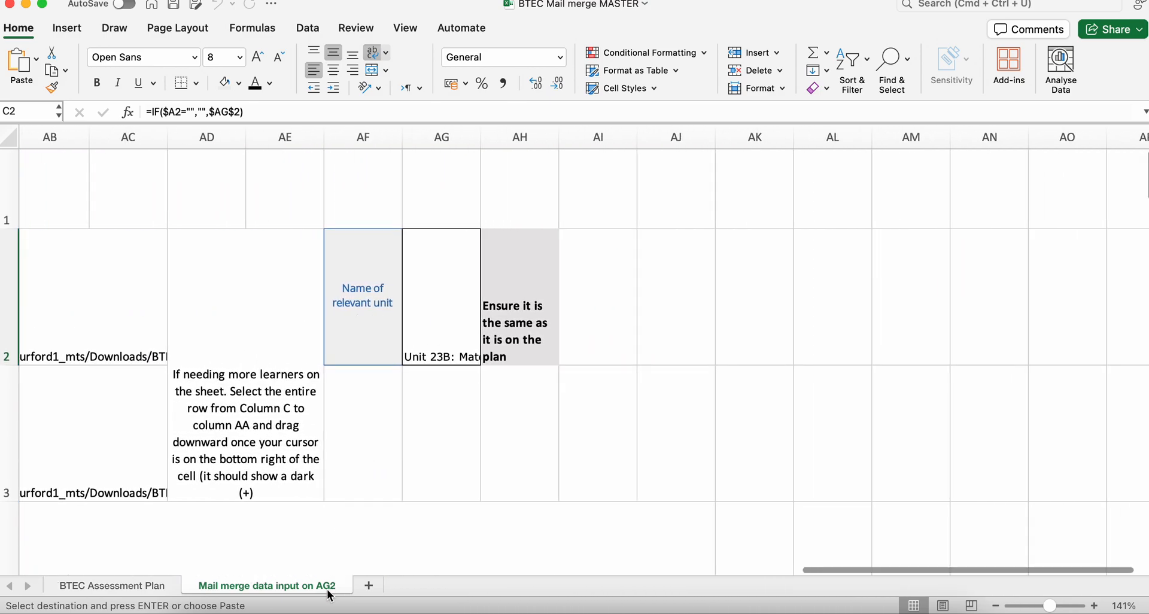
click(440, 325)
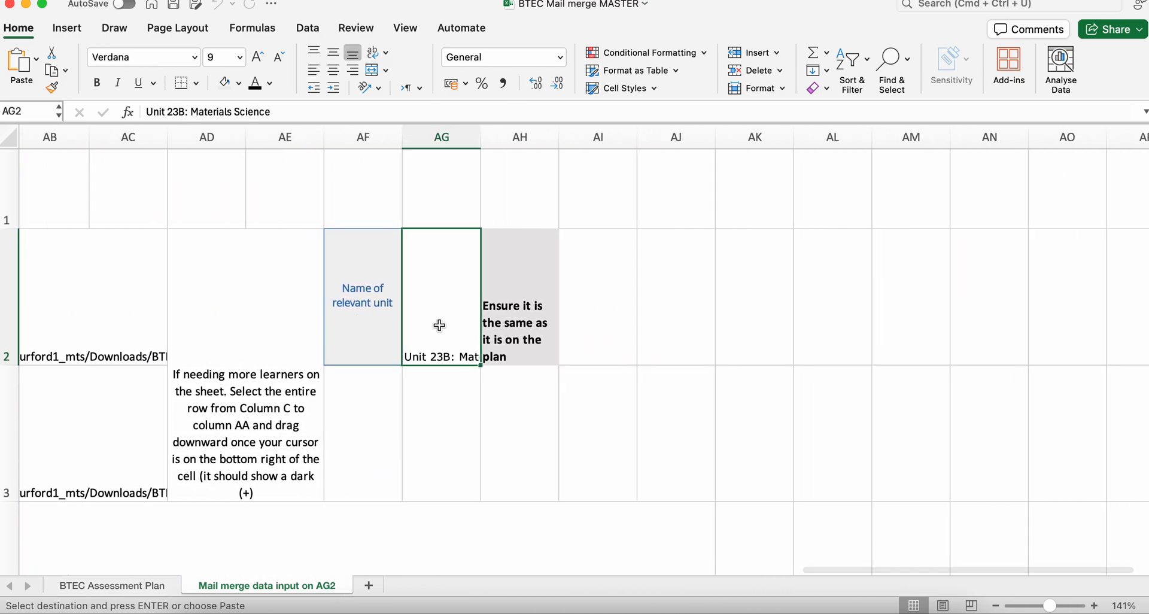
key(super+v)
click(438, 404)
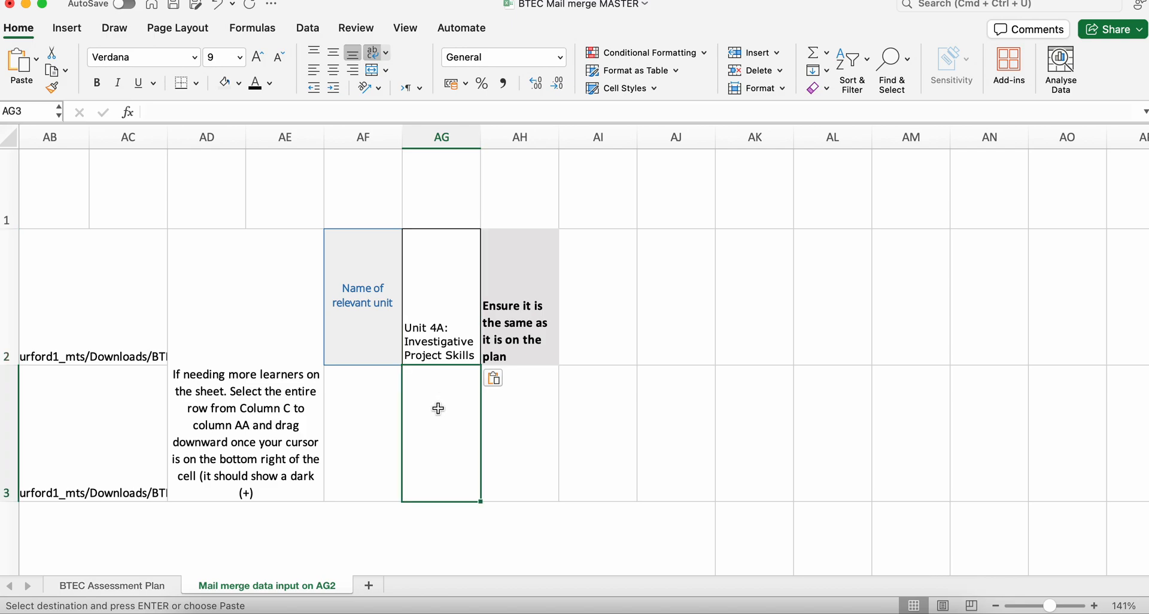
- Check the unit, assignment title and criteria cells of the learner rows against the newly entered unit
scroll(341, 393, left, 20)
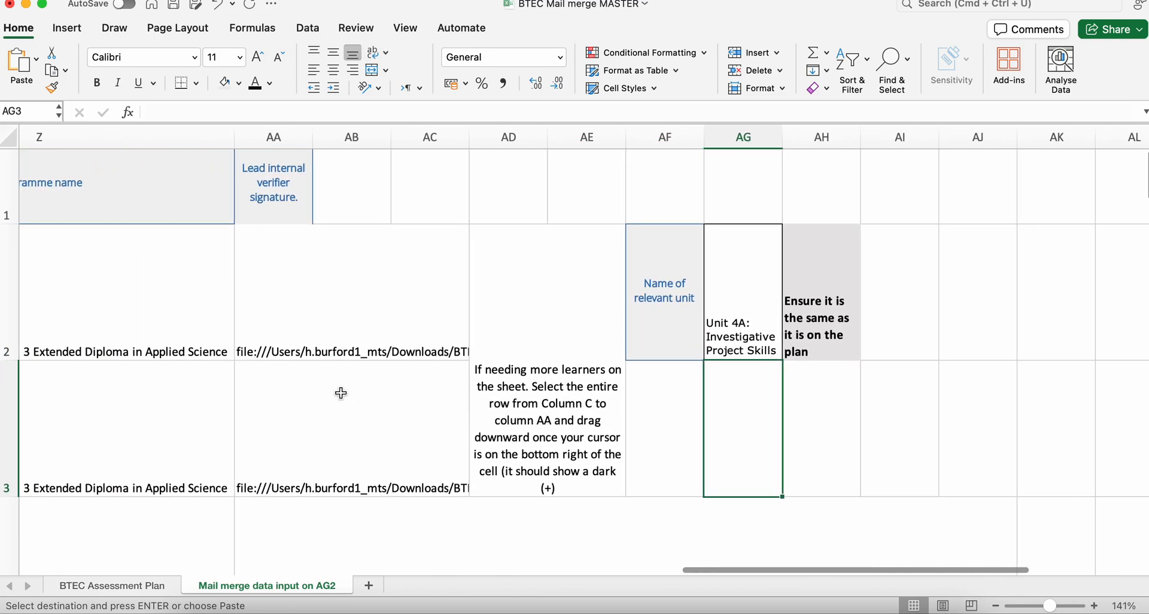
scroll(341, 393, left, 3)
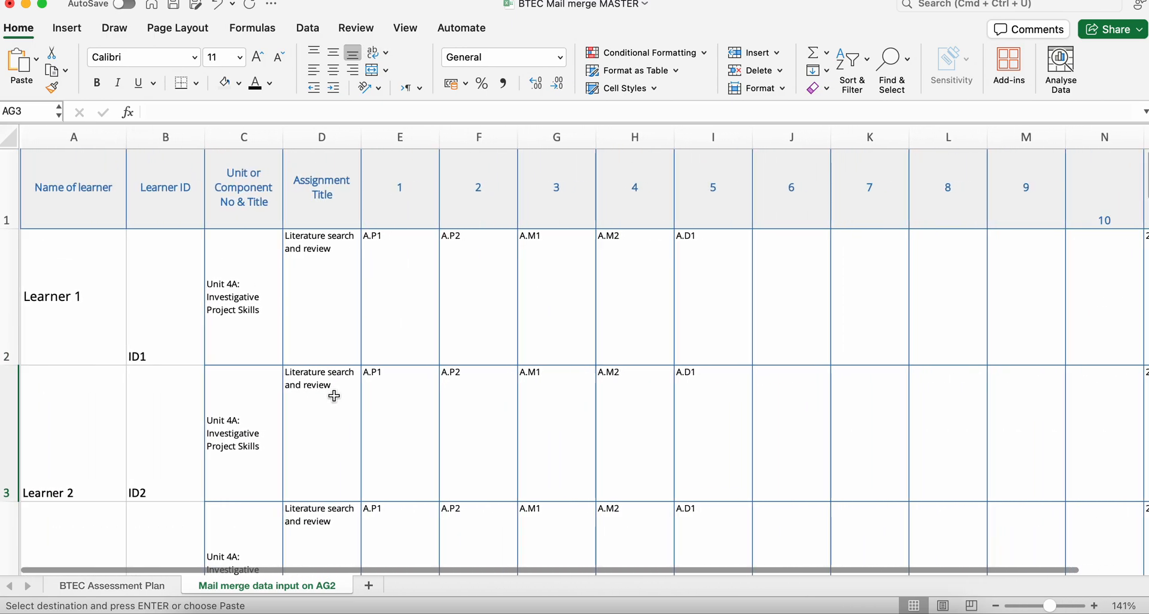
click(254, 293)
click(250, 407)
click(253, 526)
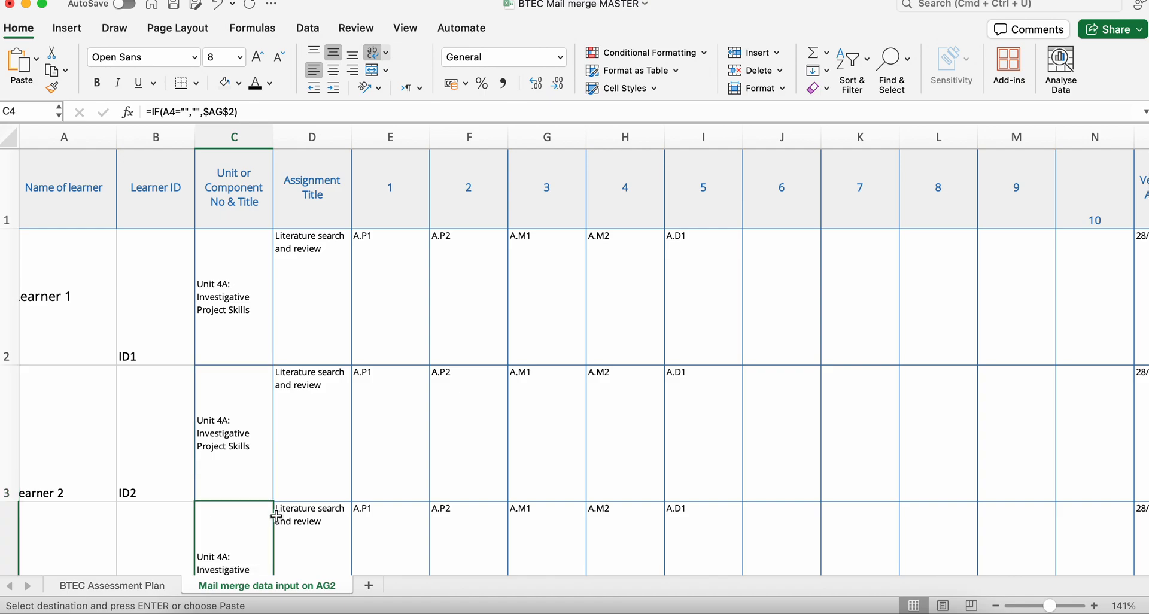
click(302, 482)
click(364, 462)
click(364, 311)
click(311, 299)
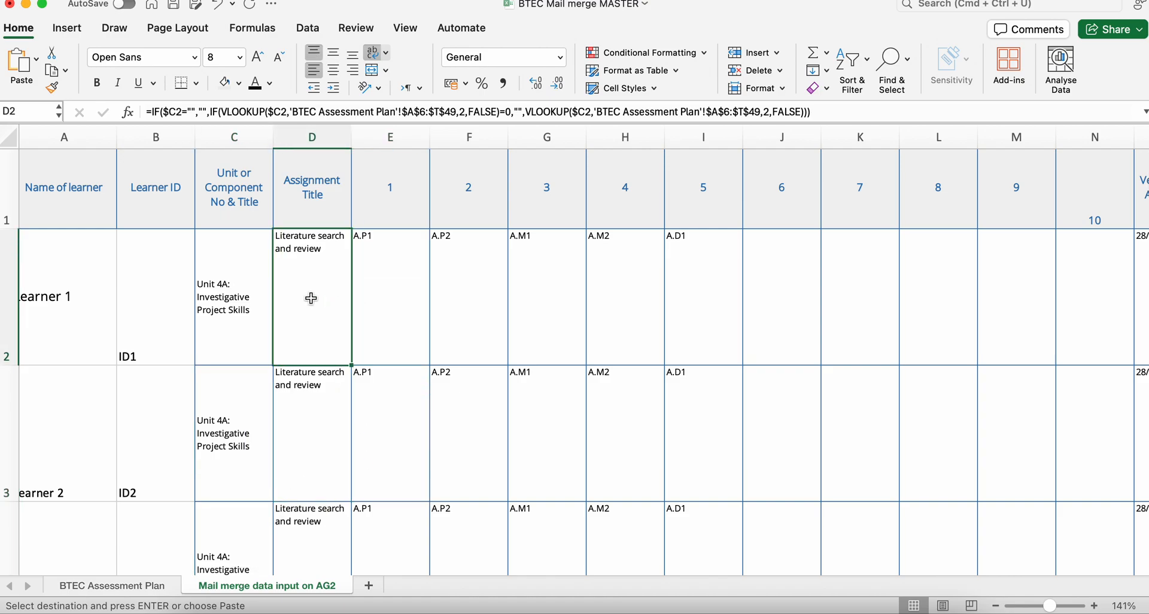
click(252, 296)
click(166, 277)
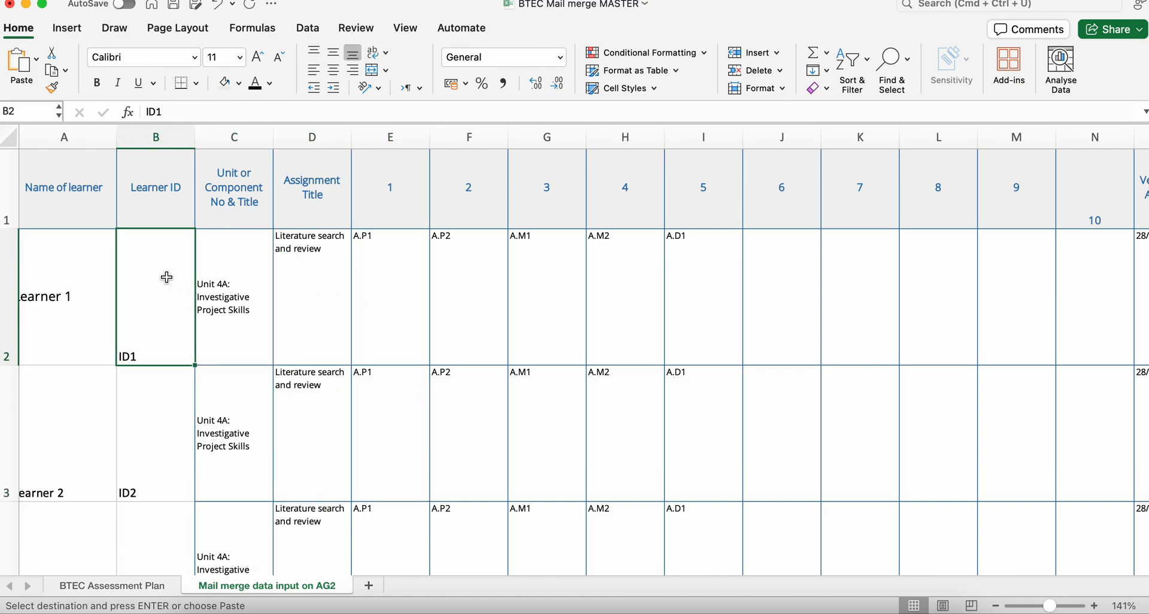
- Save the workbook and look through the learner rows on the mail merge sheet
click(173, 10)
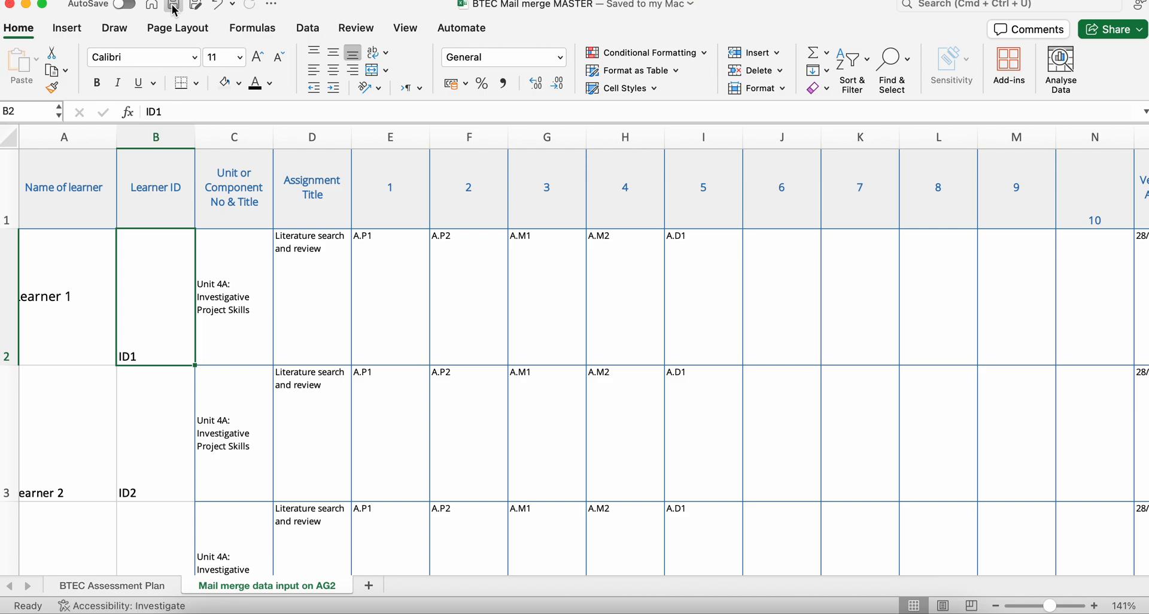
scroll(173, 414, left, 1)
scroll(173, 415, down, 10)
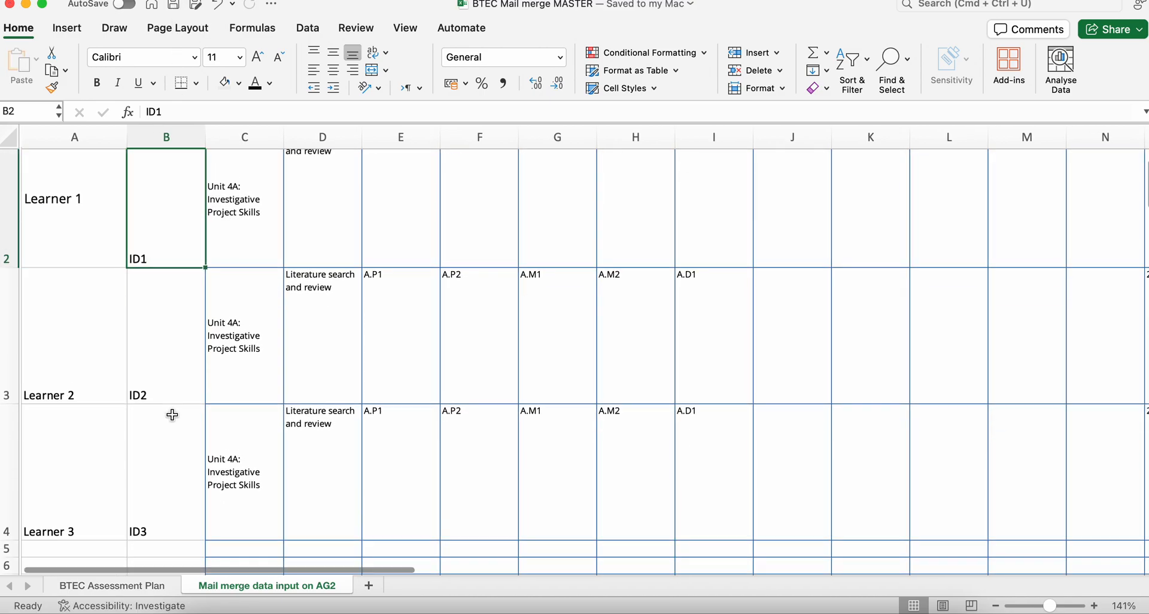
scroll(174, 362, up, 10)
scroll(176, 364, down, 1)
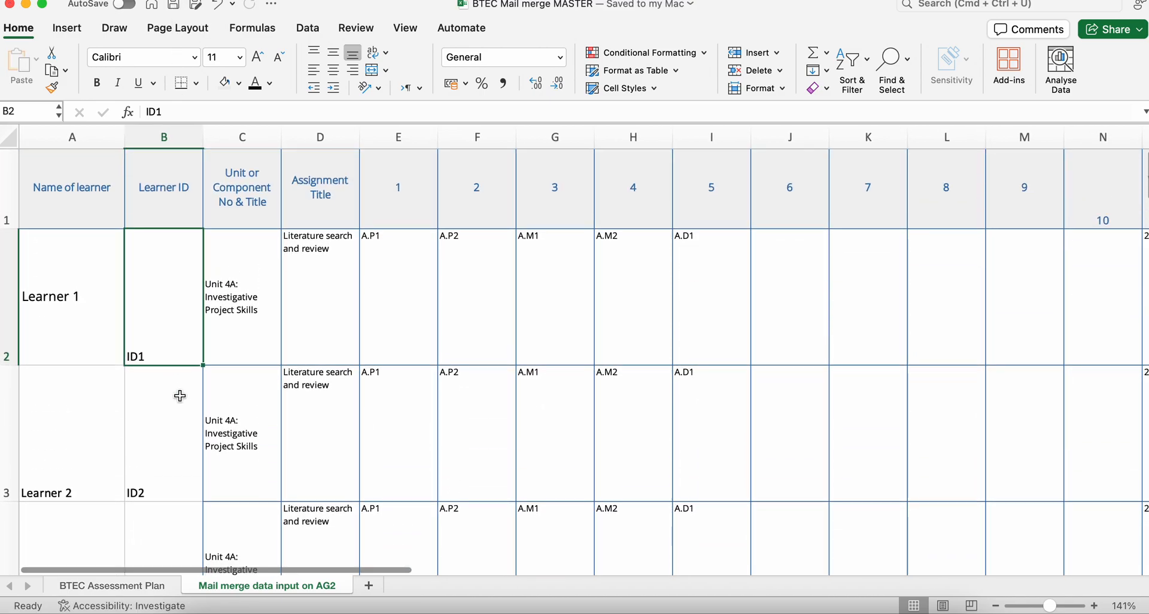
- Switch to Finder and open "Assessment record sheet MASTER.docx" from the BTEC Documents Generator WINDOWS VERS 2 folder in Downloads
click(205, 611)
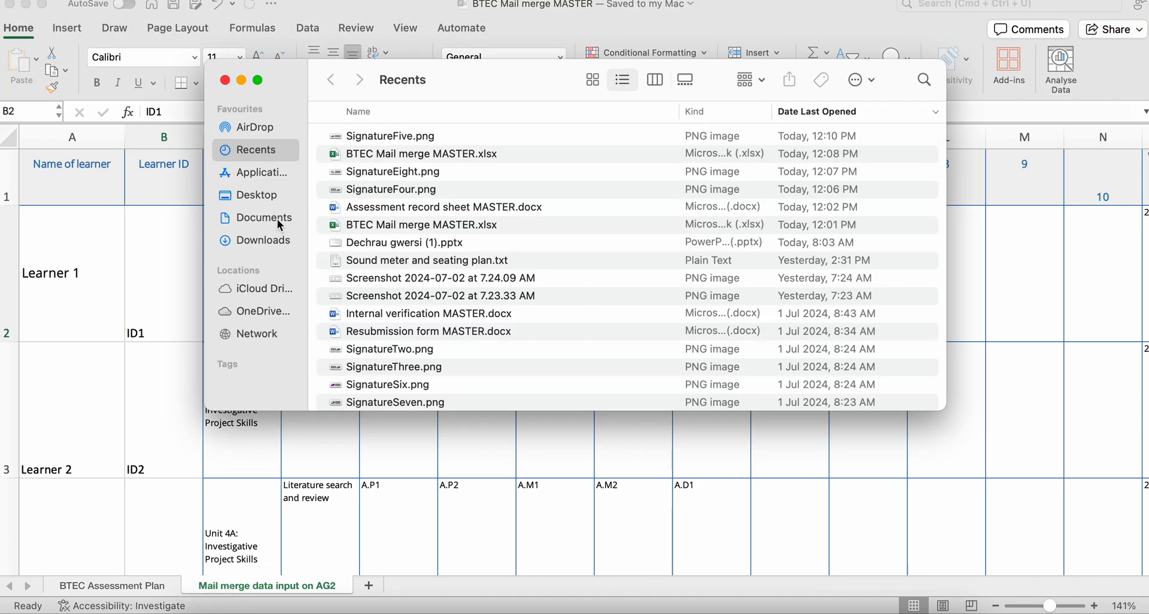
click(277, 239)
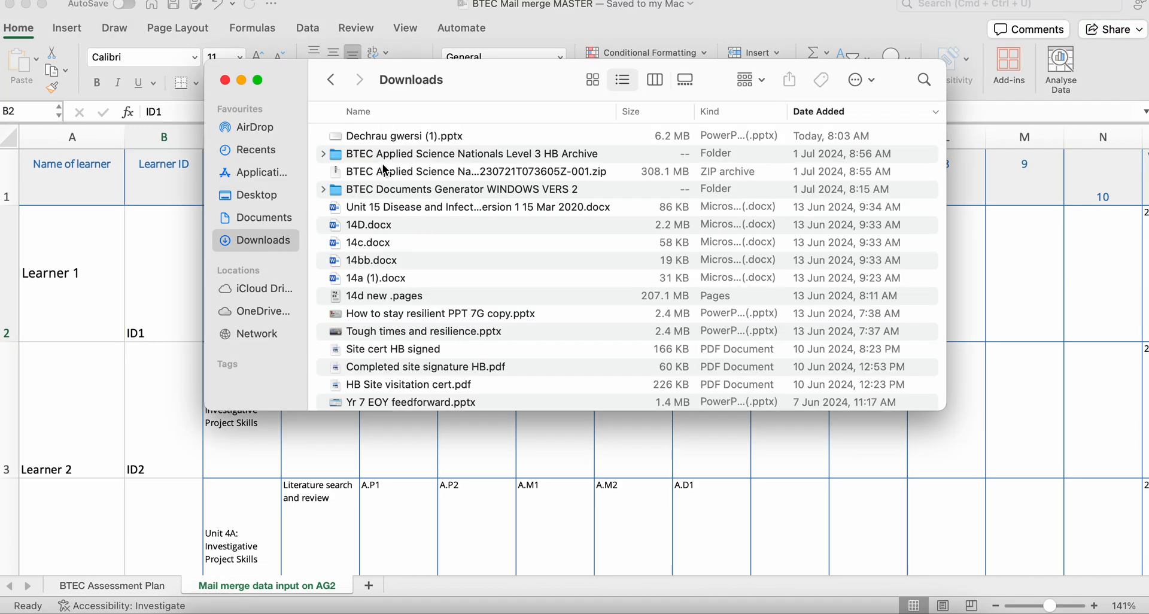
double_click(404, 190)
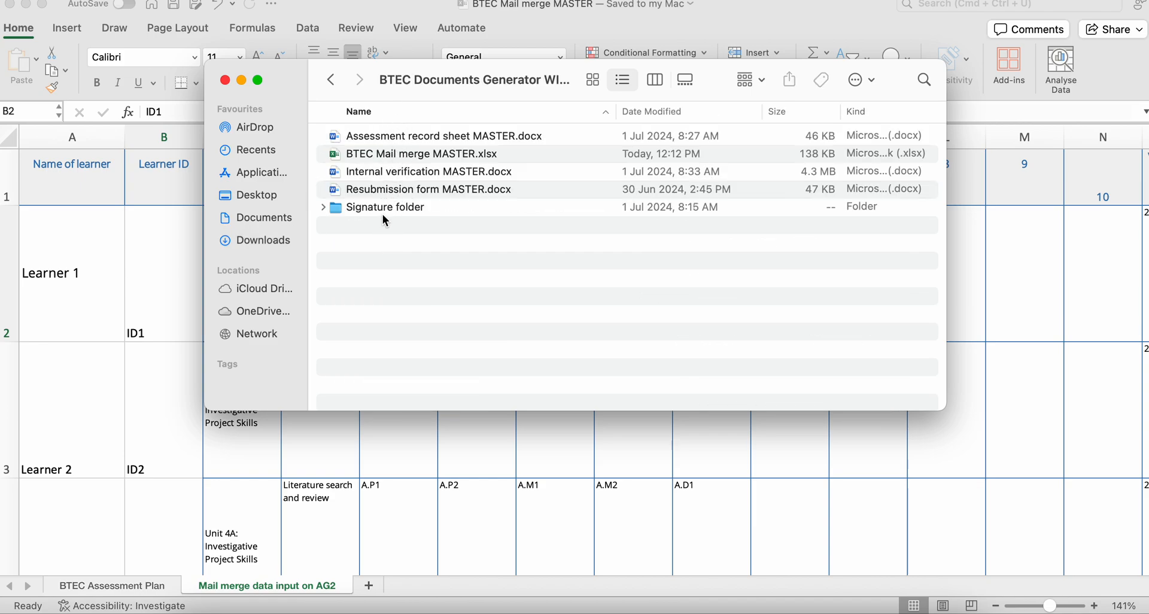
double_click(385, 135)
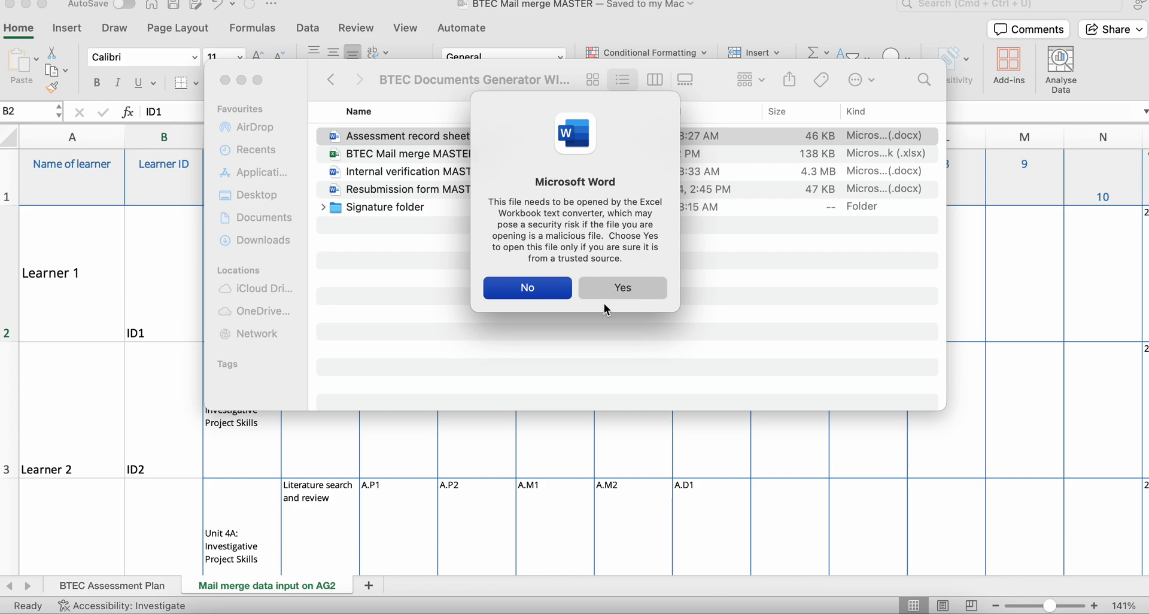
- Load the entire "Mail merge data input on AG2" worksheet as the record sheet's data source and grant Word access to SignatureOne.png
click(623, 290)
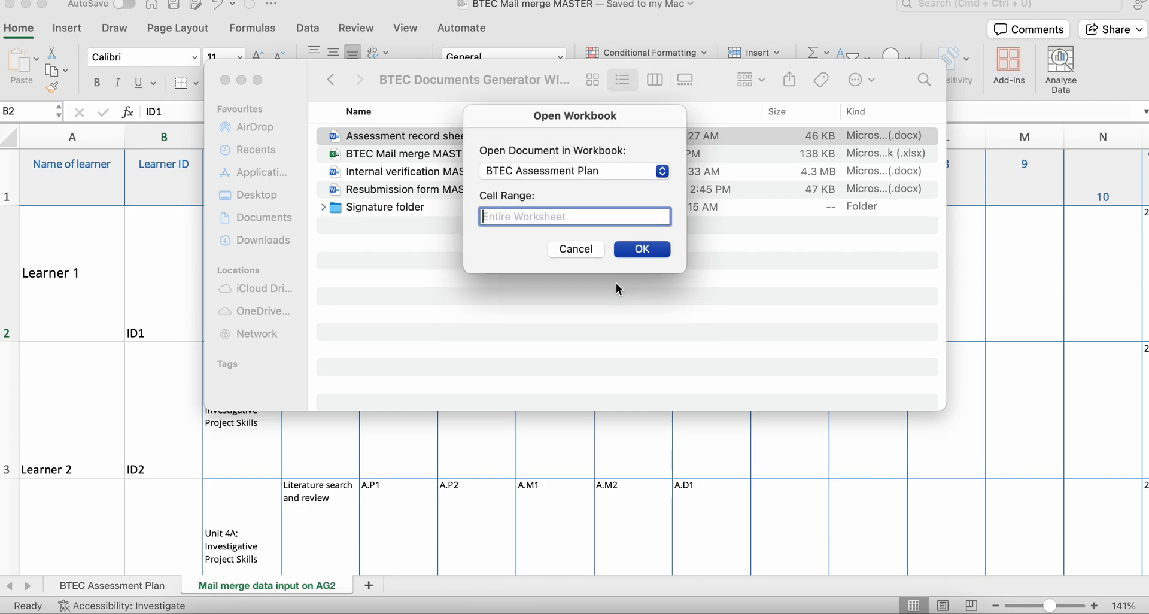
click(591, 175)
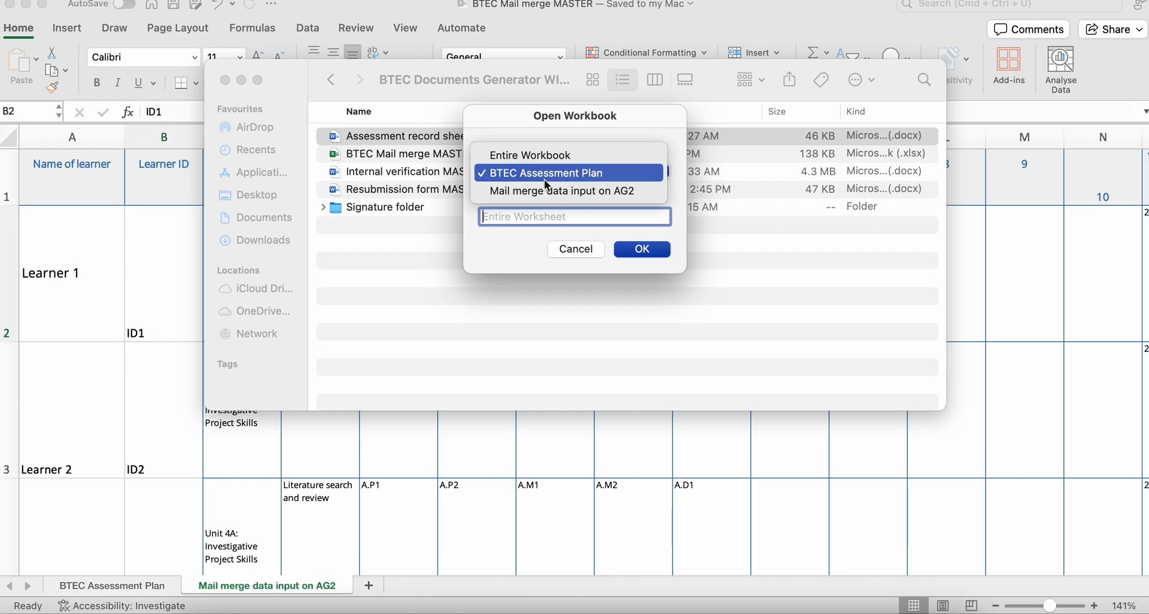
click(560, 191)
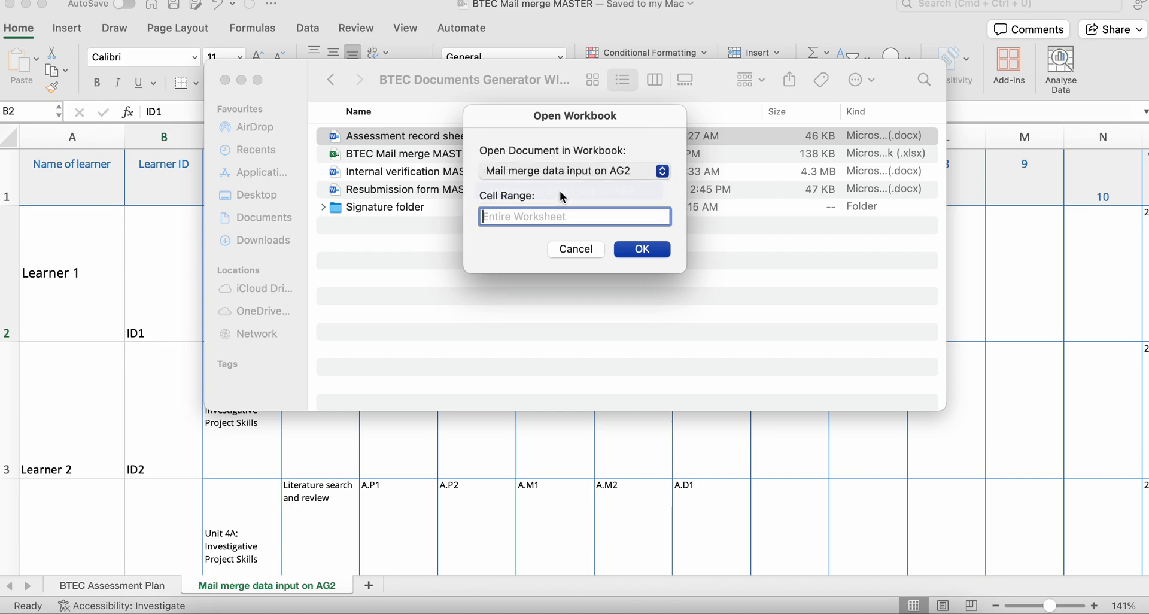
click(561, 172)
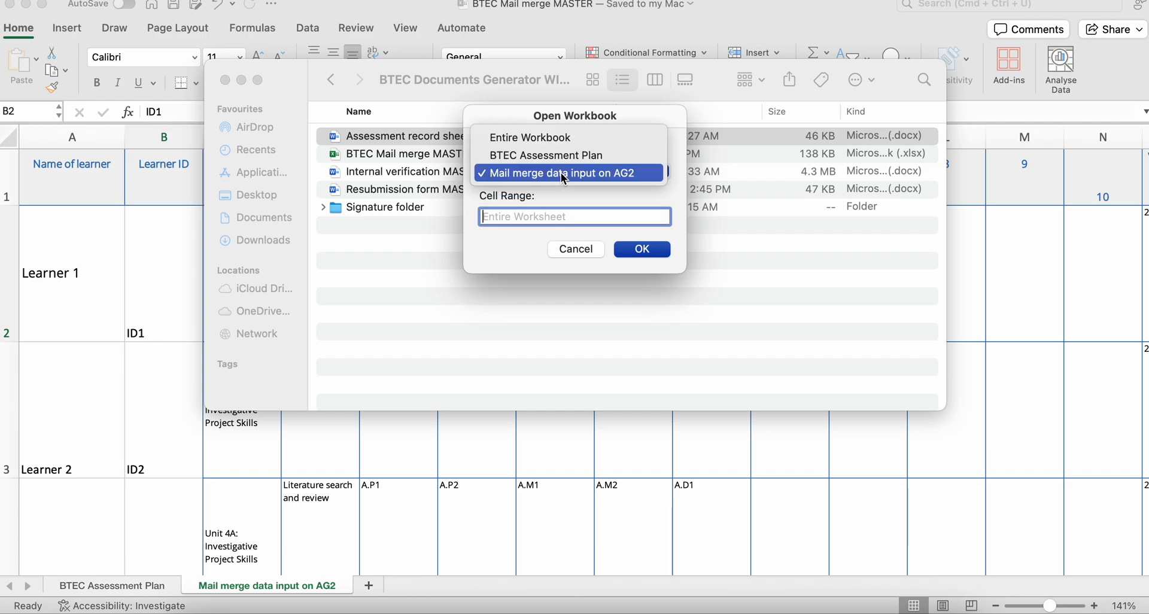
click(527, 172)
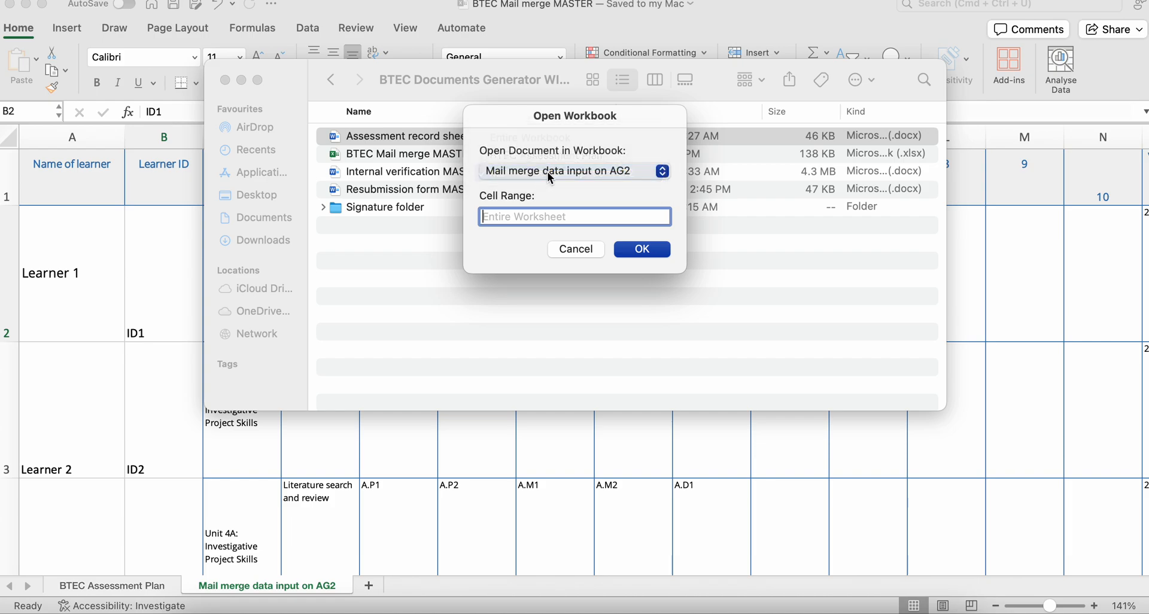
click(633, 254)
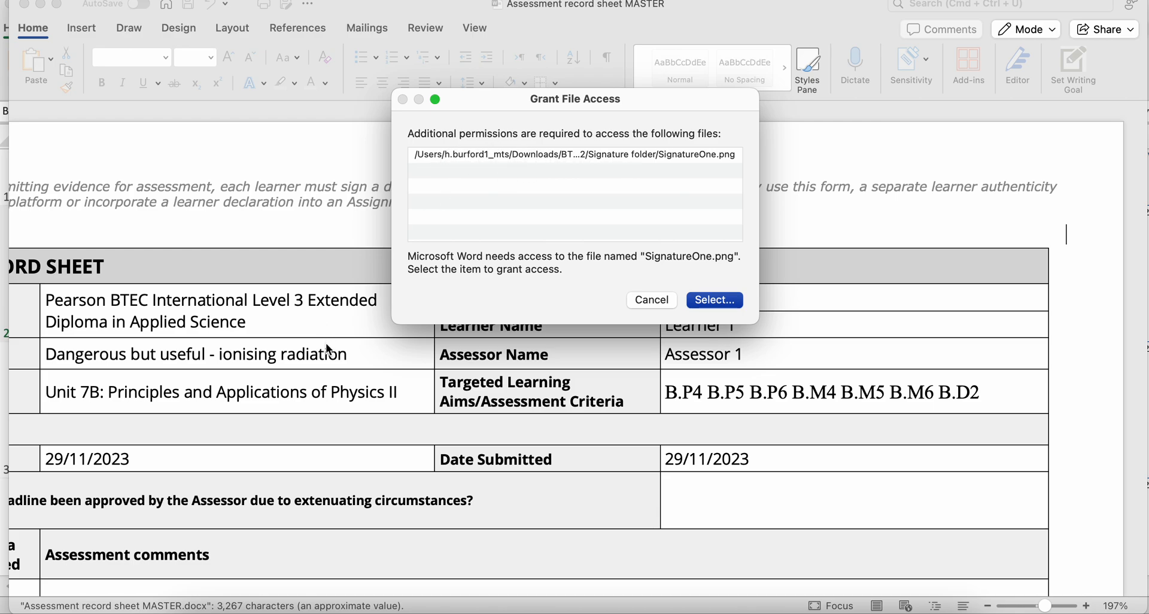
click(712, 299)
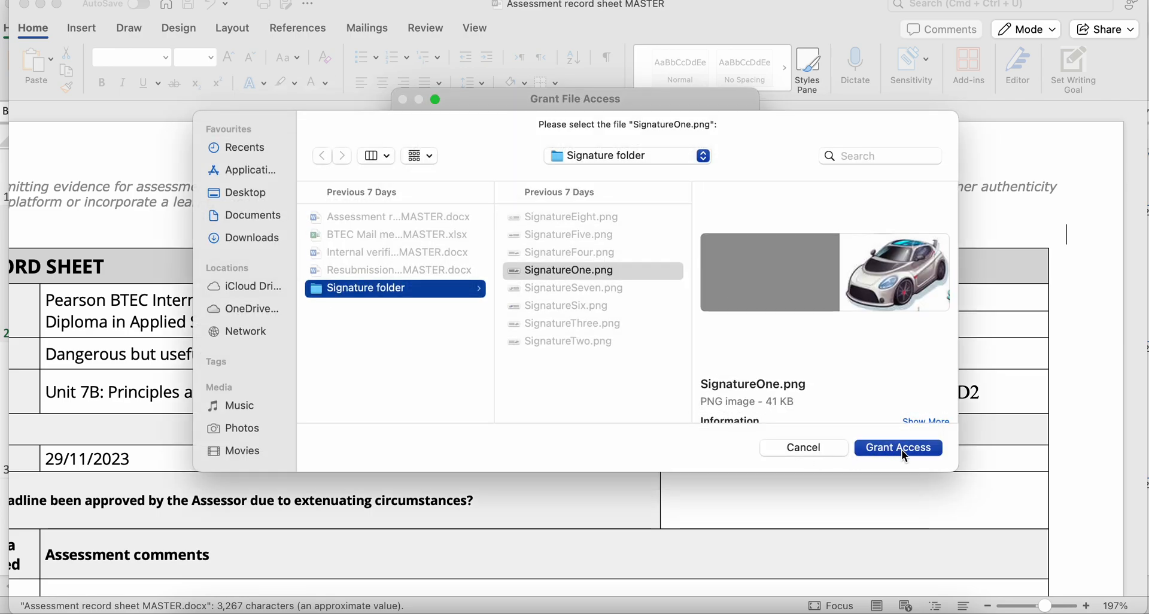
click(901, 450)
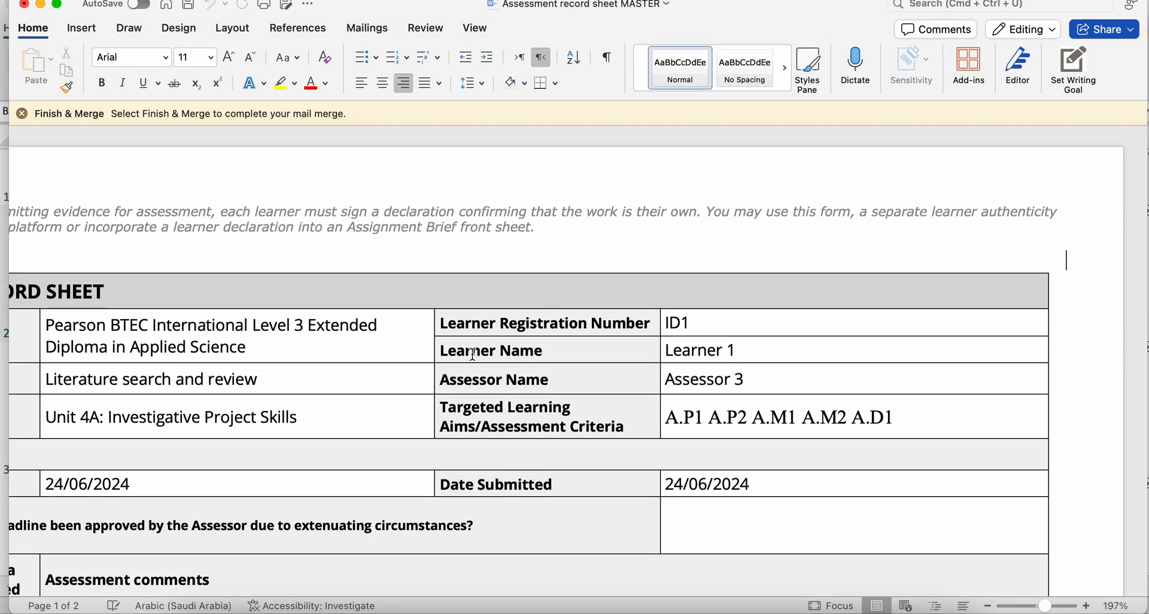
- Compare the record sheet's merge fields with the previewed results by turning the results preview off and back on
scroll(473, 353, down, 3)
scroll(473, 353, left, 5)
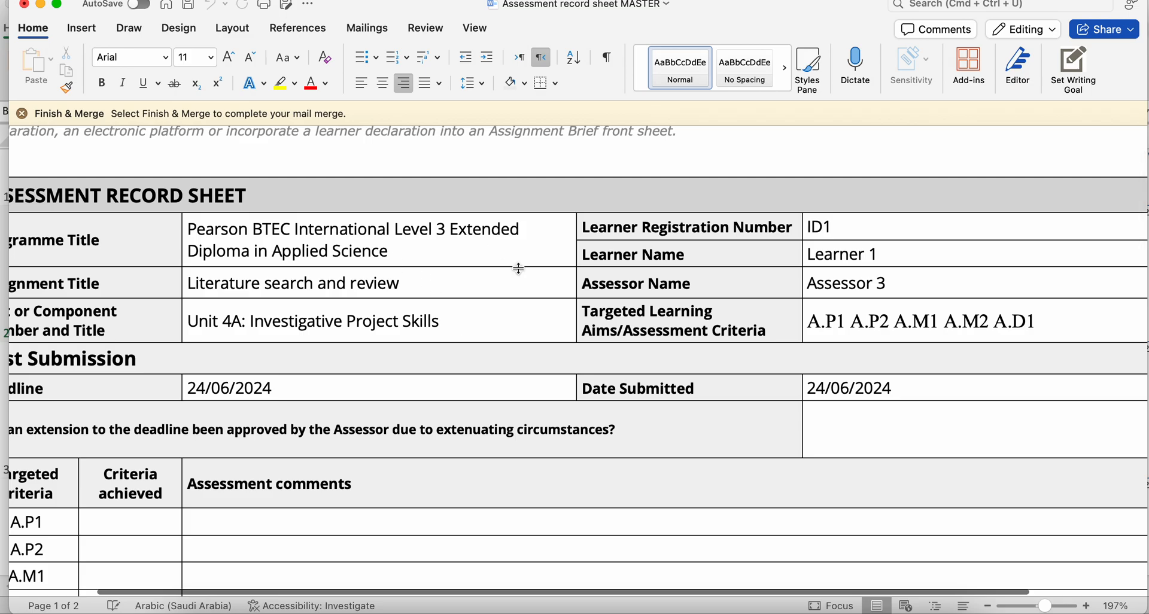
click(363, 33)
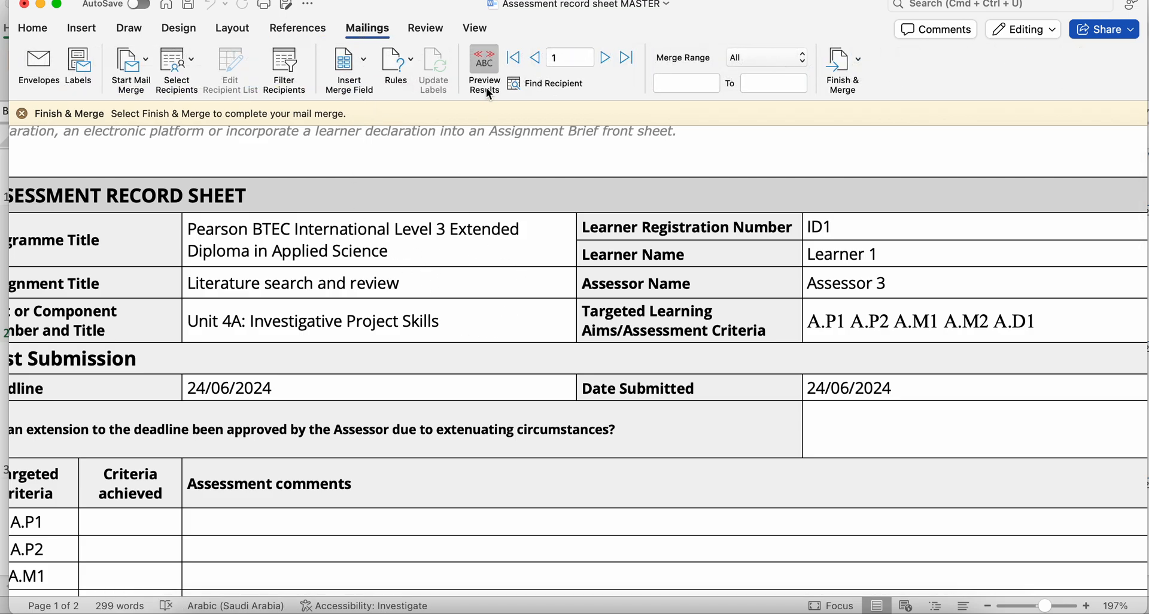
click(485, 64)
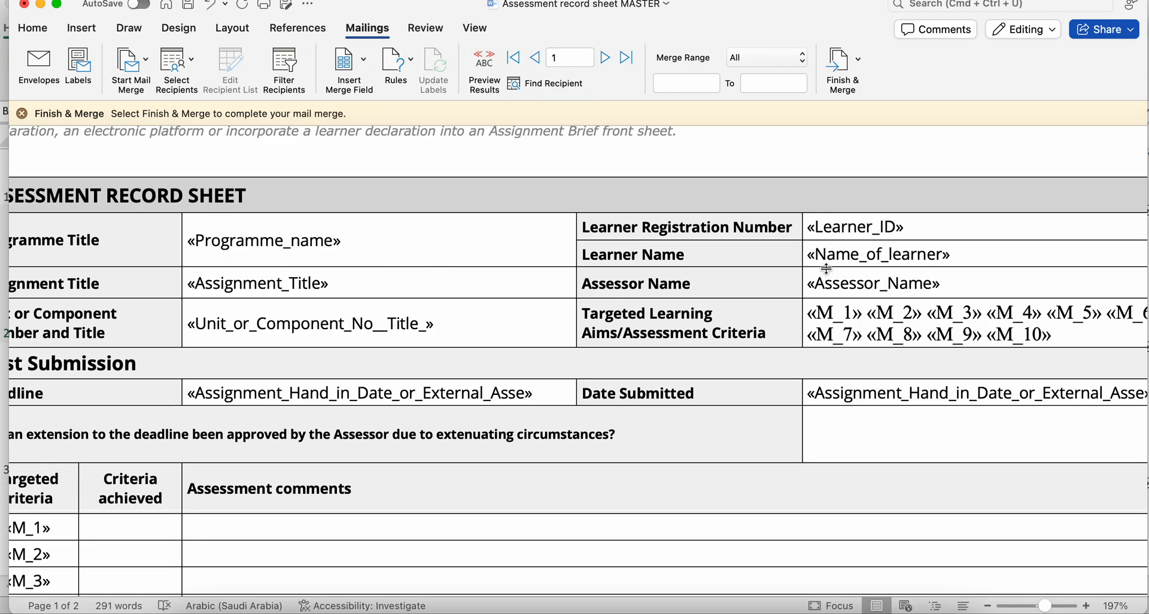
click(484, 64)
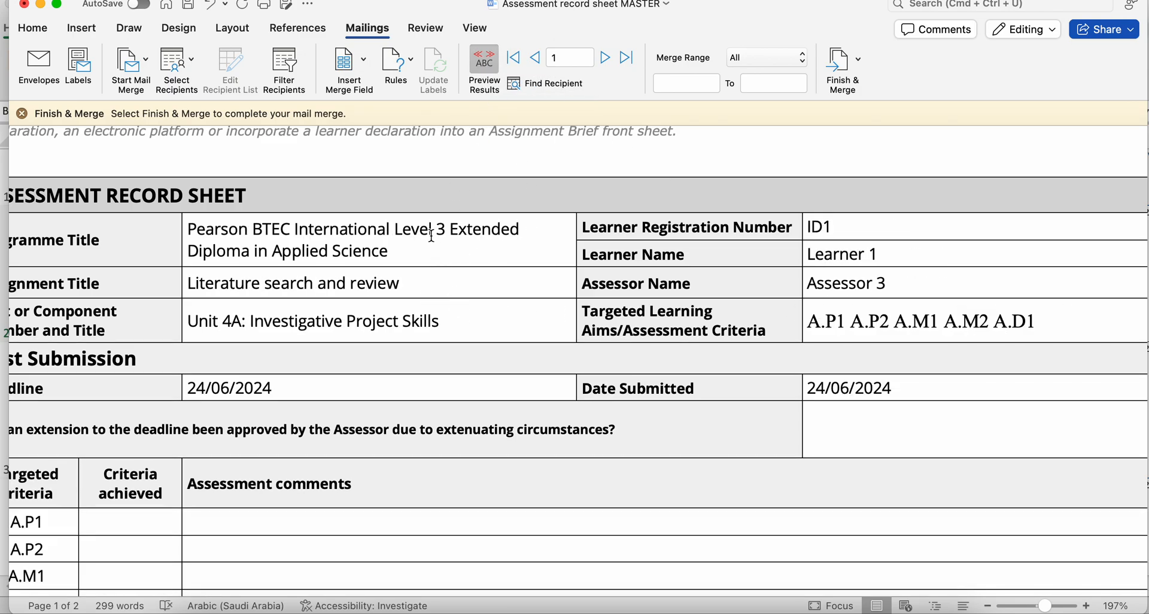
- Check the programme title, assignment title, unit and deadline merged into the first learner's record sheet
triple_click(244, 235)
scroll(244, 235, left, 1)
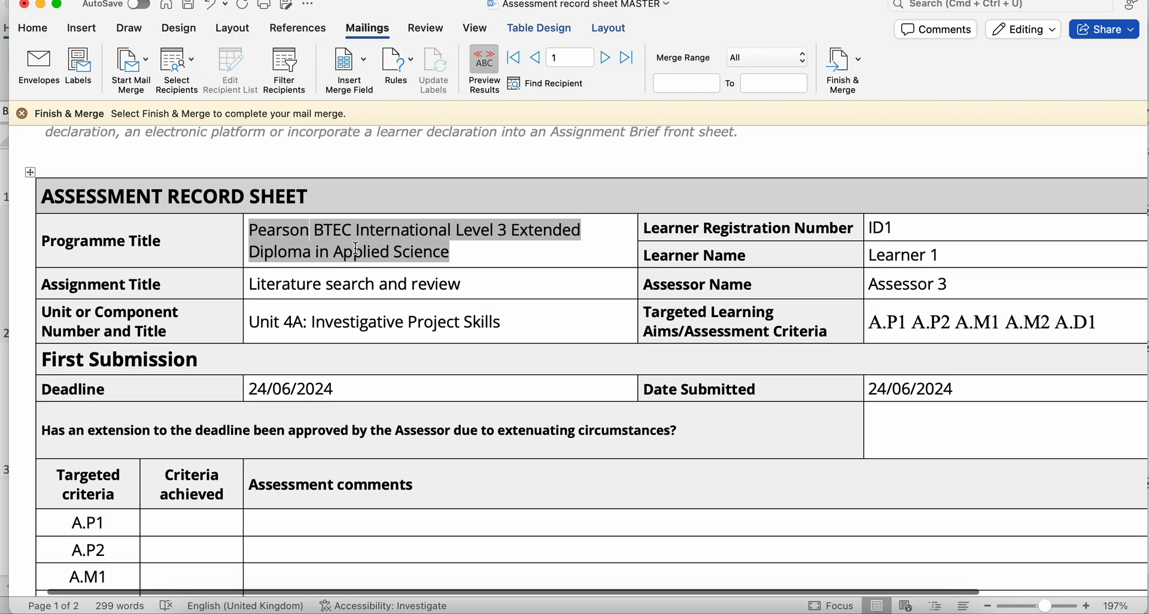
click(280, 287)
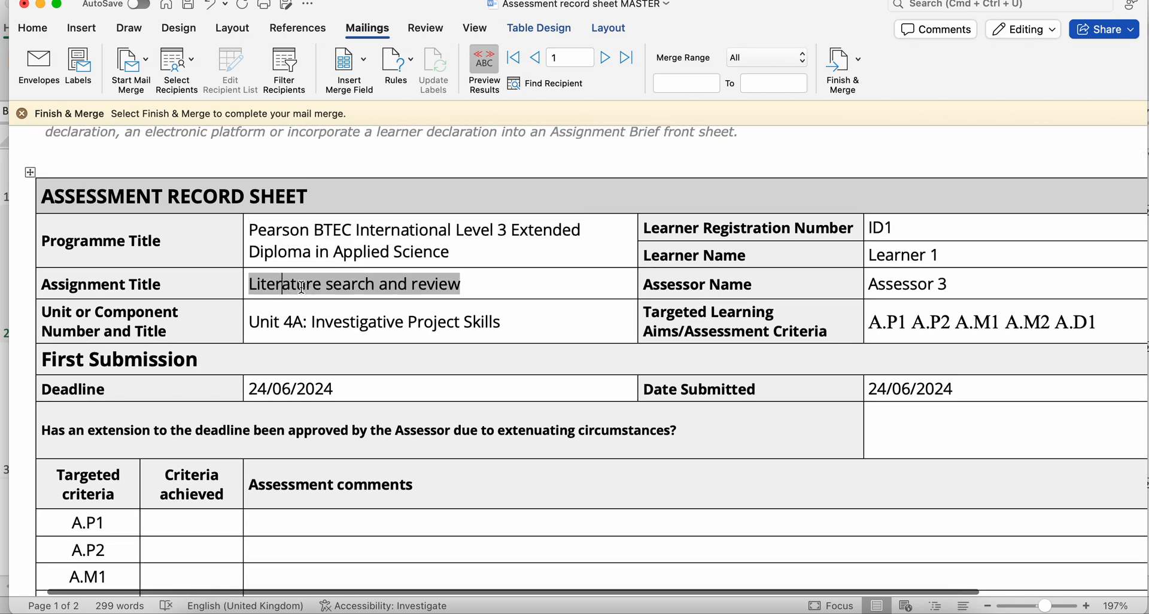
click(300, 329)
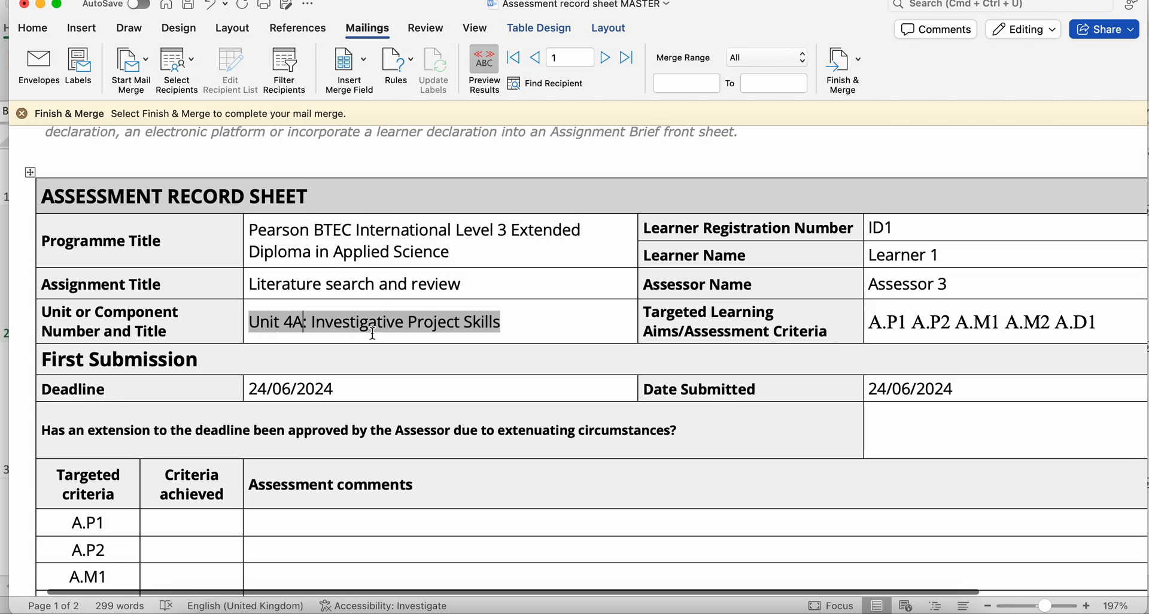
click(295, 392)
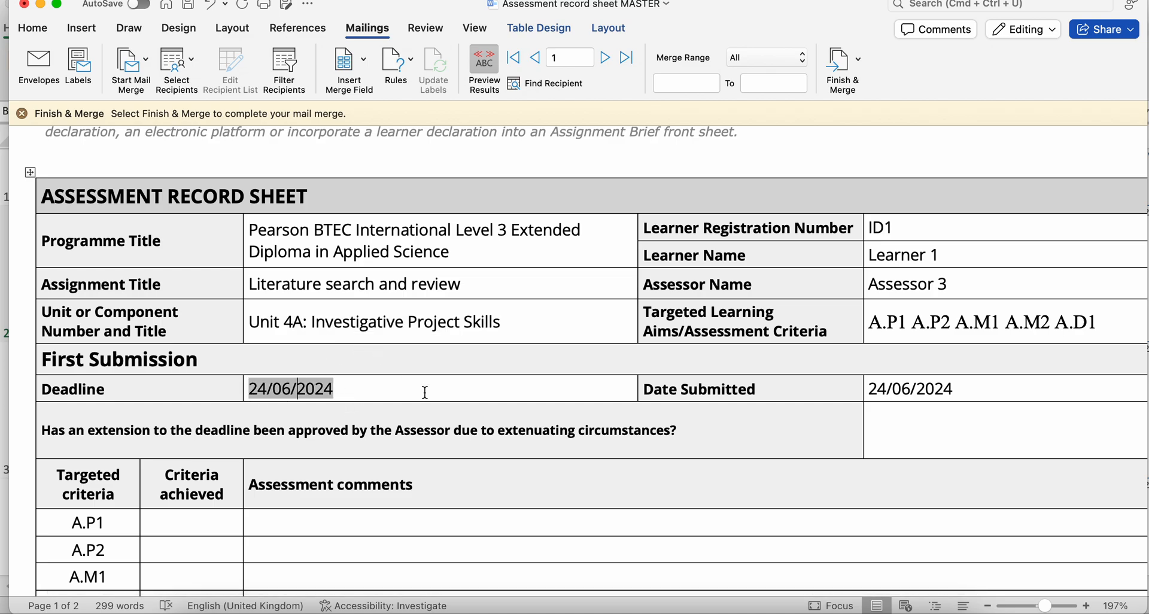
scroll(686, 279, down, 2)
scroll(687, 279, right, 3)
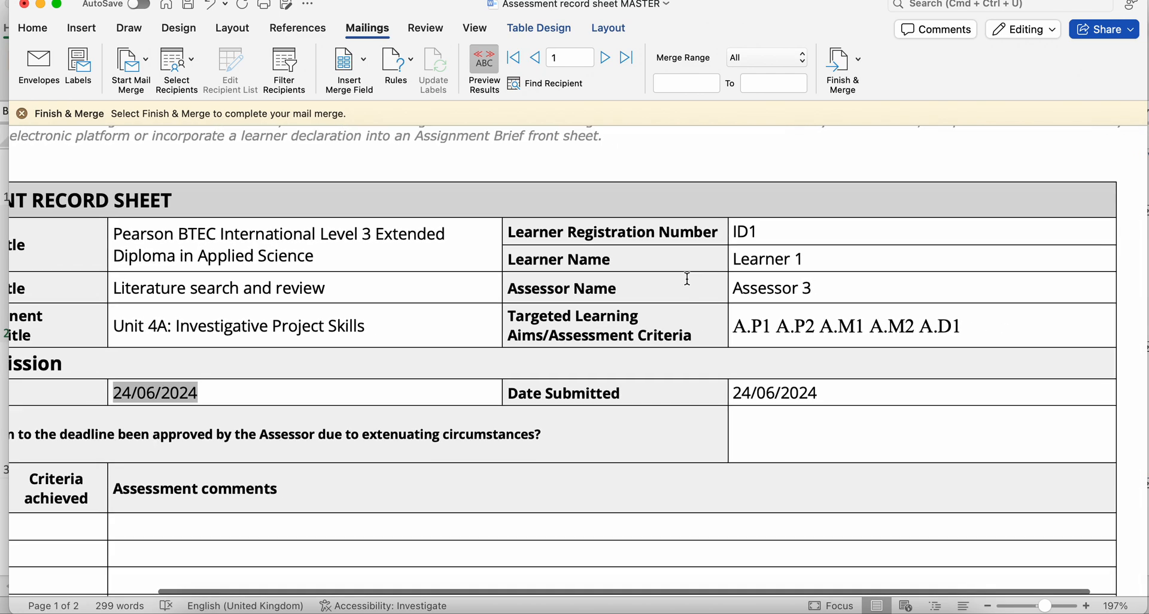
- Examine the first learner's targeted criteria rows and the learner and assessor signatures and dates on the second page
scroll(686, 279, left, 3)
scroll(687, 278, down, 4)
scroll(686, 279, left, 2)
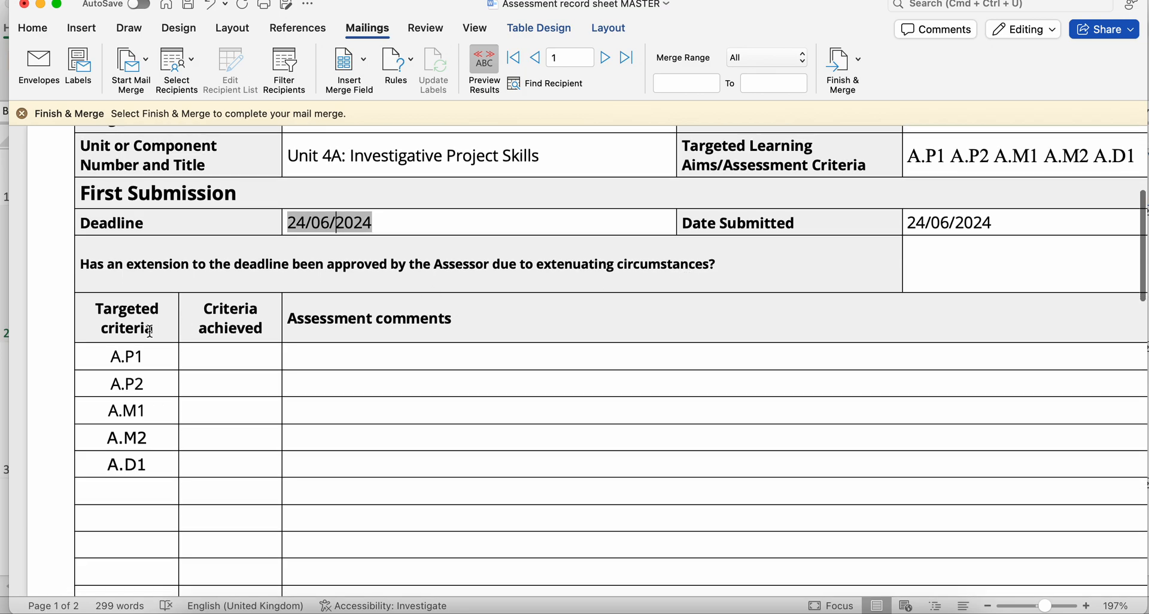
click(151, 357)
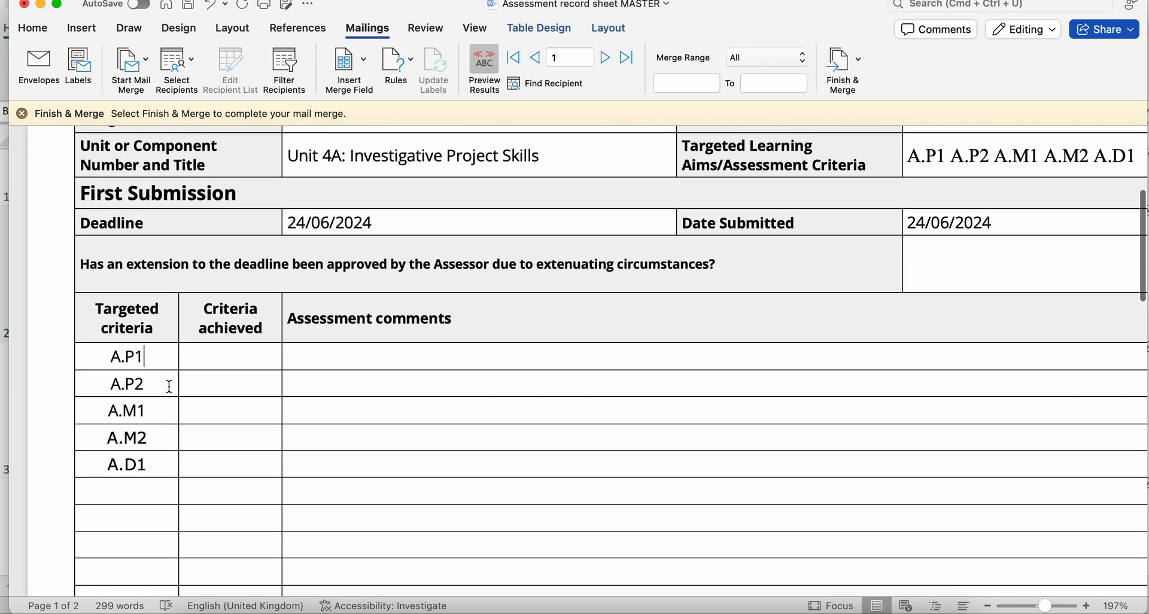
scroll(245, 369, up, 1)
scroll(244, 370, right, 1)
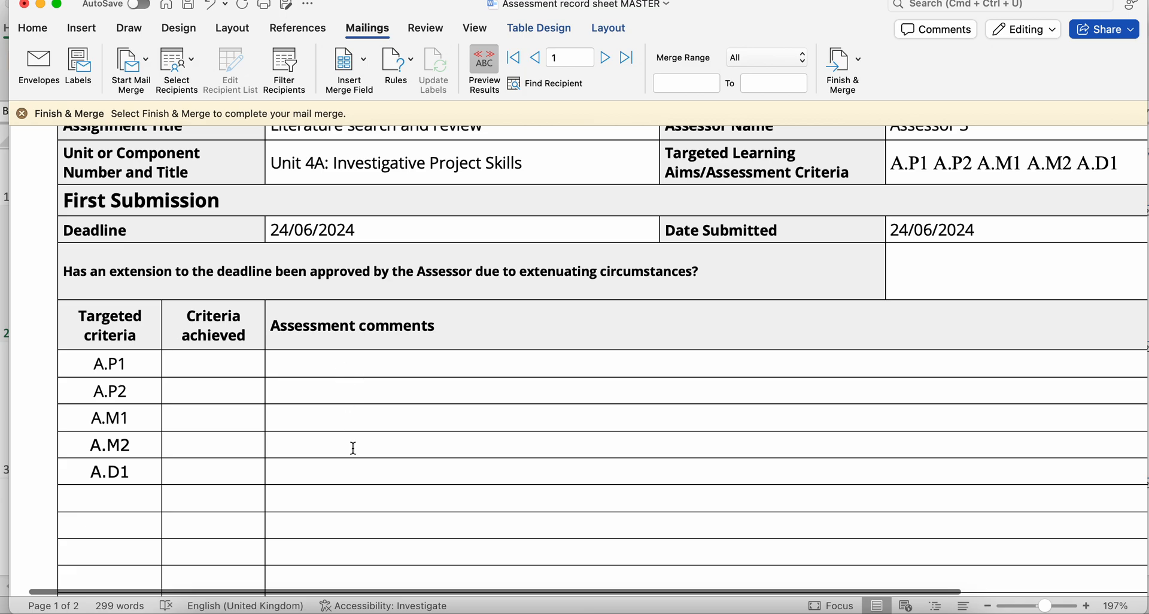
scroll(350, 449, down, 5)
scroll(350, 451, right, 1)
scroll(347, 456, down, 15)
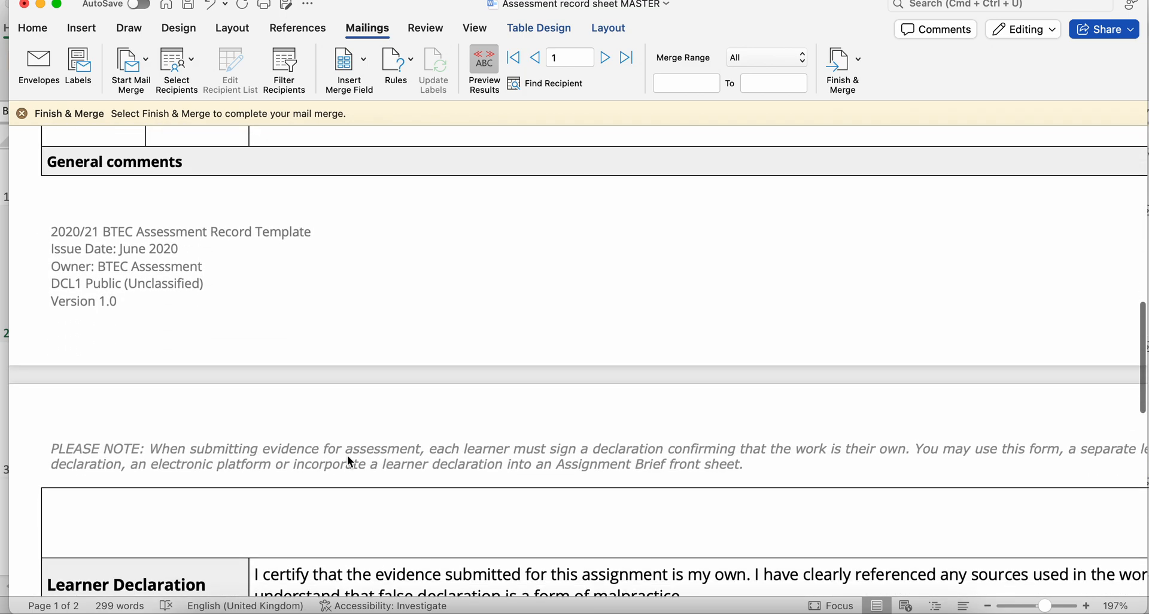
scroll(348, 456, down, 10)
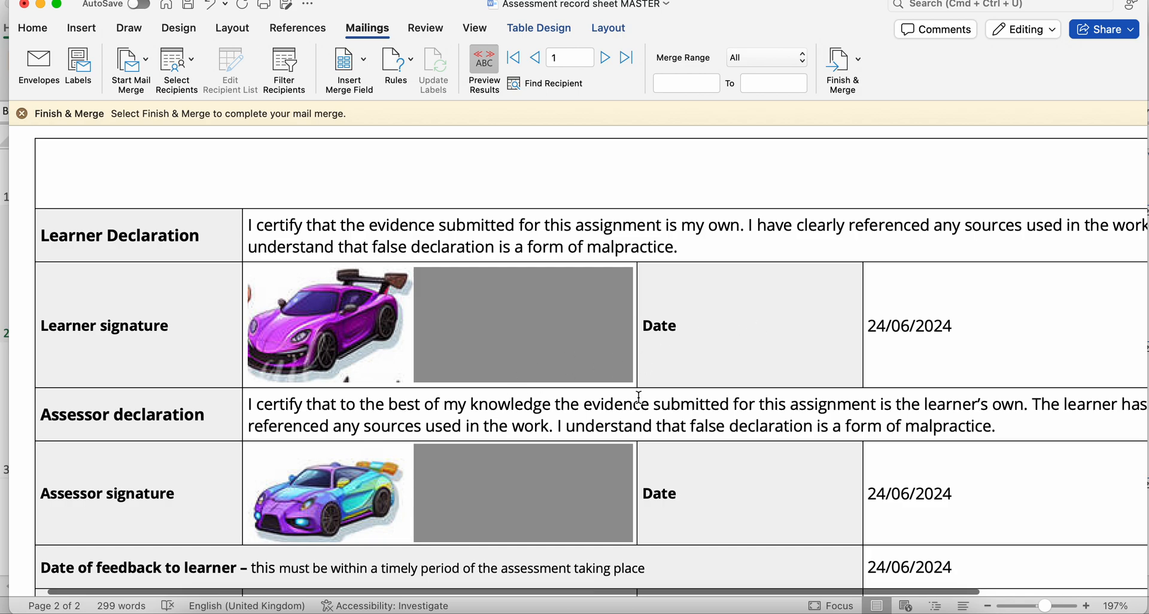
click(715, 327)
- Preview record 2 and update all fields in the document, allowing them to share data with external files
click(606, 58)
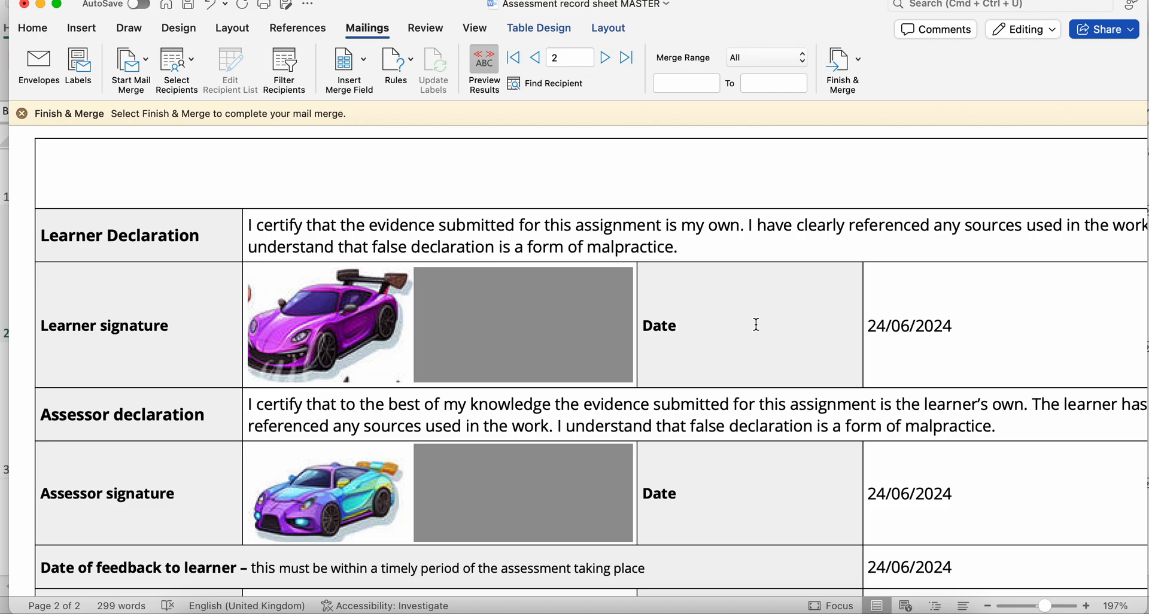
key(super+a)
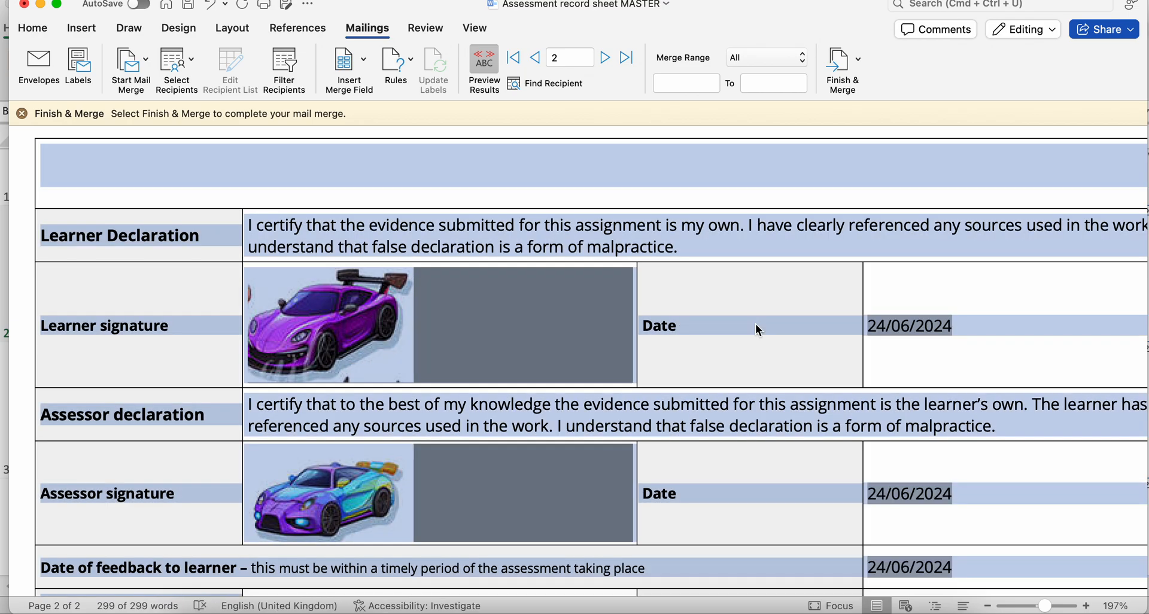
key(F9)
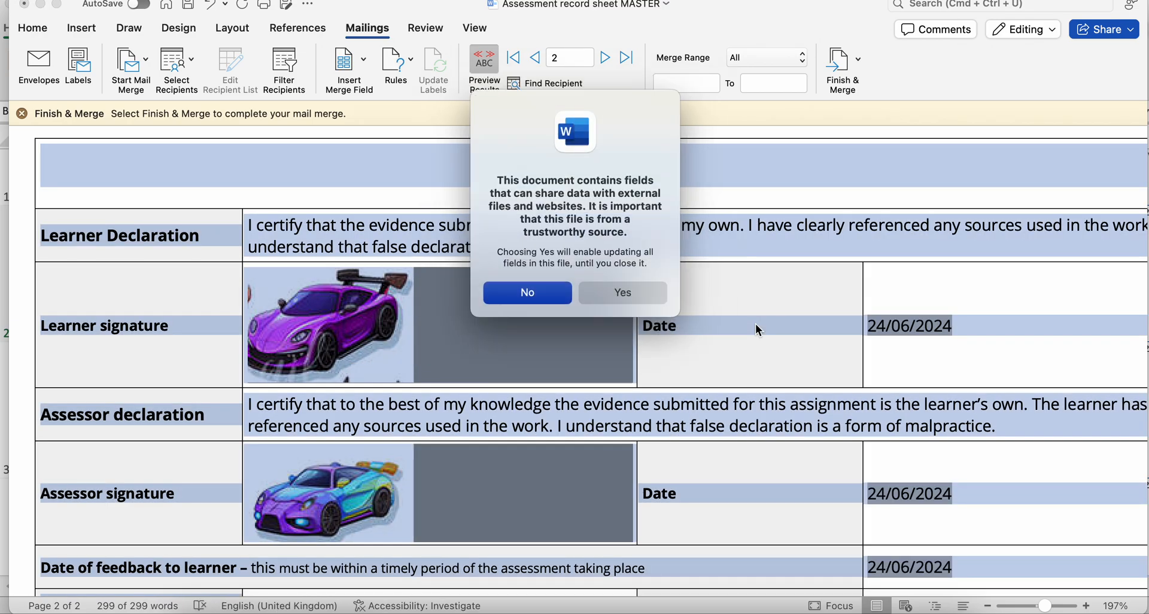
click(612, 287)
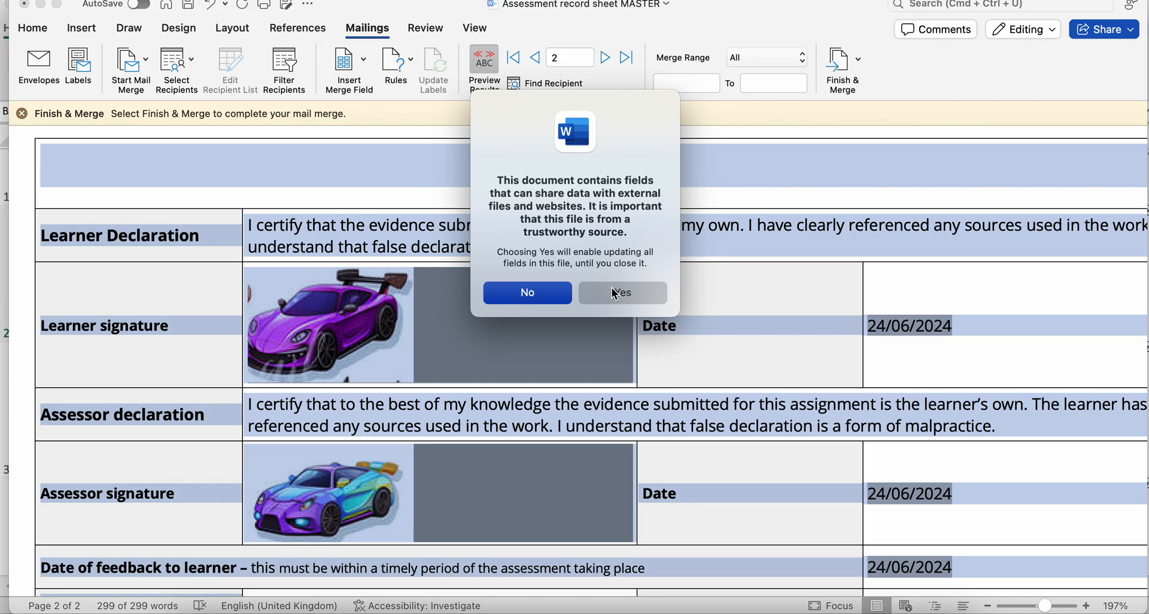
click(654, 312)
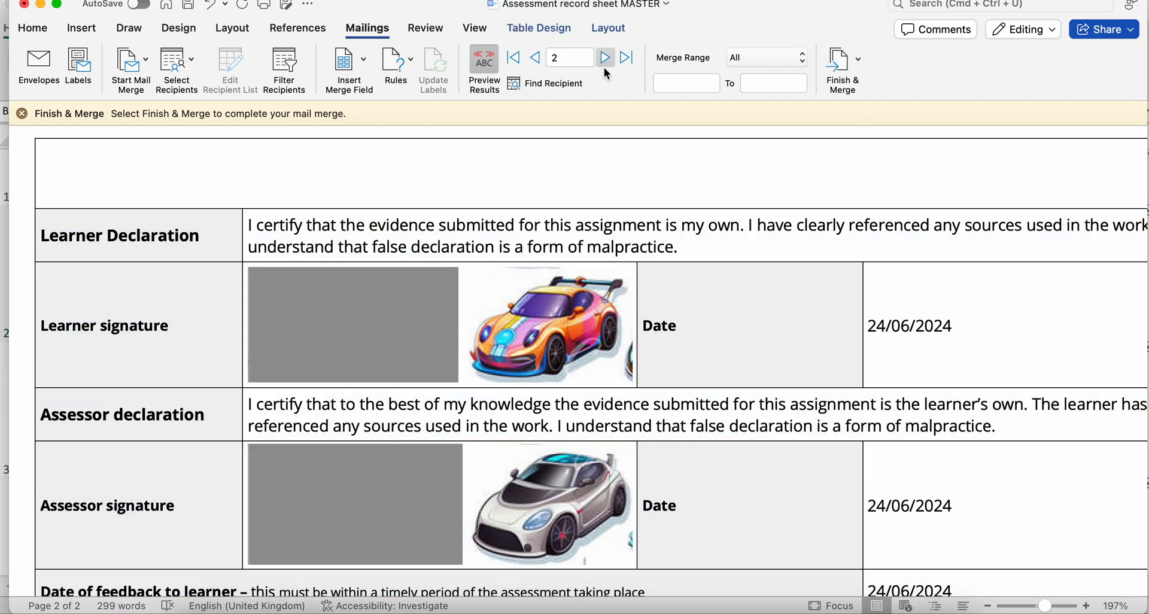
- Look over record 2's signature and feedback section, then preview record 3 and update all fields in the document
scroll(557, 341, down, 3)
scroll(557, 341, right, 2)
scroll(557, 341, down, 3)
scroll(556, 341, left, 2)
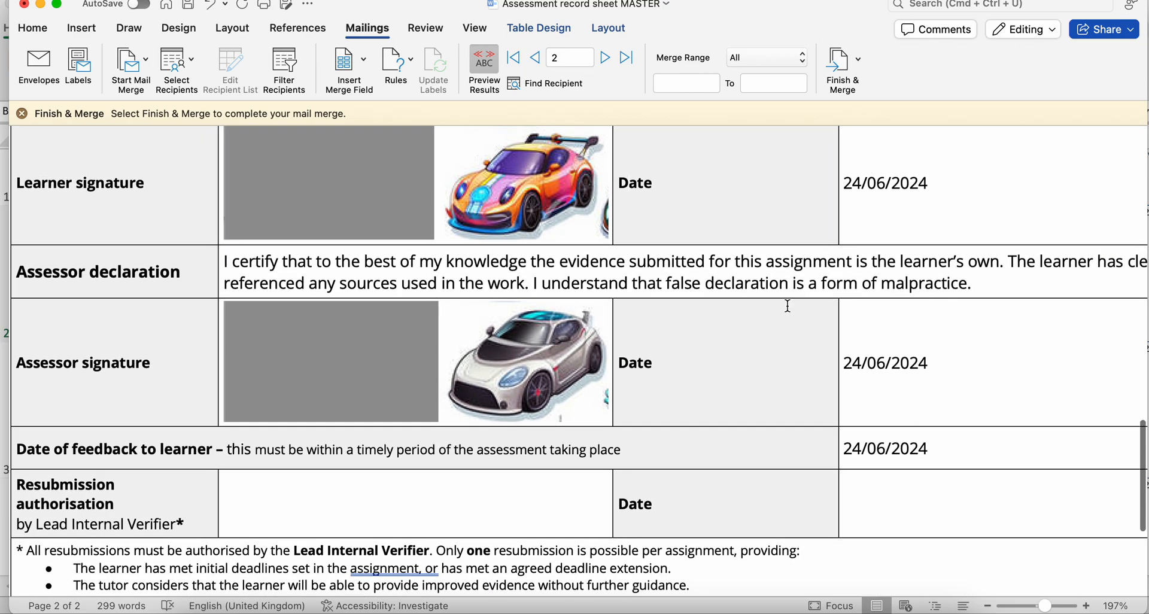
scroll(788, 305, up, 4)
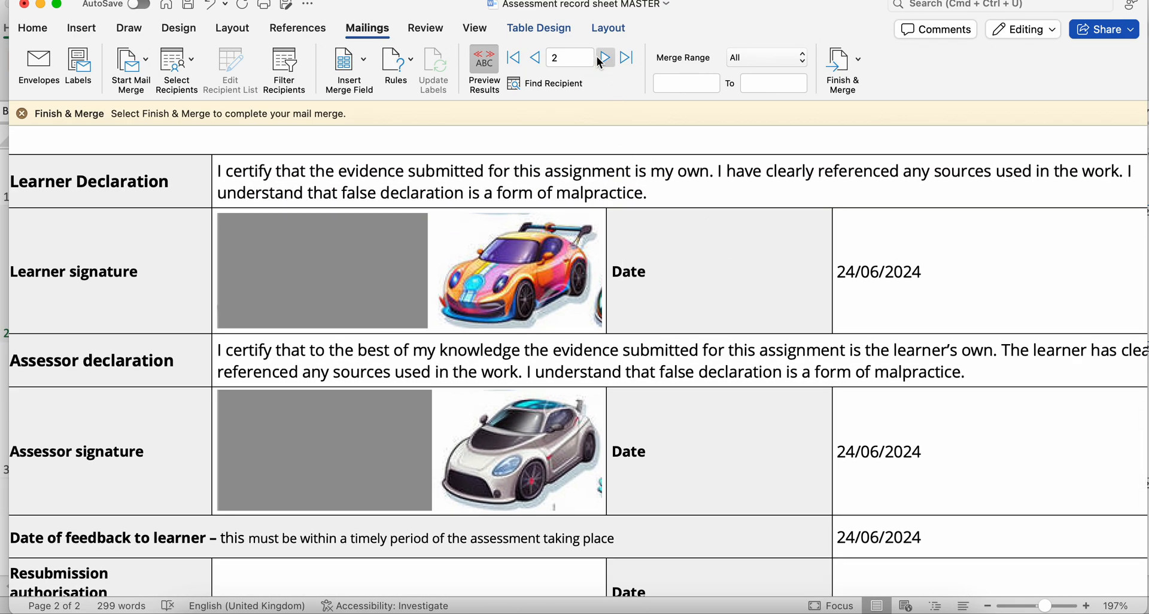
click(603, 58)
key(super+a)
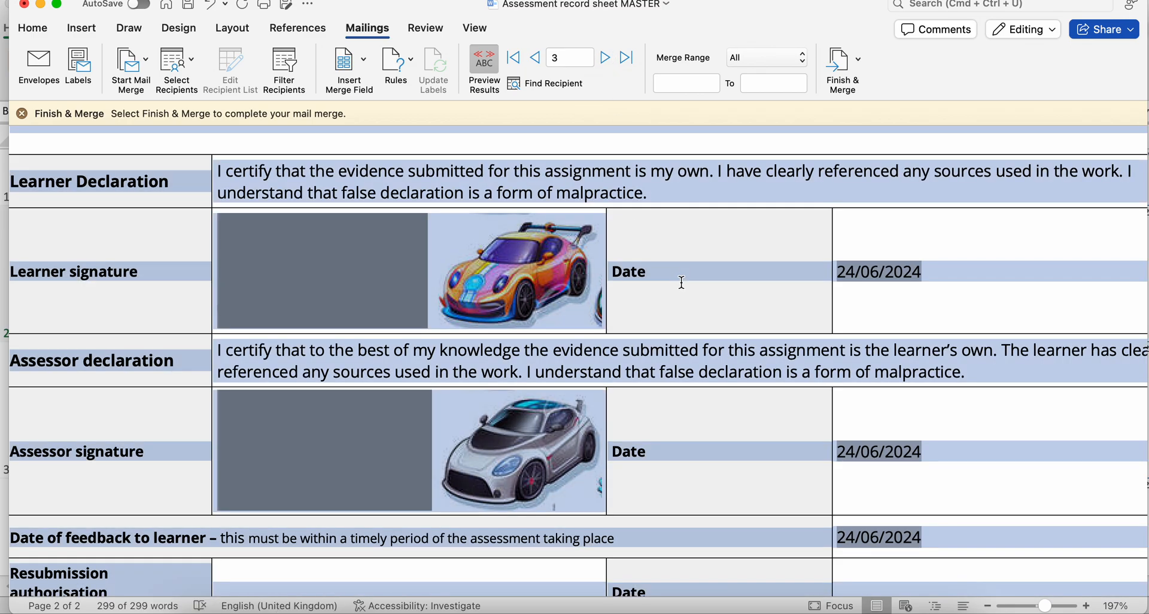
key(F9)
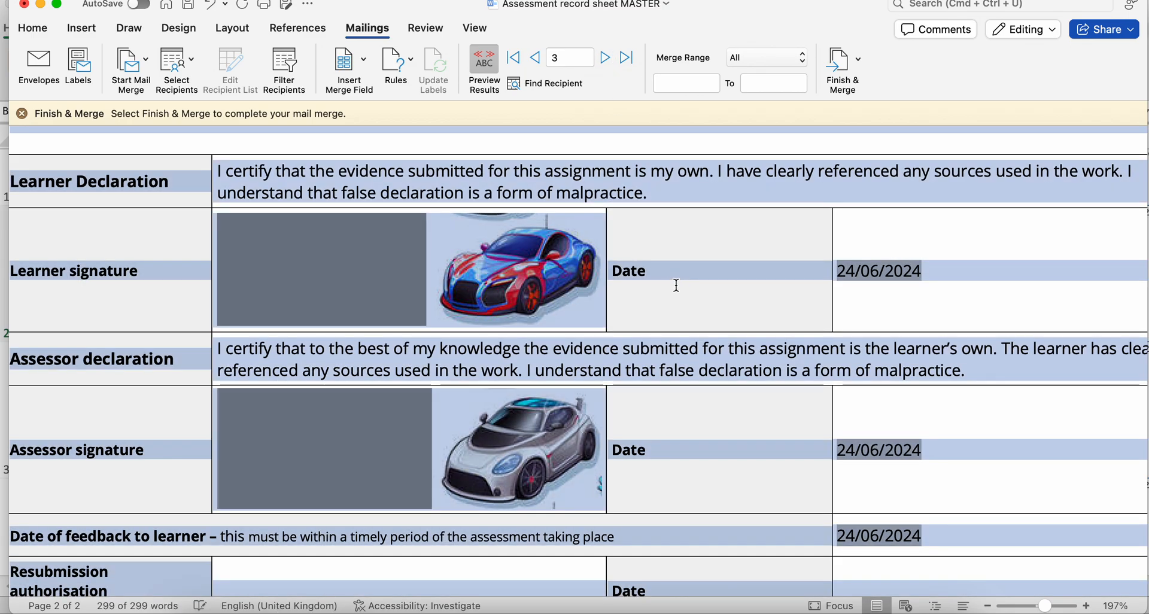
- Check record 3's learner and assessor signatures, then the learner details at the start of the record sheet
scroll(662, 278, up, 1)
click(676, 273)
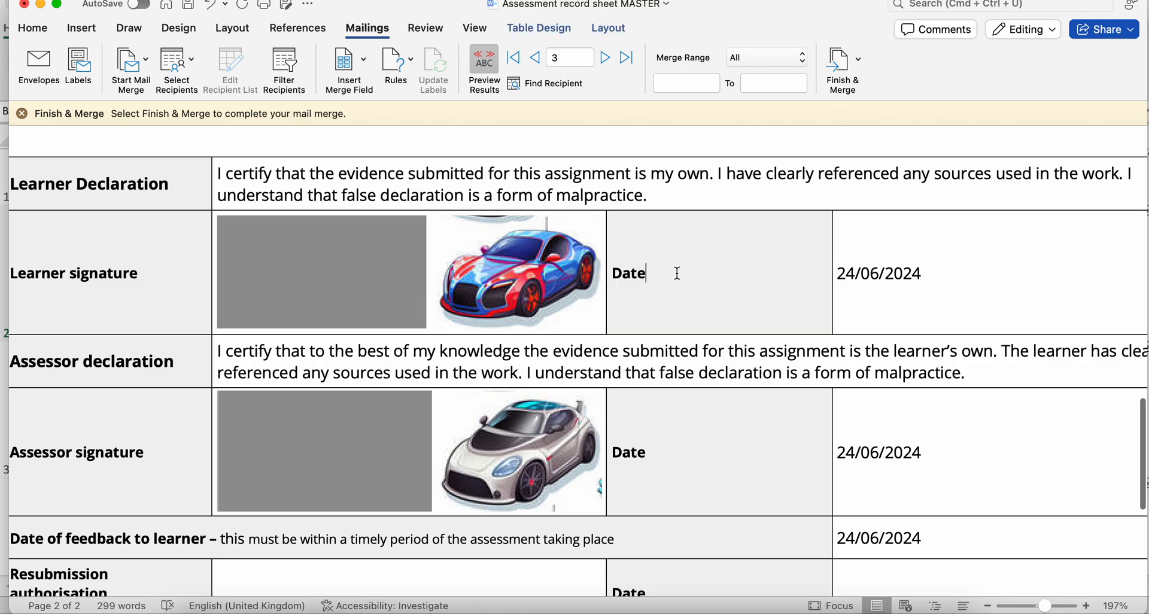
scroll(591, 246, up, 1)
scroll(590, 242, up, 15)
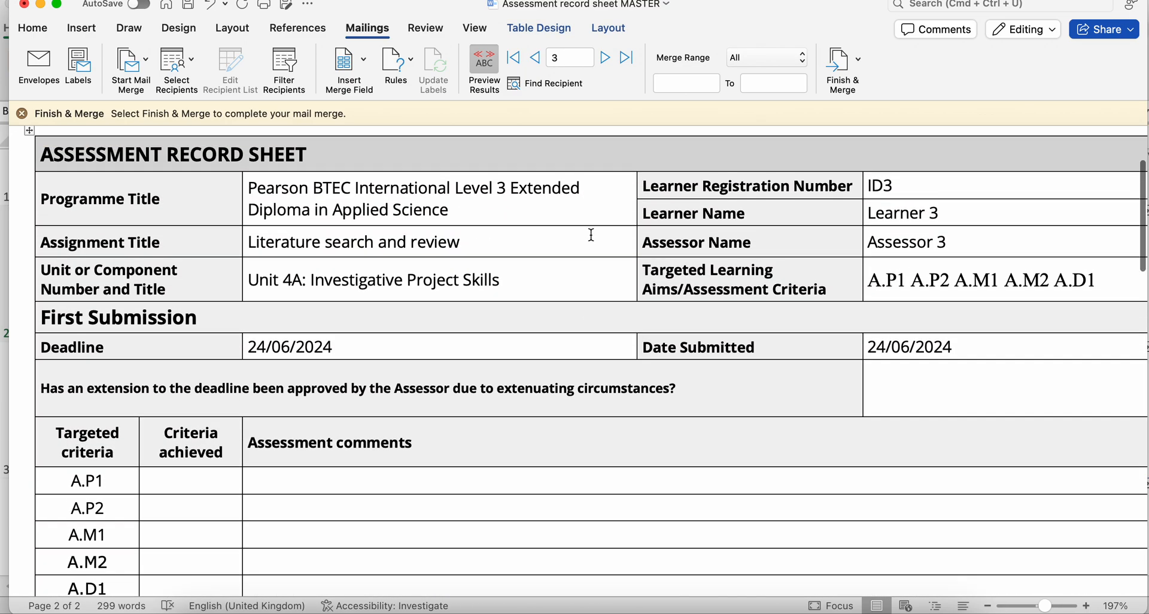
- Set a custom merge range starting at record 1 and merge the records into individual documents for editing
click(688, 83)
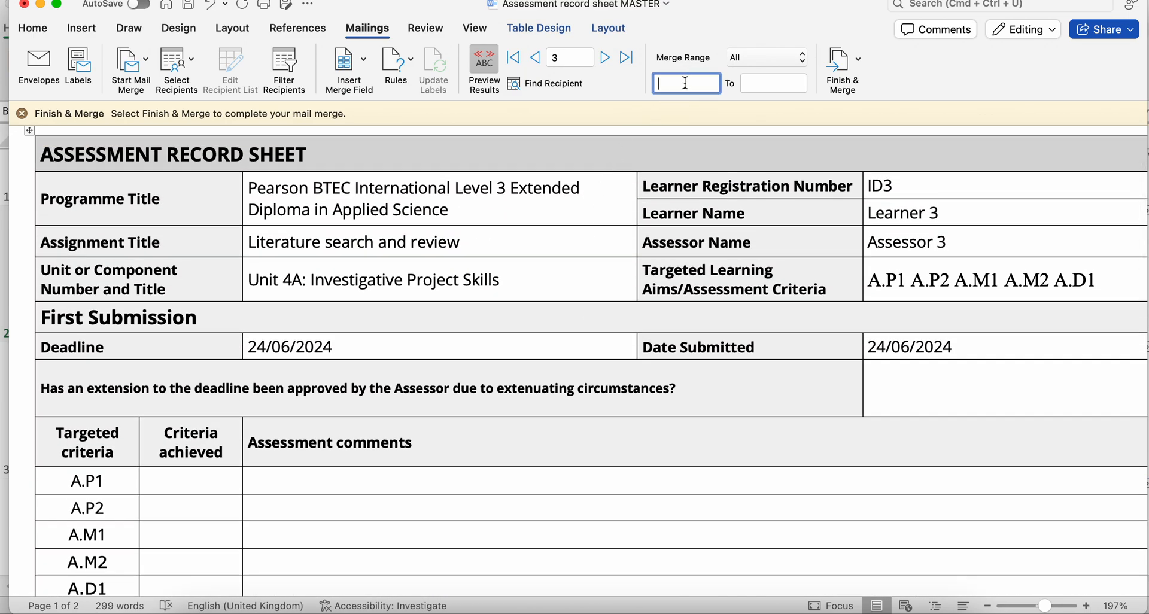
click(776, 82)
text(3)
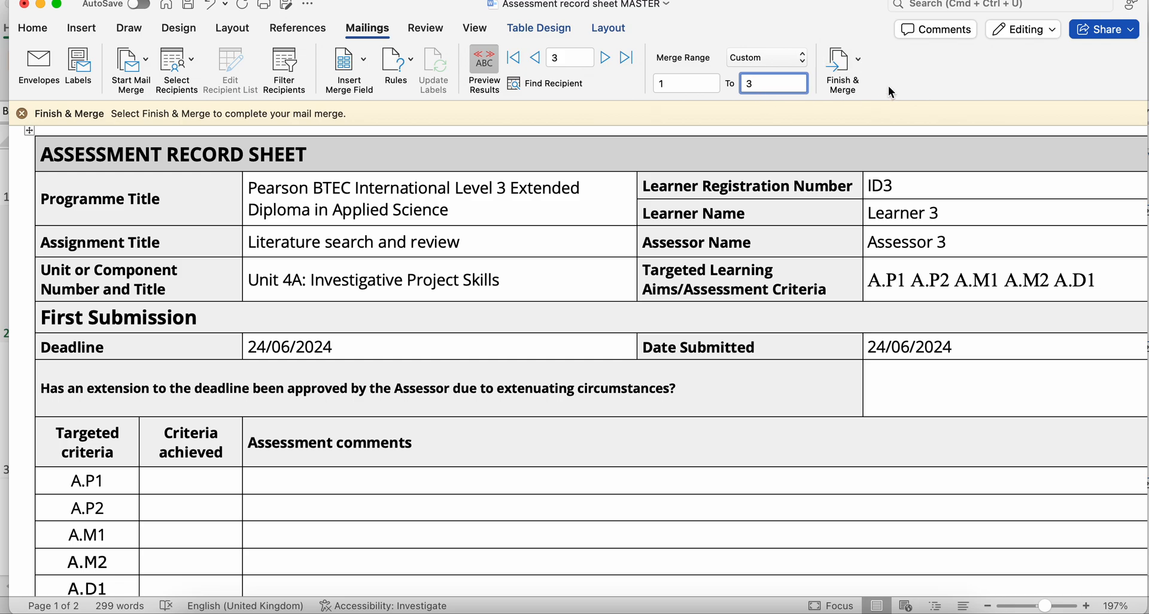
scroll(618, 228, up, 1)
click(832, 63)
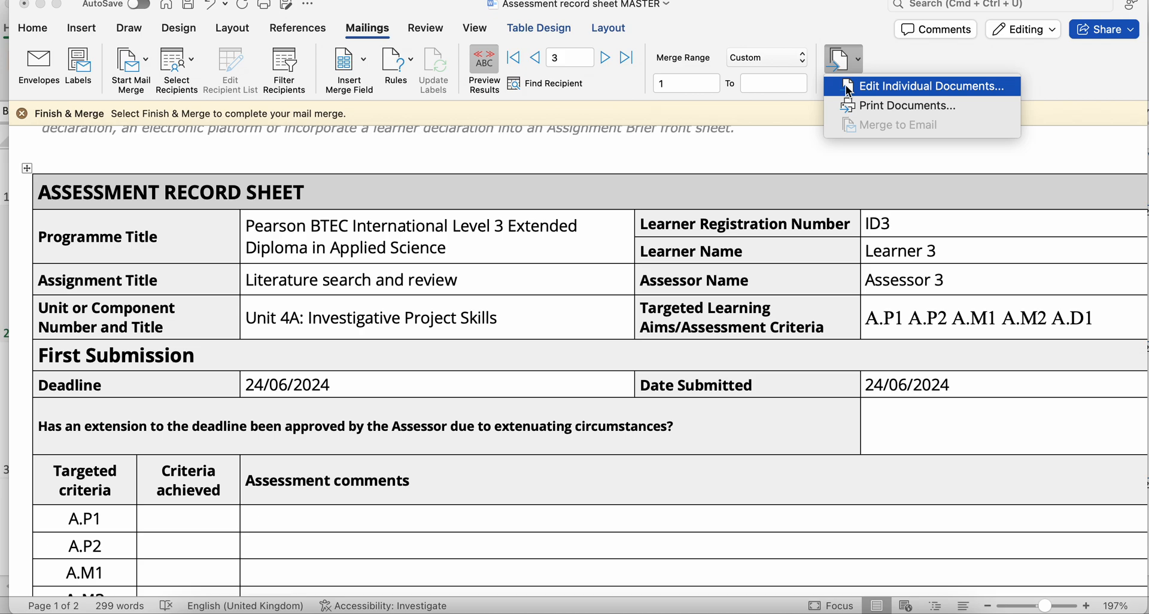
click(847, 88)
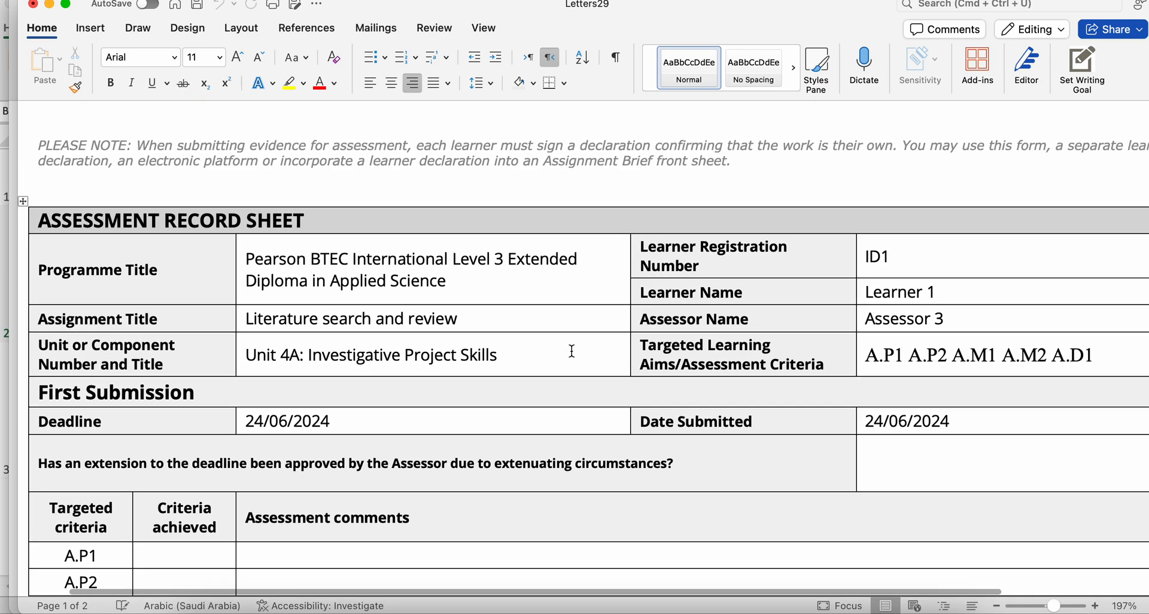
- Examine the first learner's merged record sheet, including the learner details, targeted criteria, and learner and assessor signatures
scroll(571, 351, down, 2)
scroll(572, 351, right, 1)
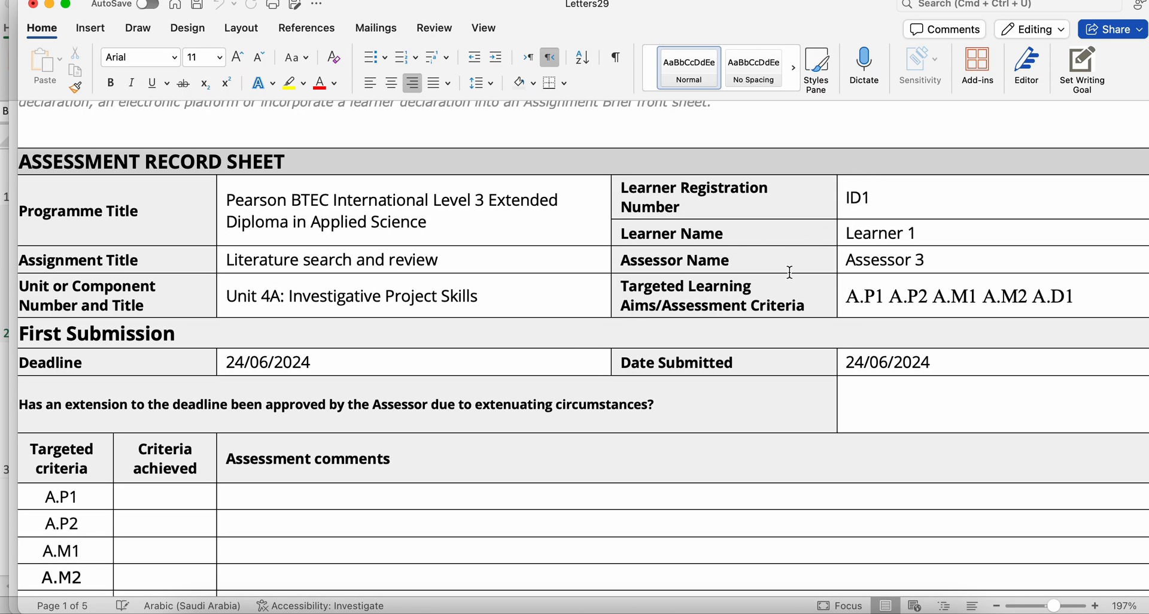
scroll(611, 434, down, 5)
scroll(611, 434, left, 1)
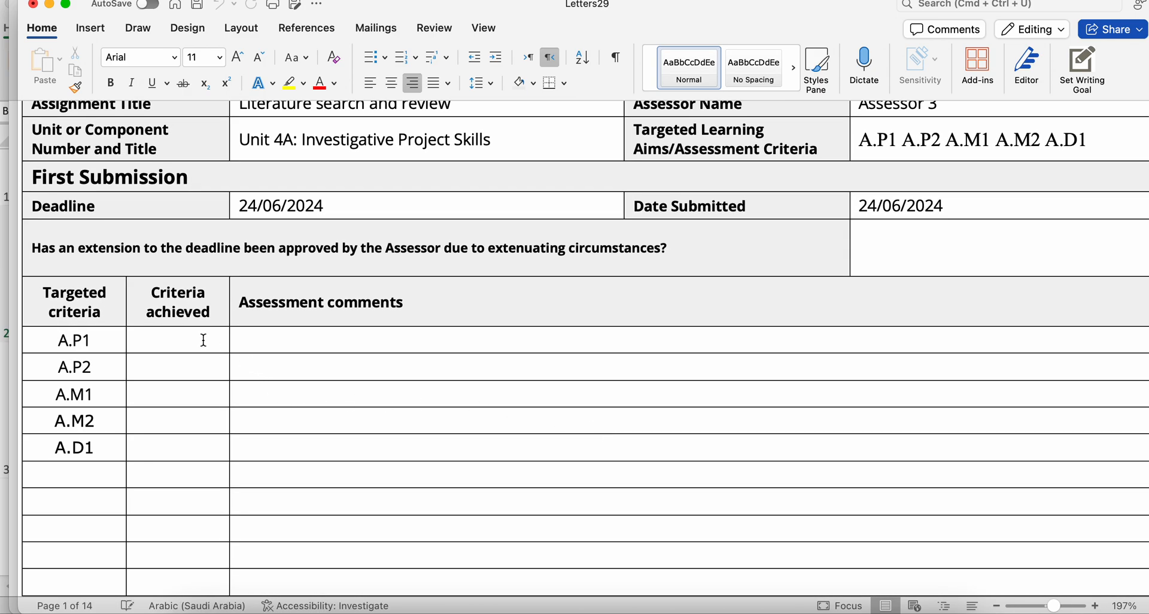
click(203, 340)
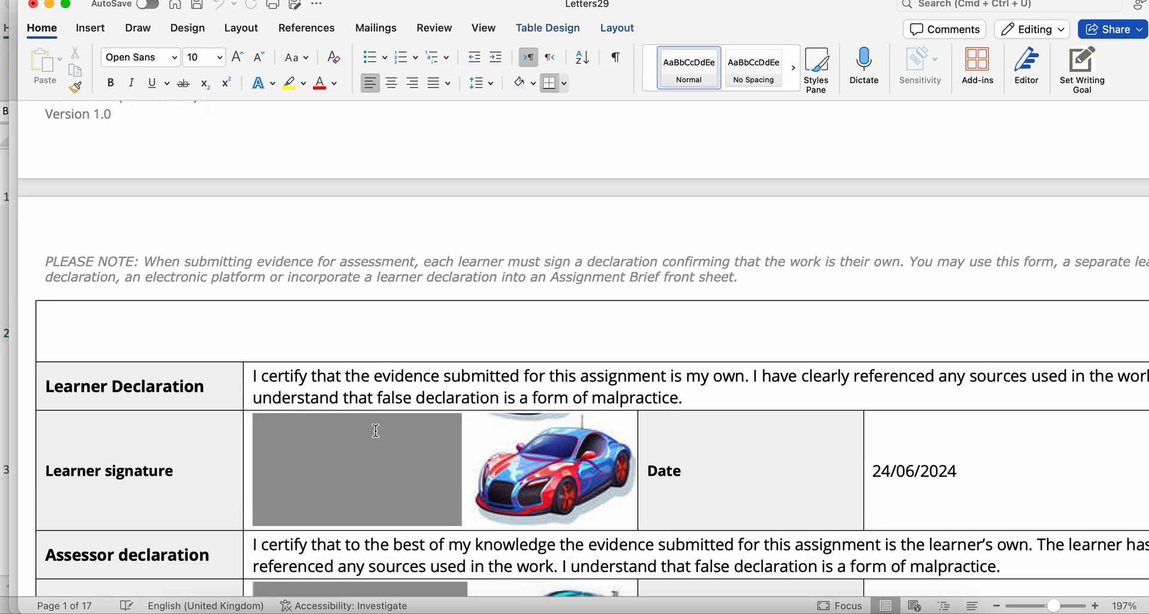
scroll(376, 431, down, 4)
scroll(376, 430, left, 1)
scroll(383, 428, down, 5)
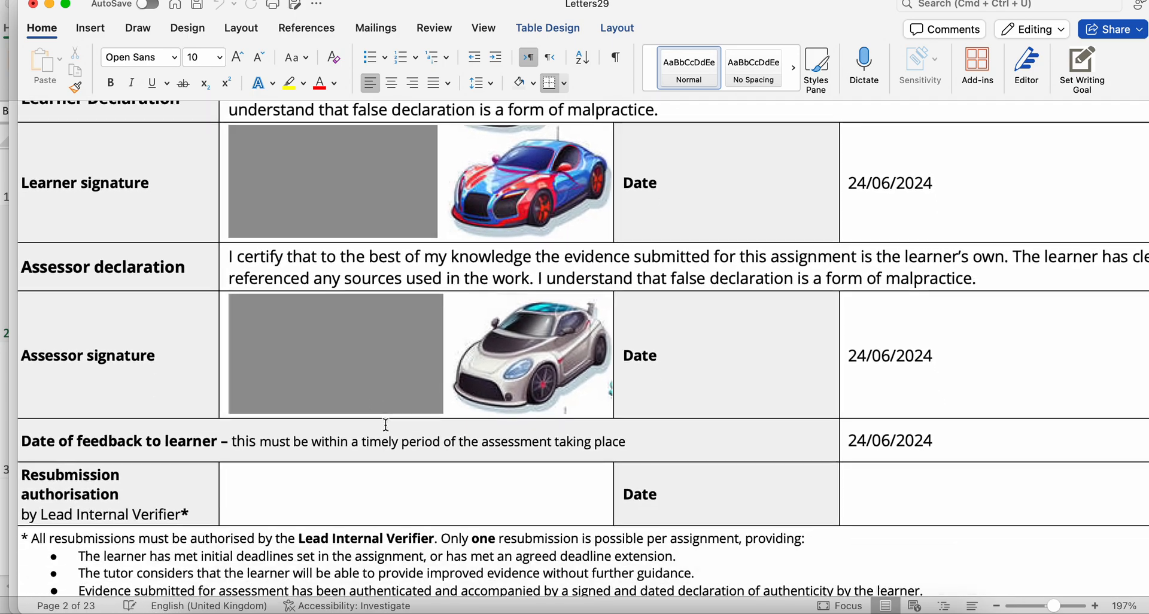
- Examine Learner 2's details, targeted criteria and signature section in the merged document
scroll(386, 425, down, 12)
scroll(386, 424, up, 1)
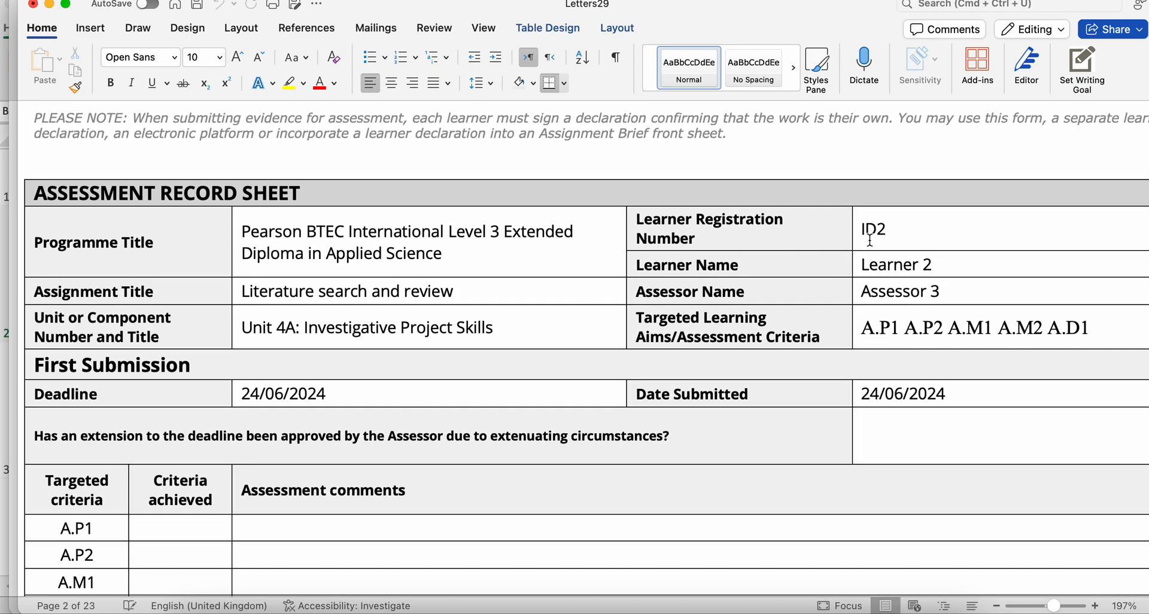
scroll(837, 238, down, 3)
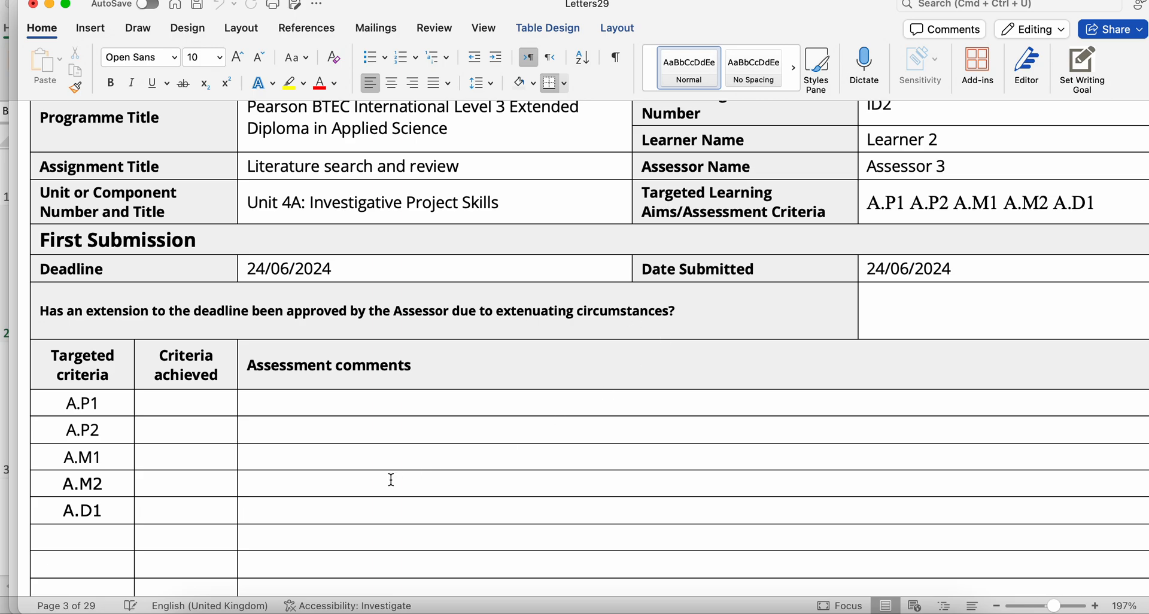
scroll(391, 479, down, 3)
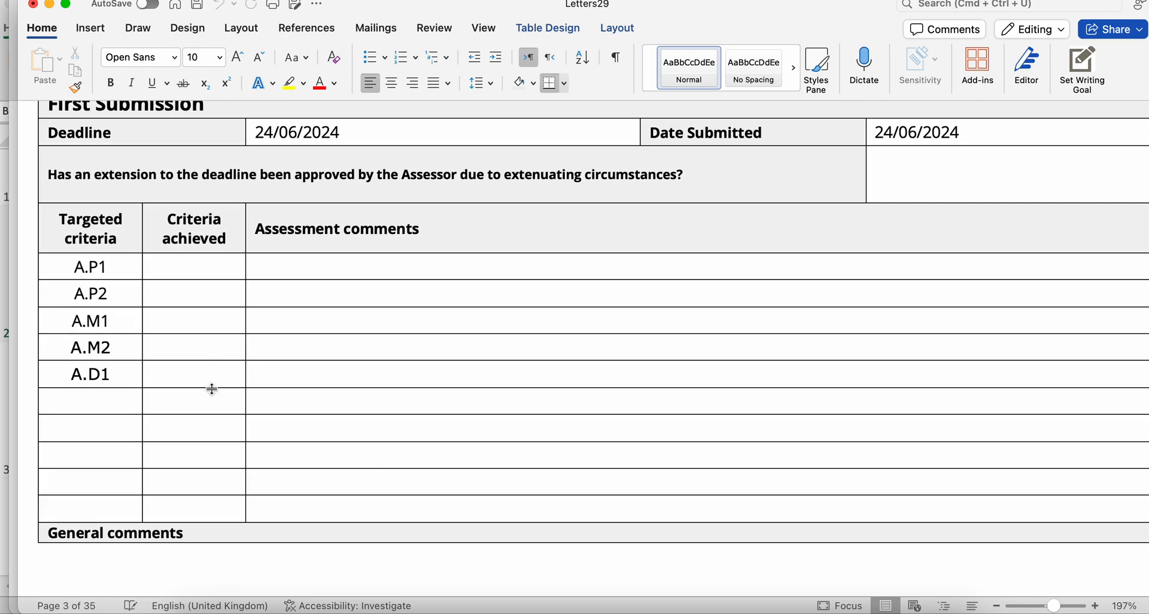
scroll(223, 389, down, 15)
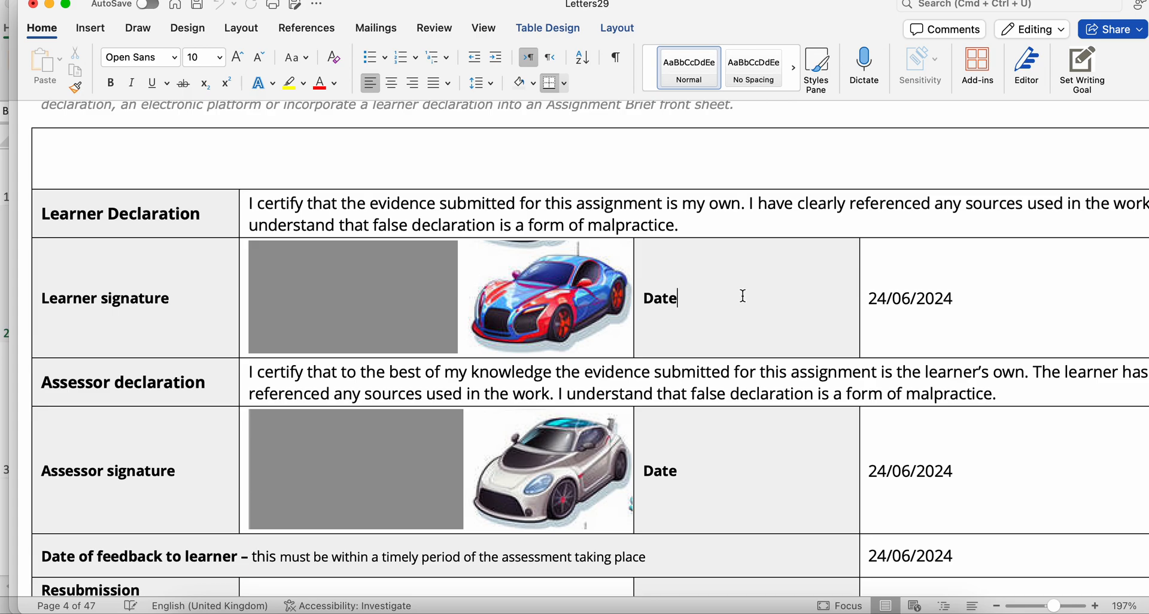
- Update all fields in the entire merged document, allowing them to share data with external files, and clear the selection
key(super+a)
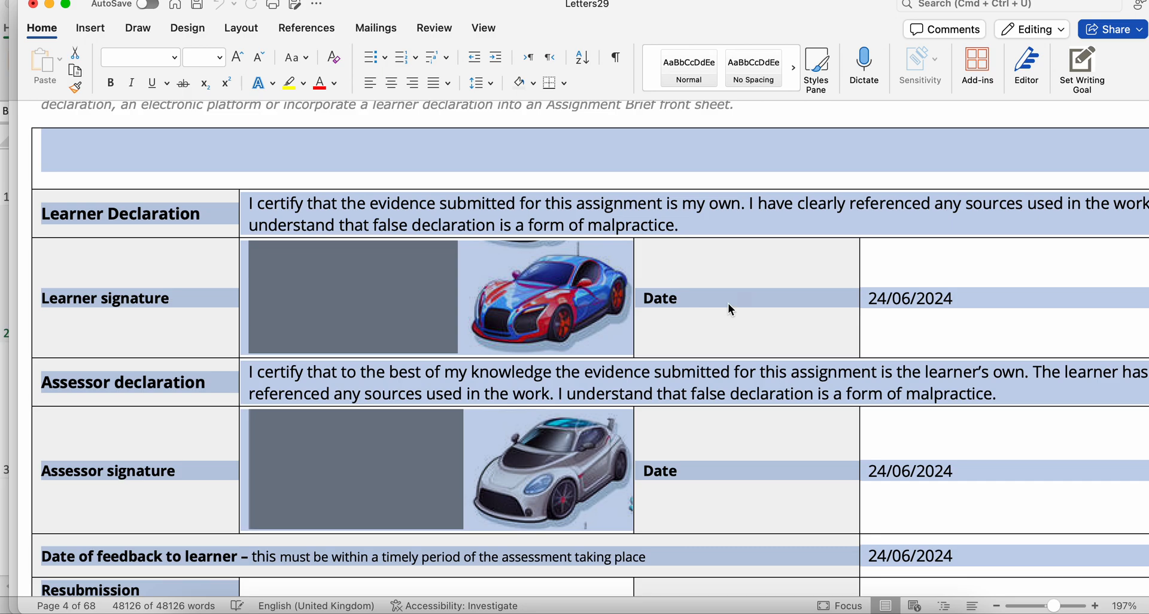
key(F9)
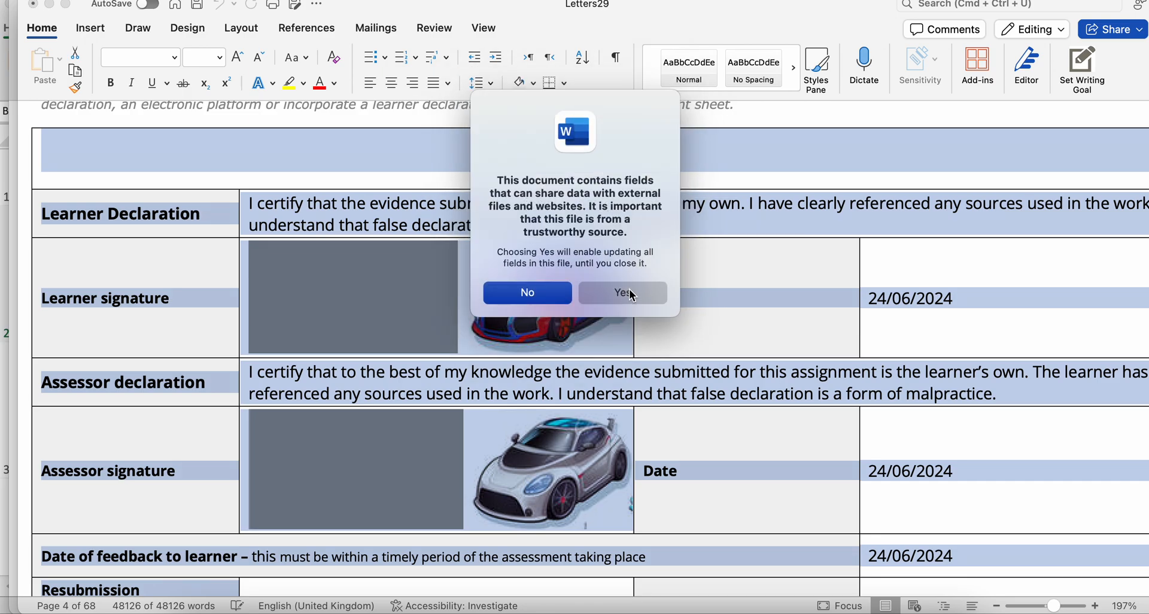
click(625, 292)
click(692, 284)
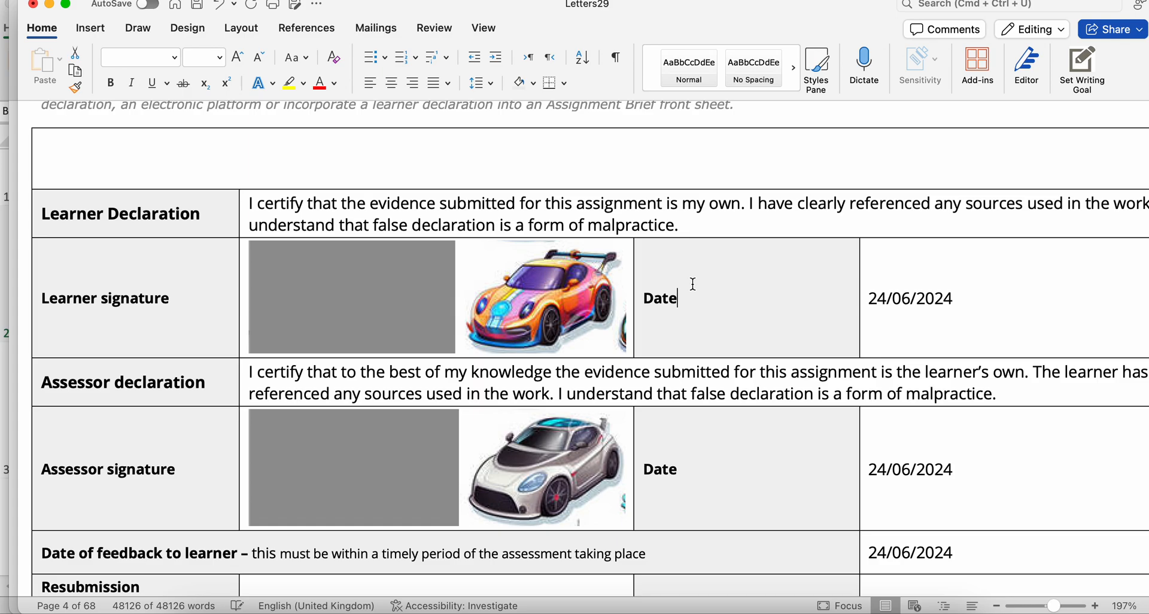
- Review Learner 3's record details and the learner and assessor signatures in the merged document
scroll(692, 313, down, 10)
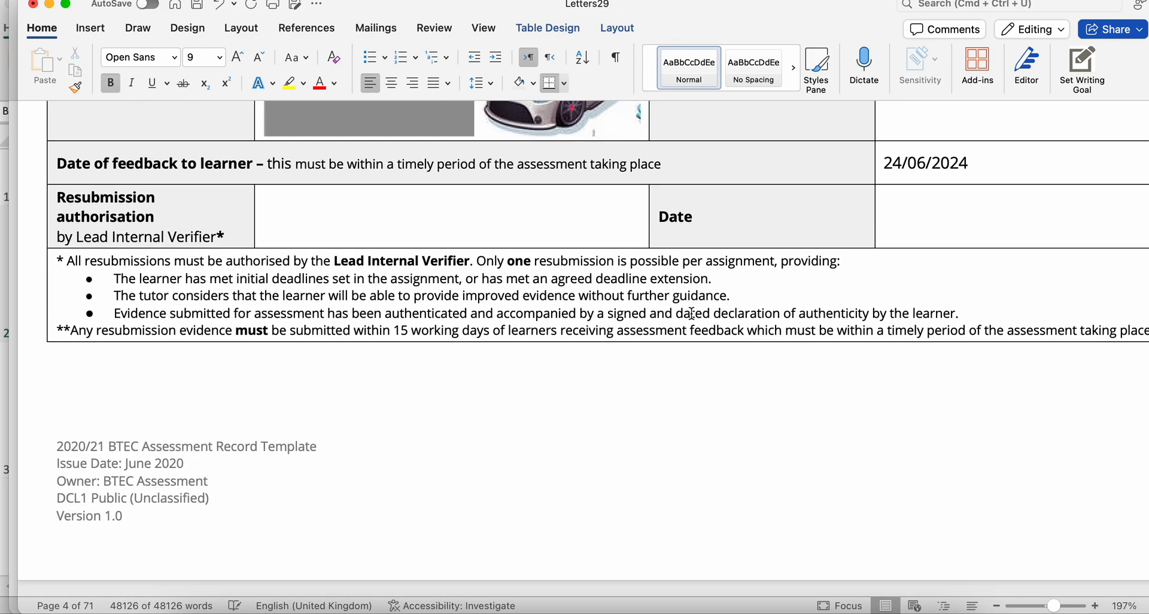
scroll(691, 313, down, 15)
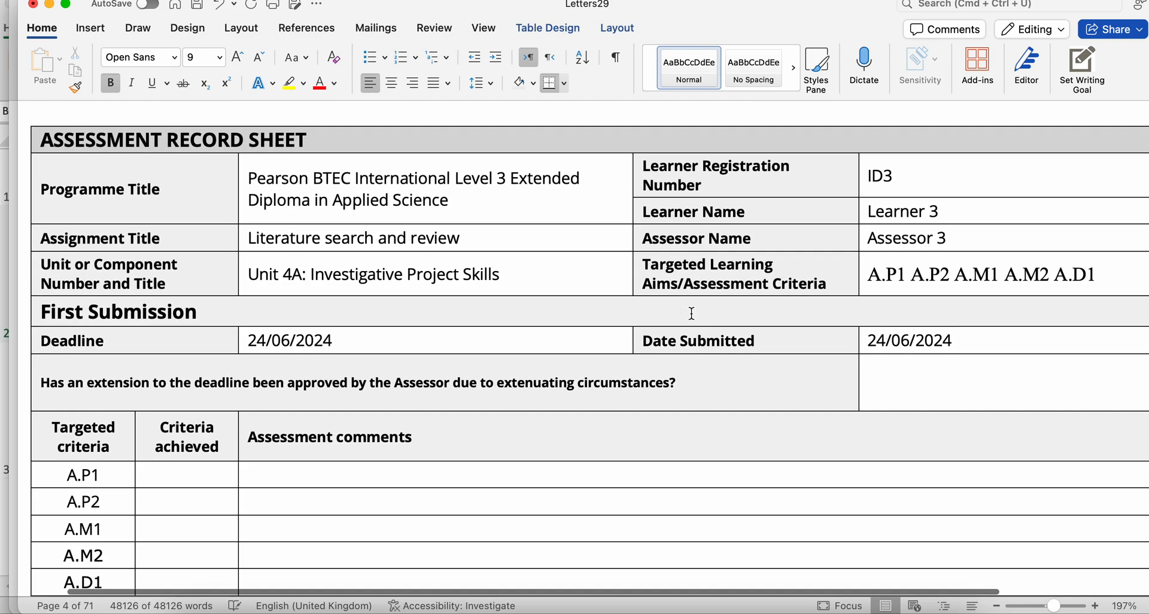
scroll(692, 313, up, 1)
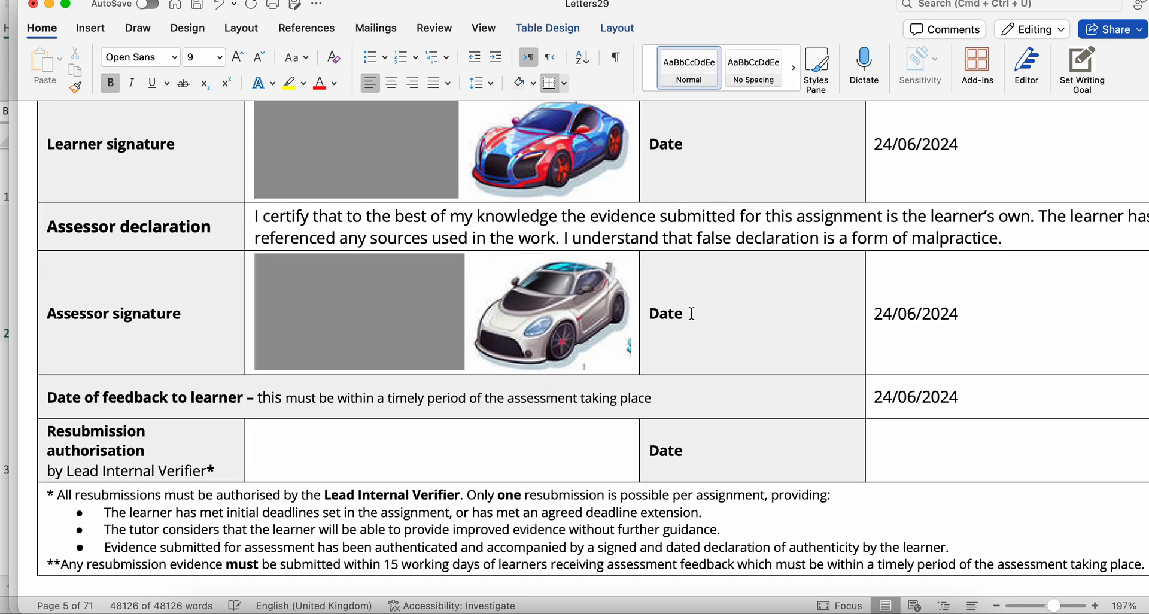
scroll(691, 312, up, 5)
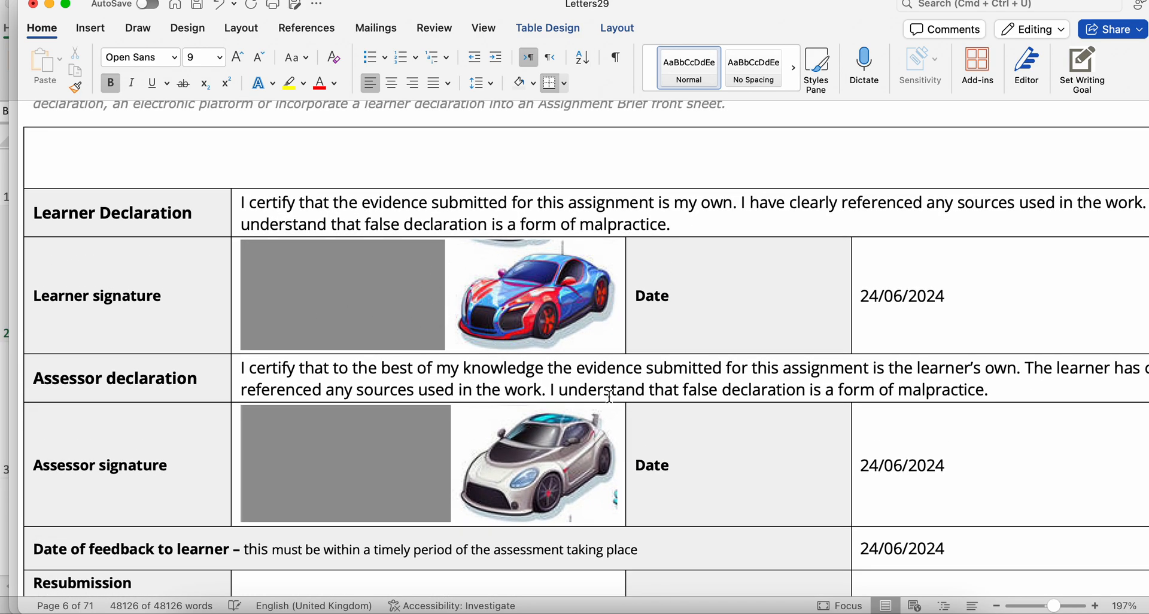
scroll(730, 326, up, 10)
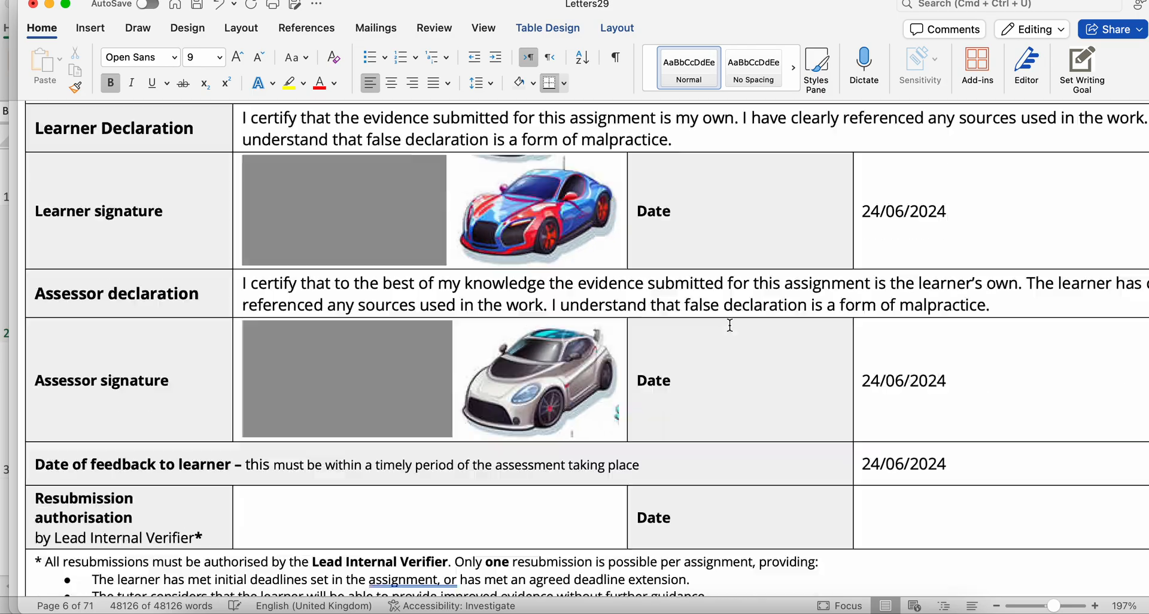
scroll(729, 330, up, 20)
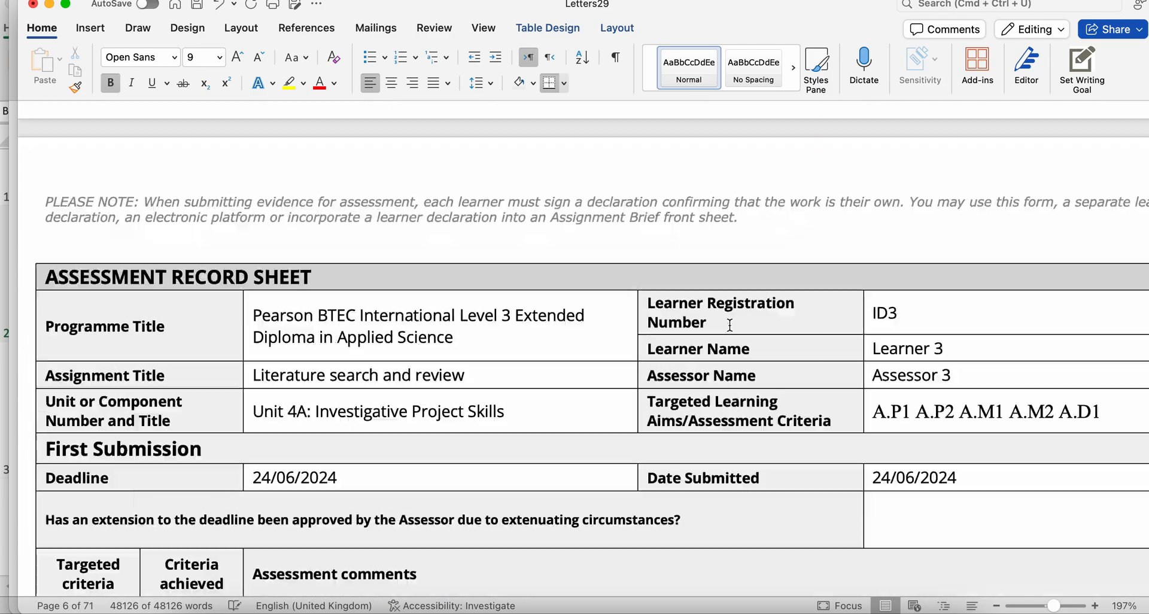
- Return to the first learner's merged sheet and inspect its targeted criteria rows and signature pictures
scroll(728, 325, up, 20)
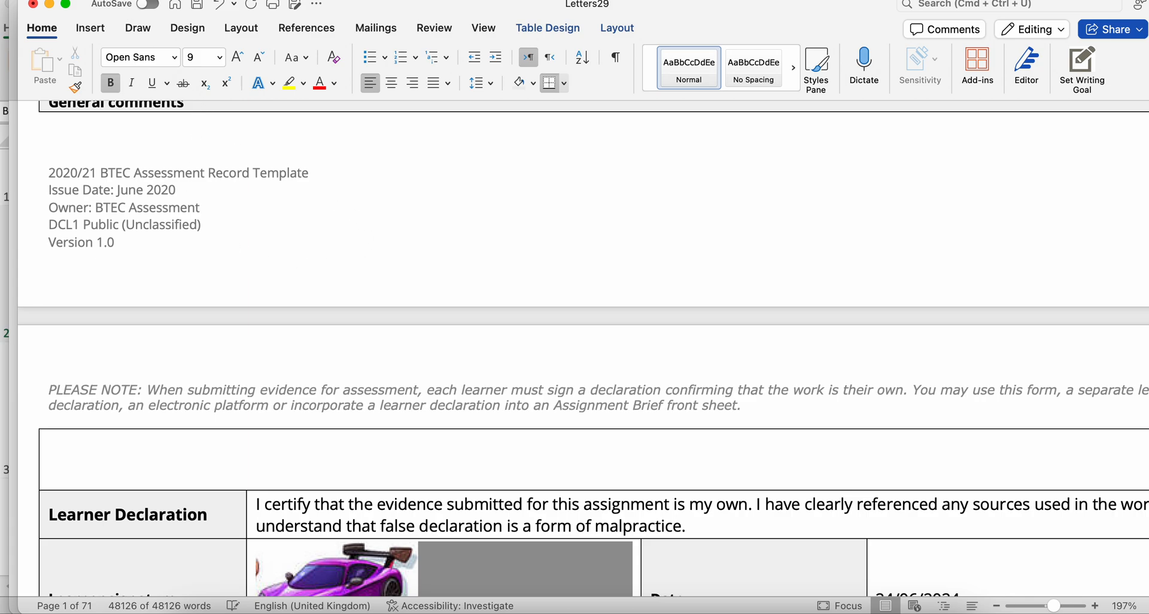
click(88, 0)
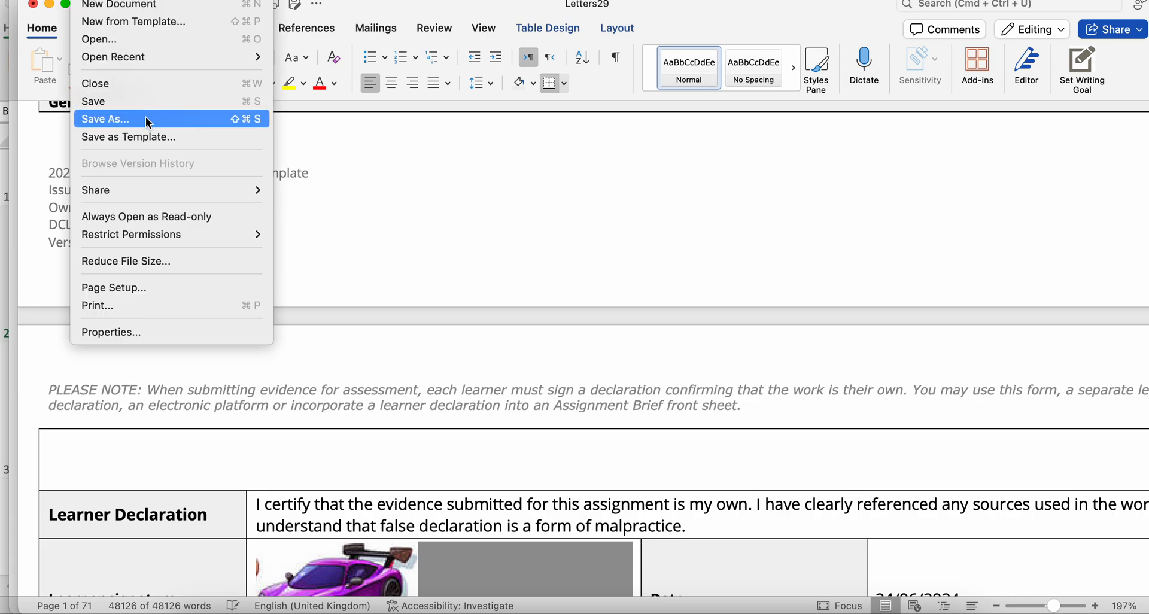
click(400, 198)
scroll(400, 199, down, 10)
scroll(400, 199, up, 6)
scroll(399, 198, down, 5)
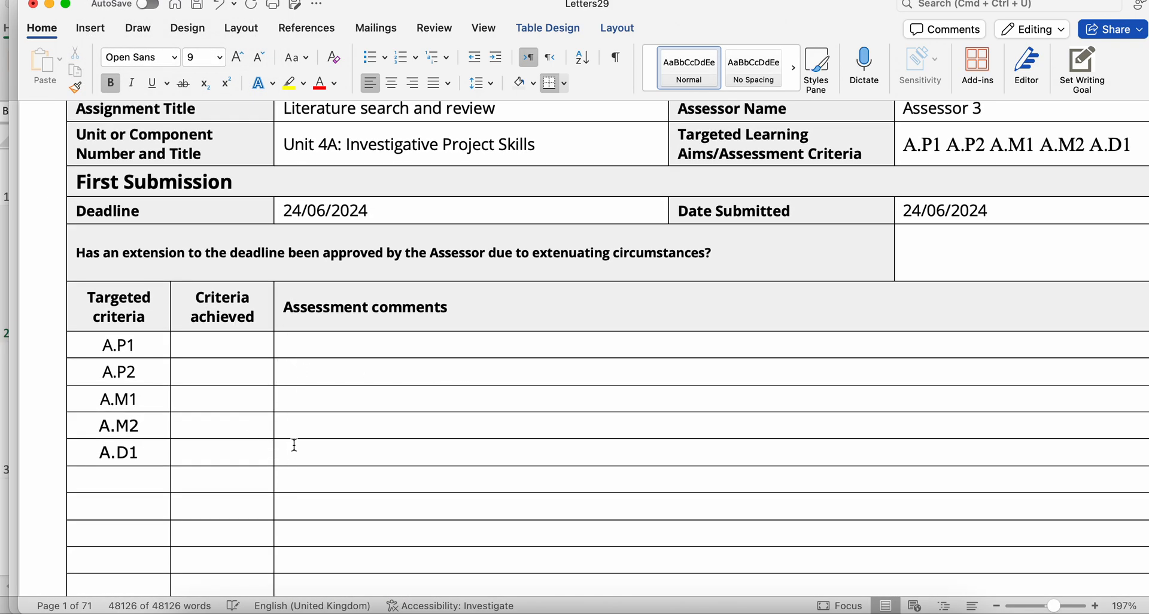
scroll(294, 445, down, 15)
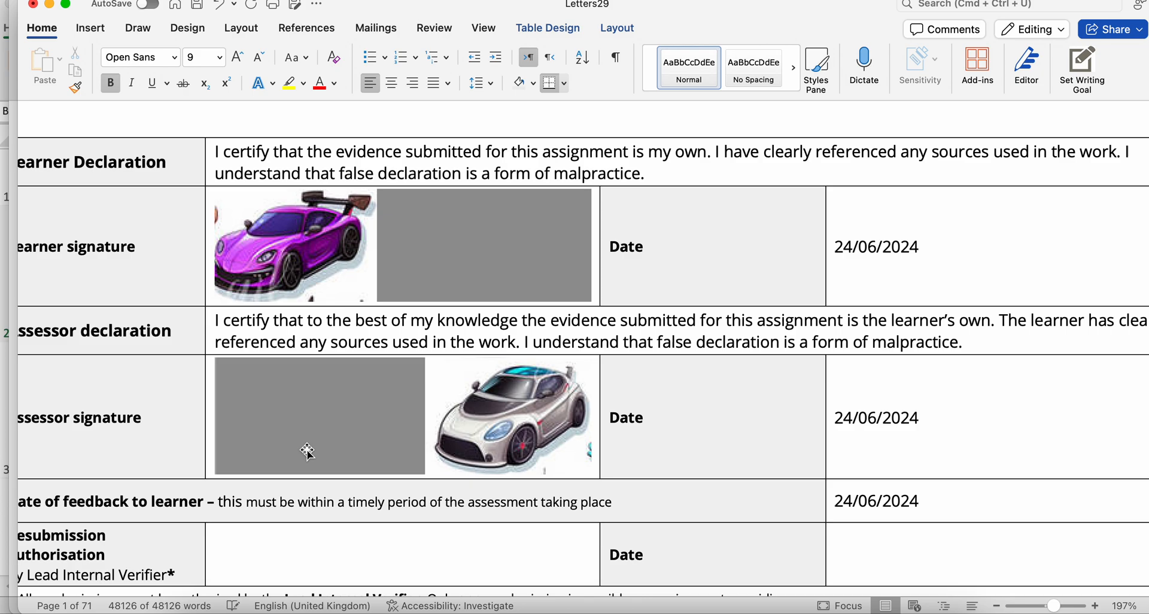
click(321, 220)
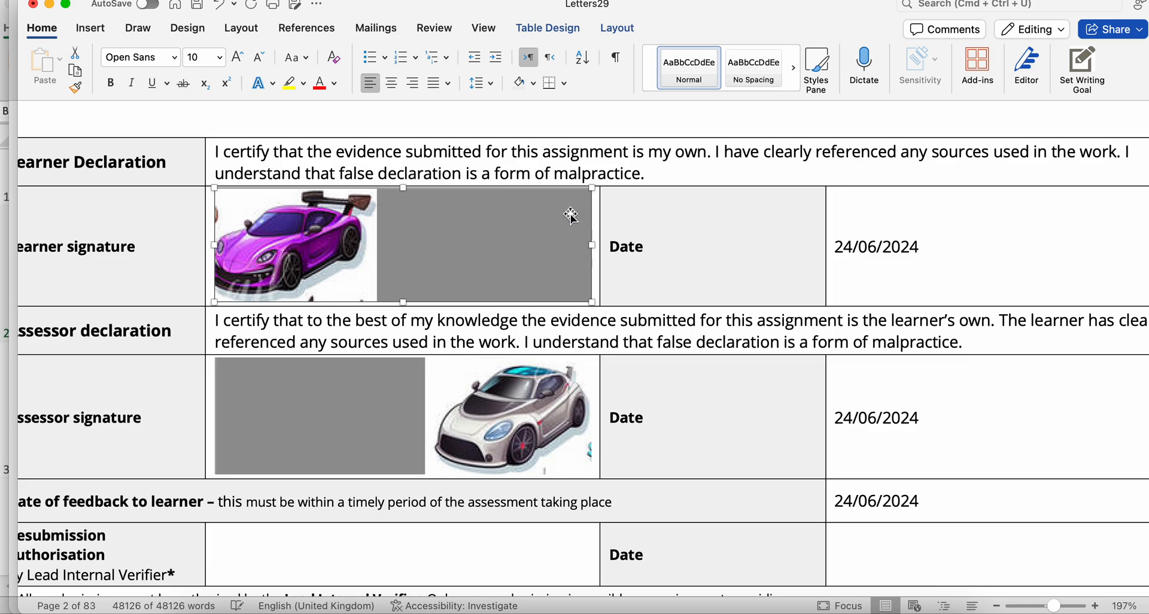
click(650, 223)
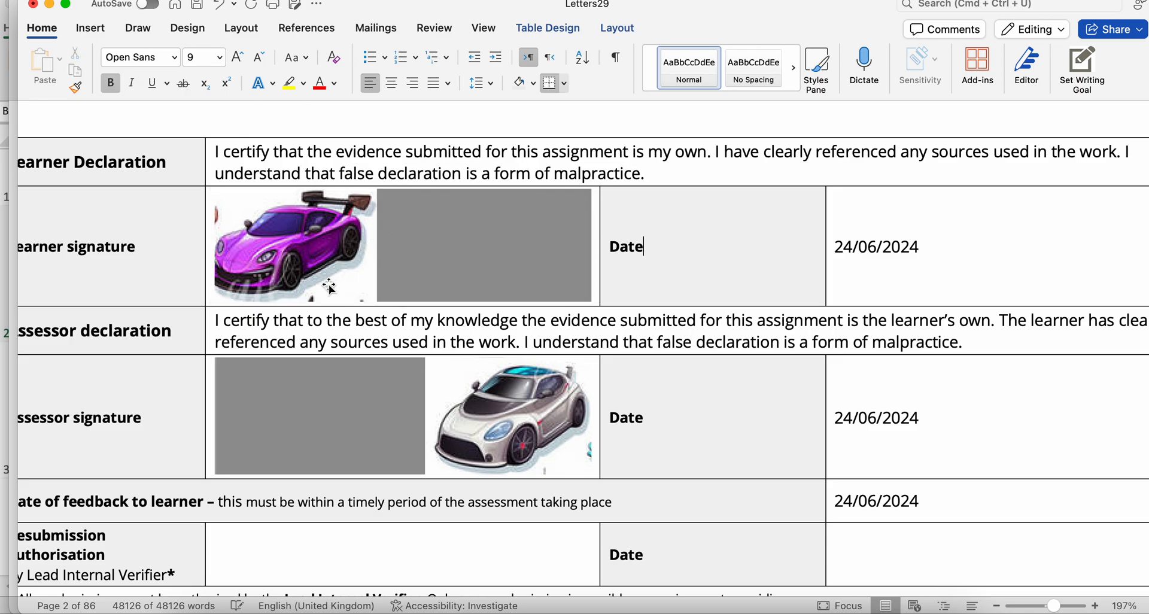
- Recheck the first learner's criteria achieved and assessment comments area, then the learner signature picture on the second page
scroll(328, 282, up, 10)
click(202, 173)
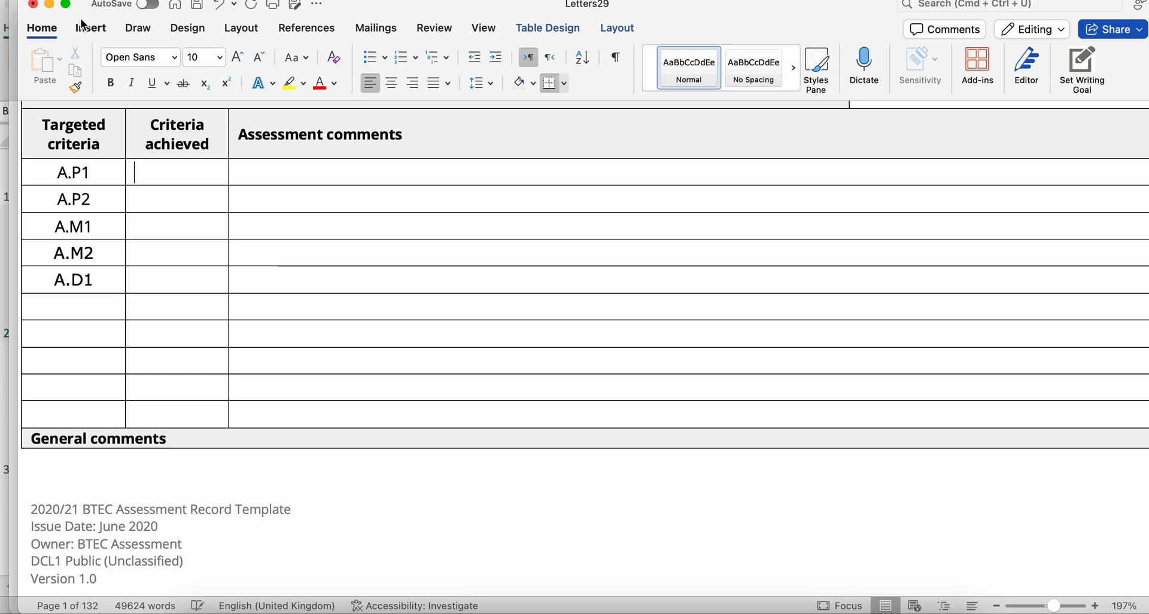
scroll(213, 277, down, 10)
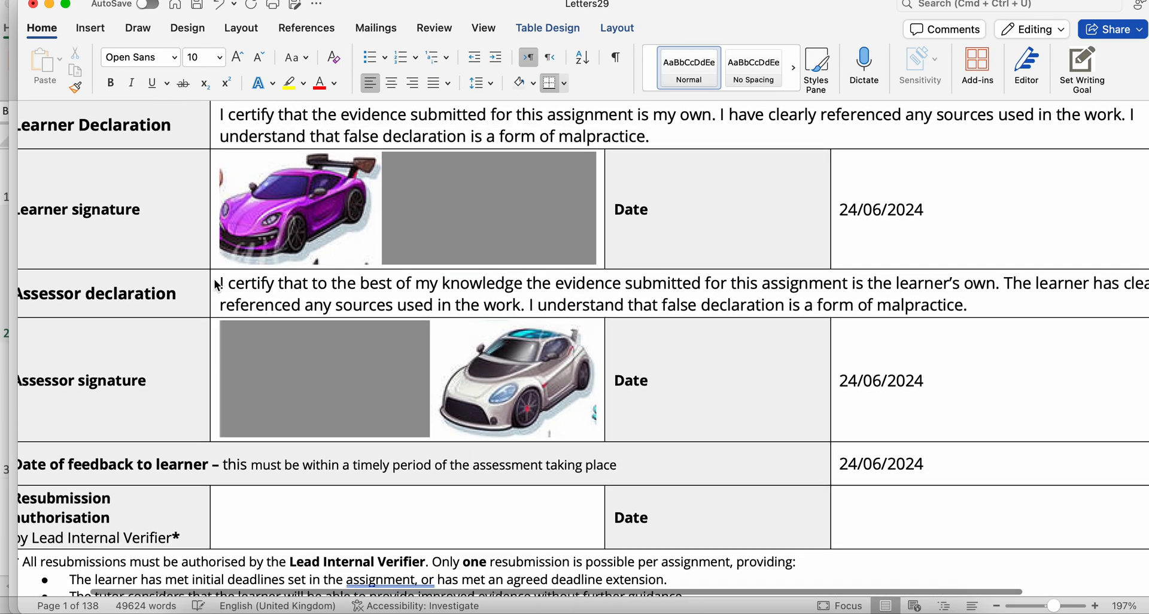
click(298, 260)
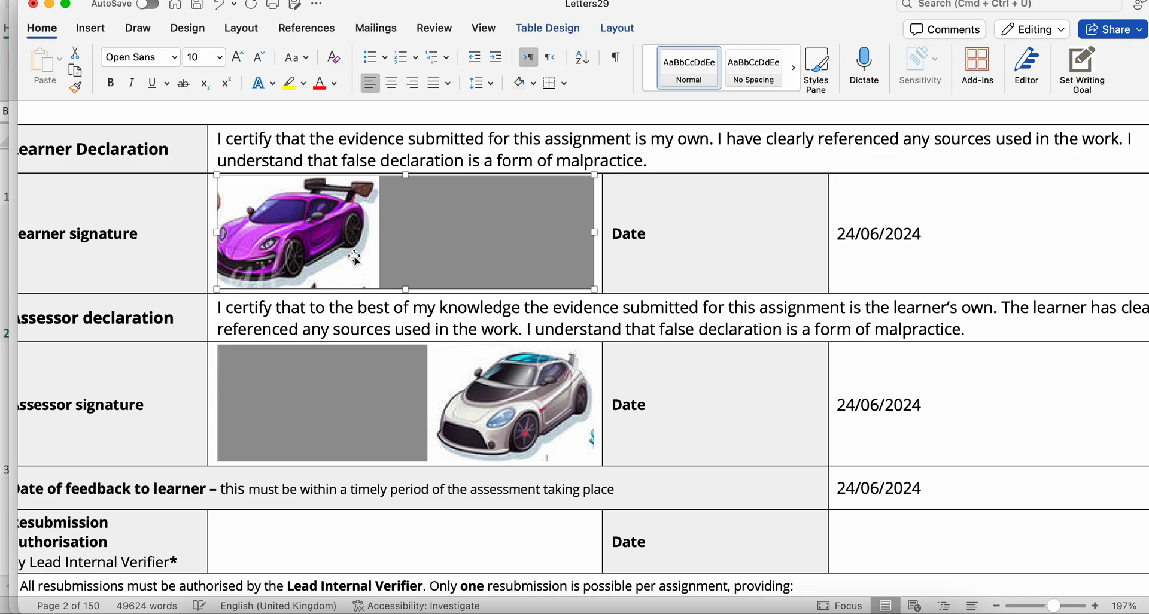
click(652, 231)
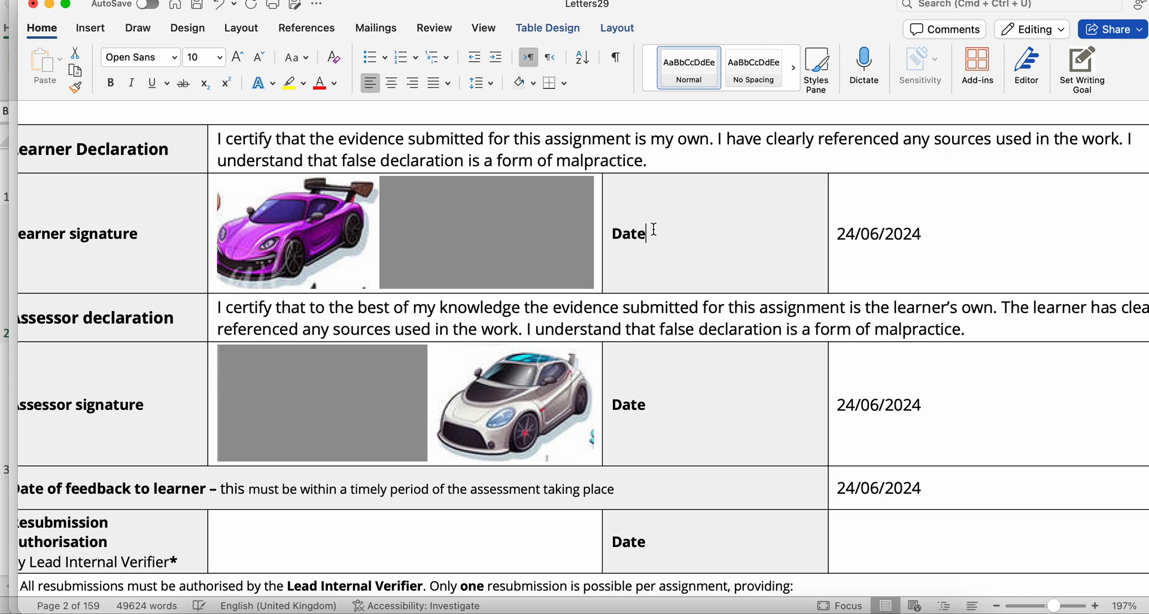
click(468, 224)
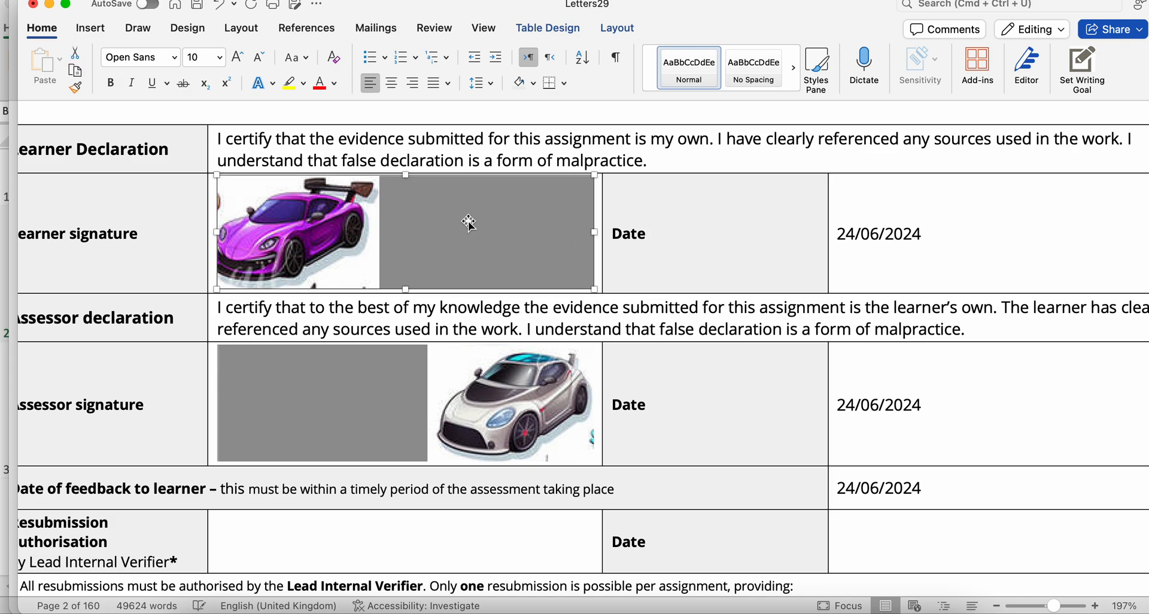
click(698, 223)
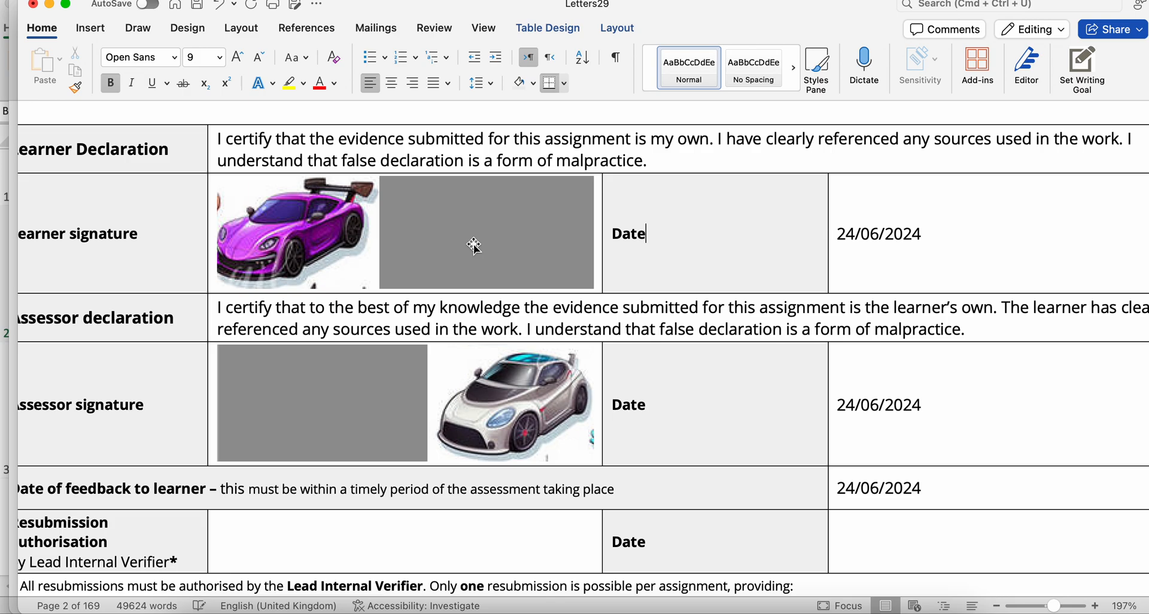
click(88, 0)
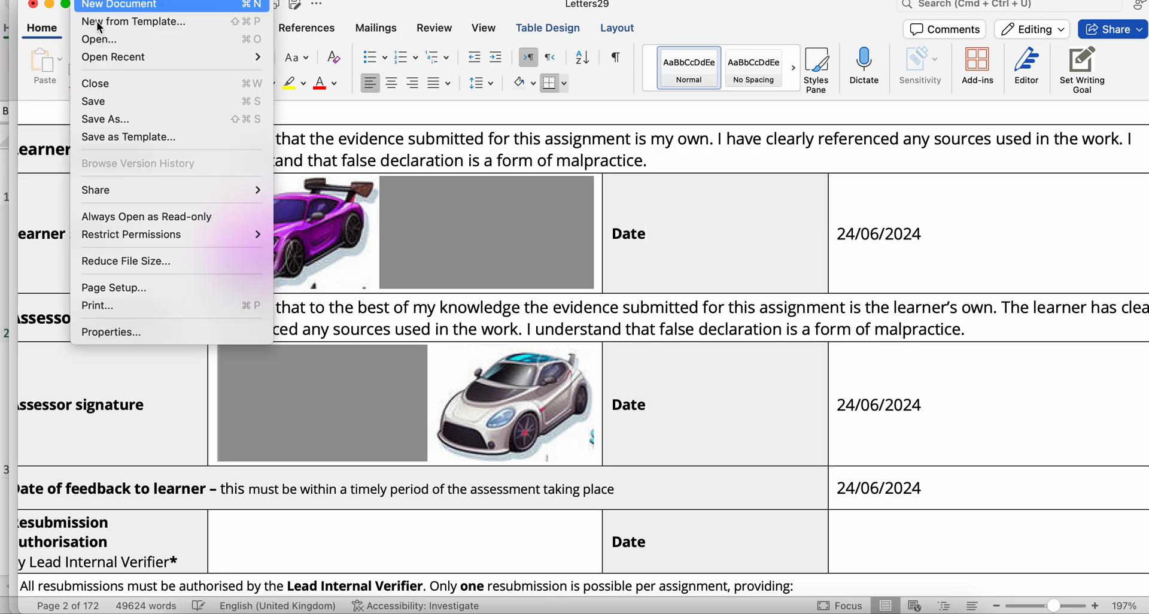
click(175, 116)
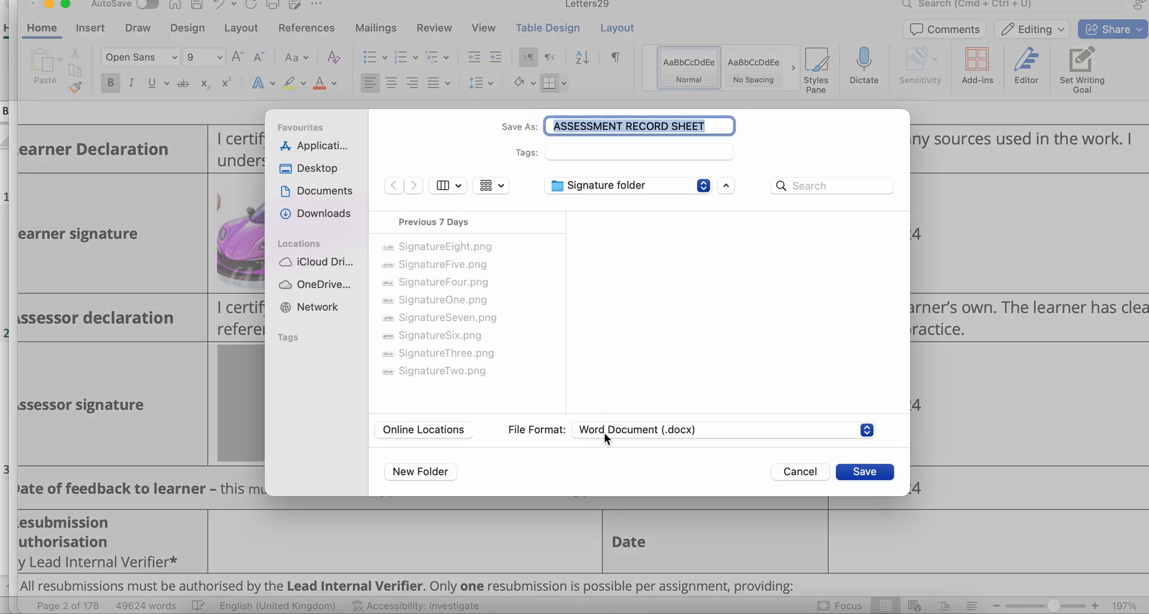
click(634, 429)
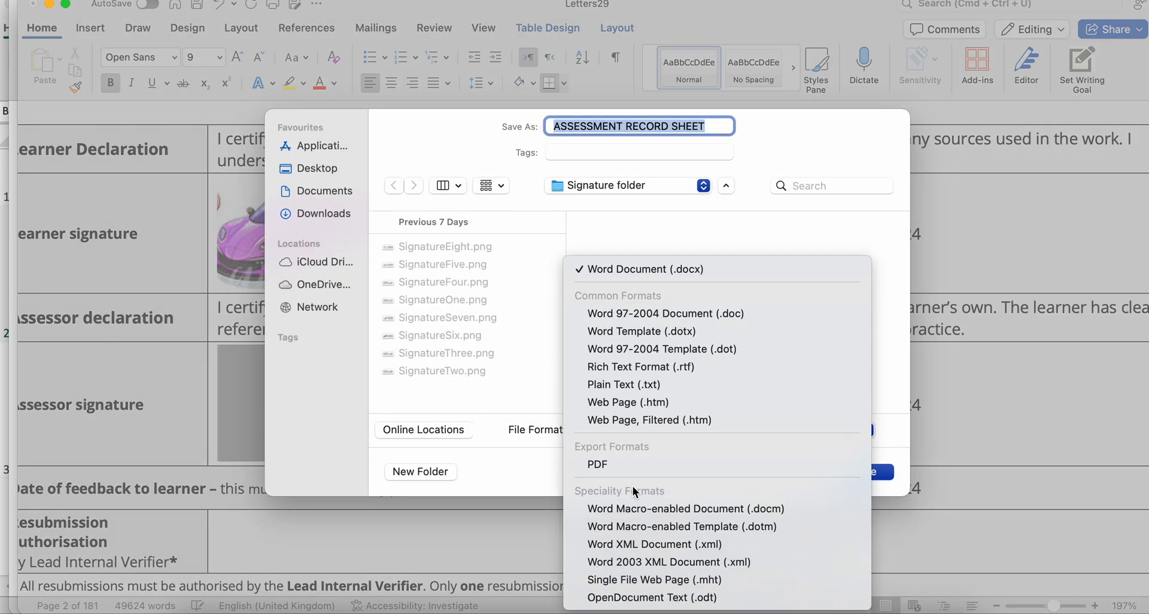
click(637, 464)
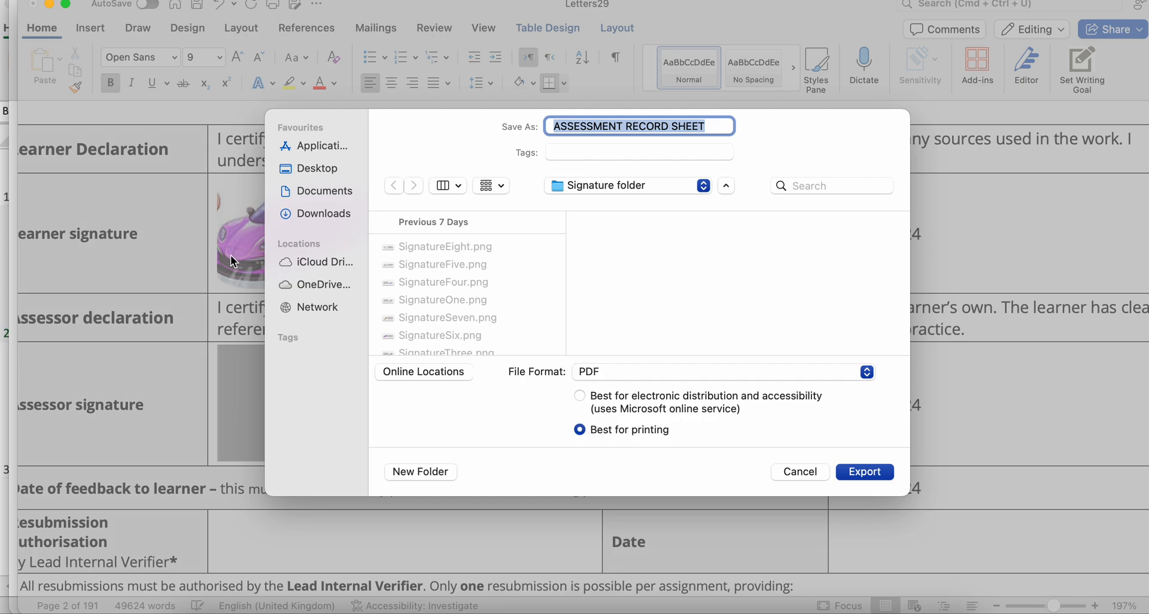
key(Escape)
- Close the merged letters document and the Assessment record sheet MASTER without saving either one
scroll(401, 224, up, 5)
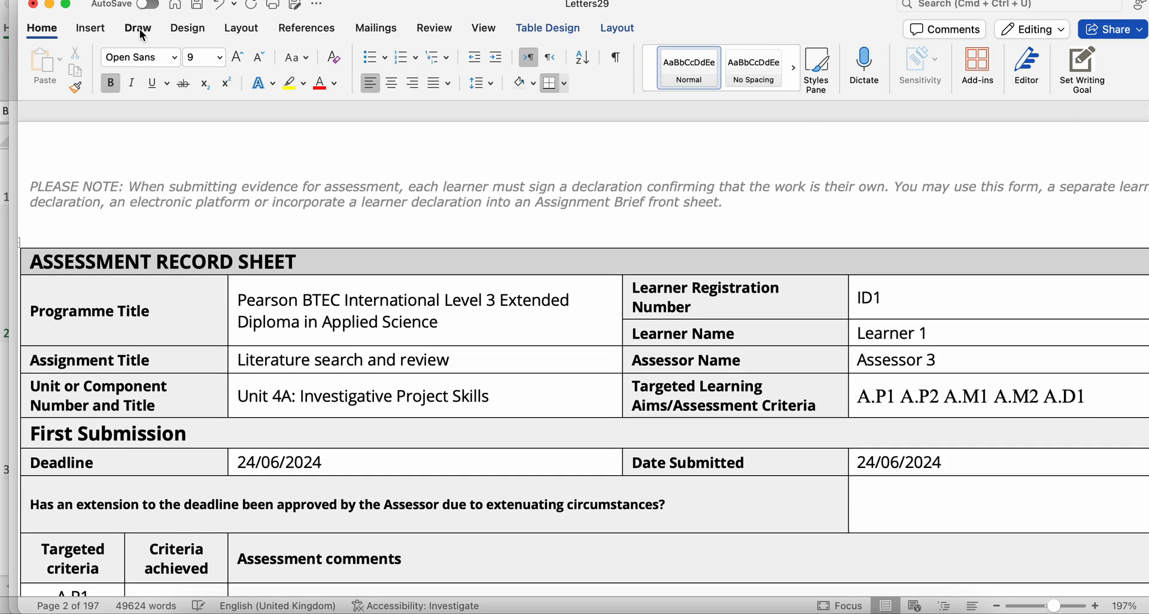
click(34, 5)
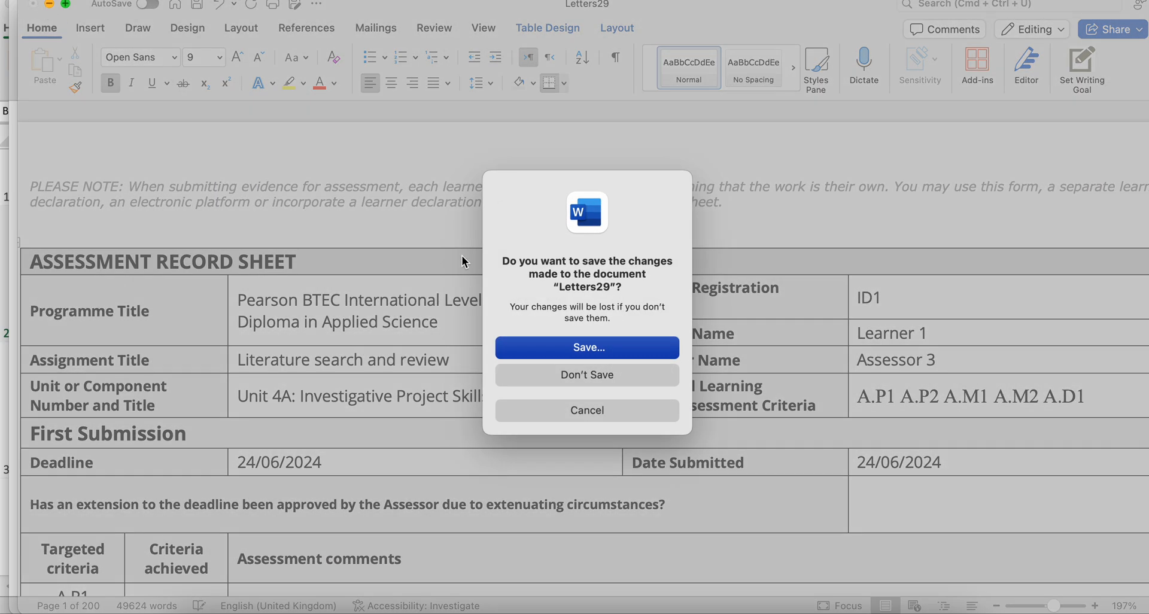
click(535, 371)
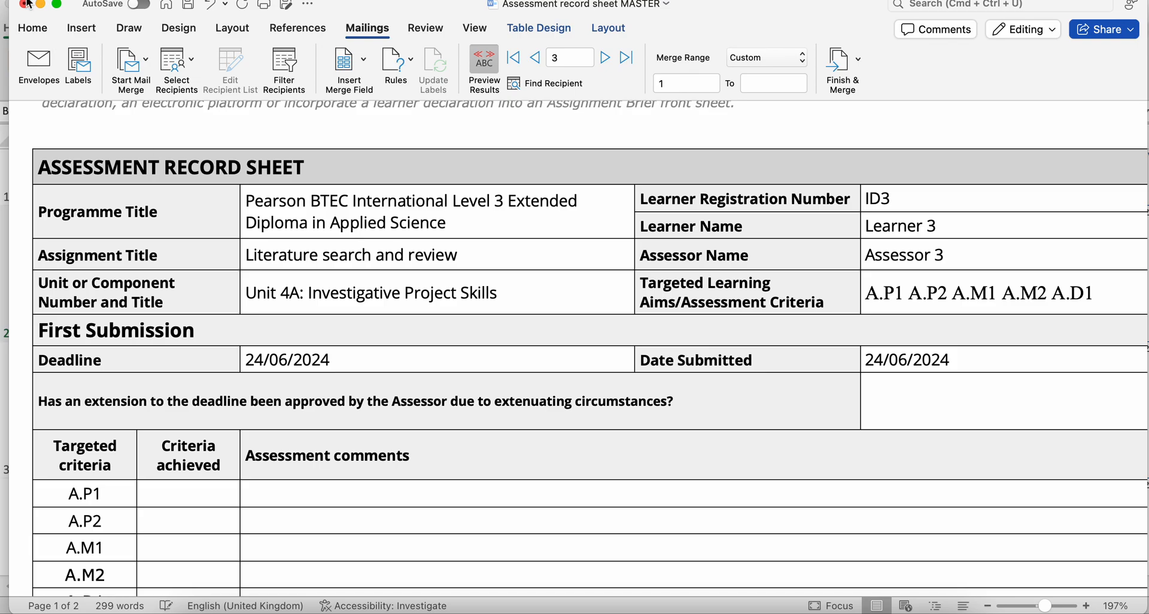
click(24, 5)
click(547, 375)
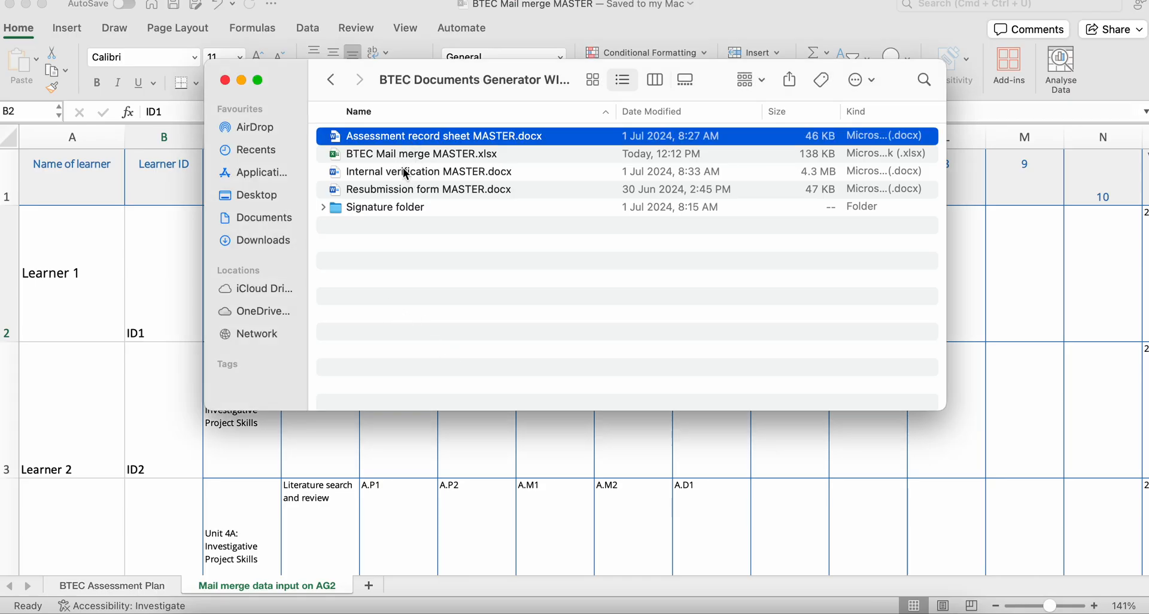
- Open Internal verification MASTER.docx from the folder, linking it to the entire Mail merge data input on AG2 worksheet
double_click(405, 174)
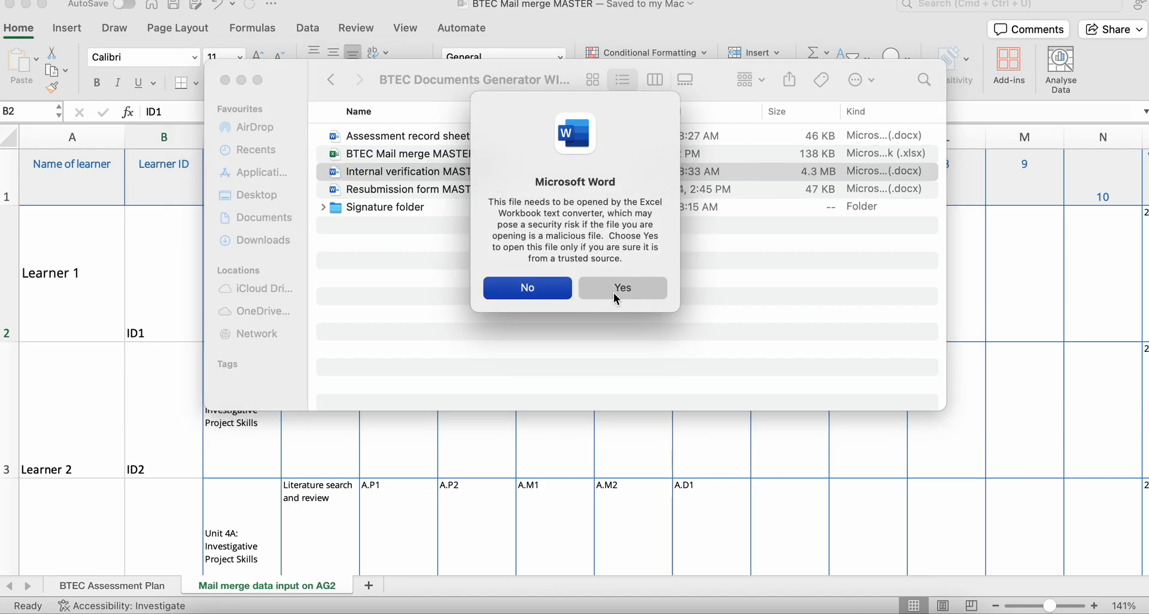
click(613, 289)
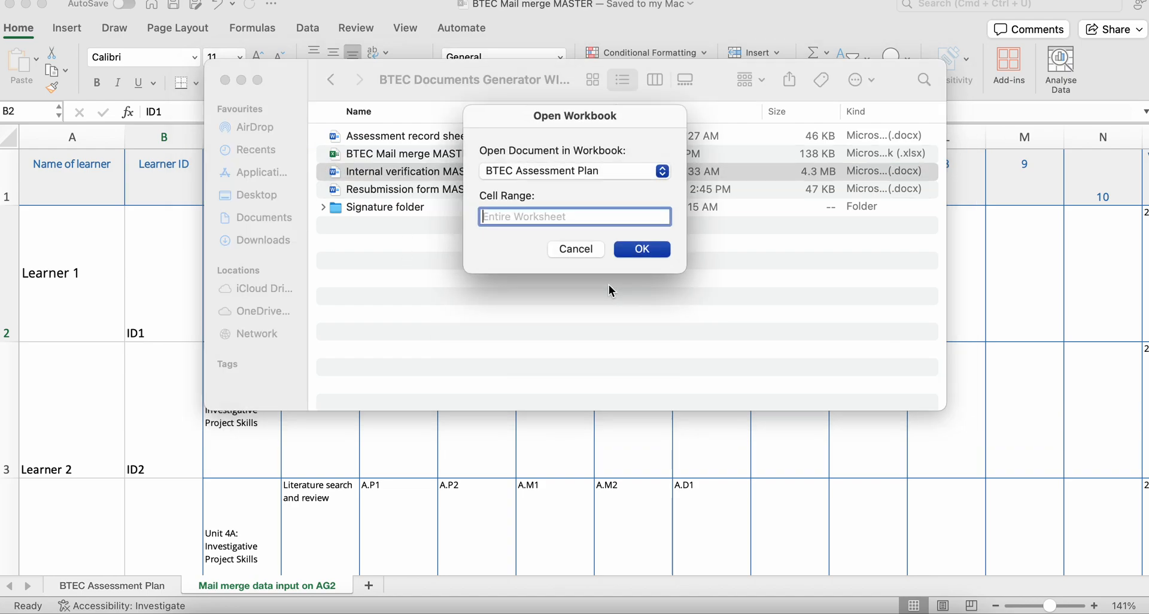
click(588, 175)
click(588, 192)
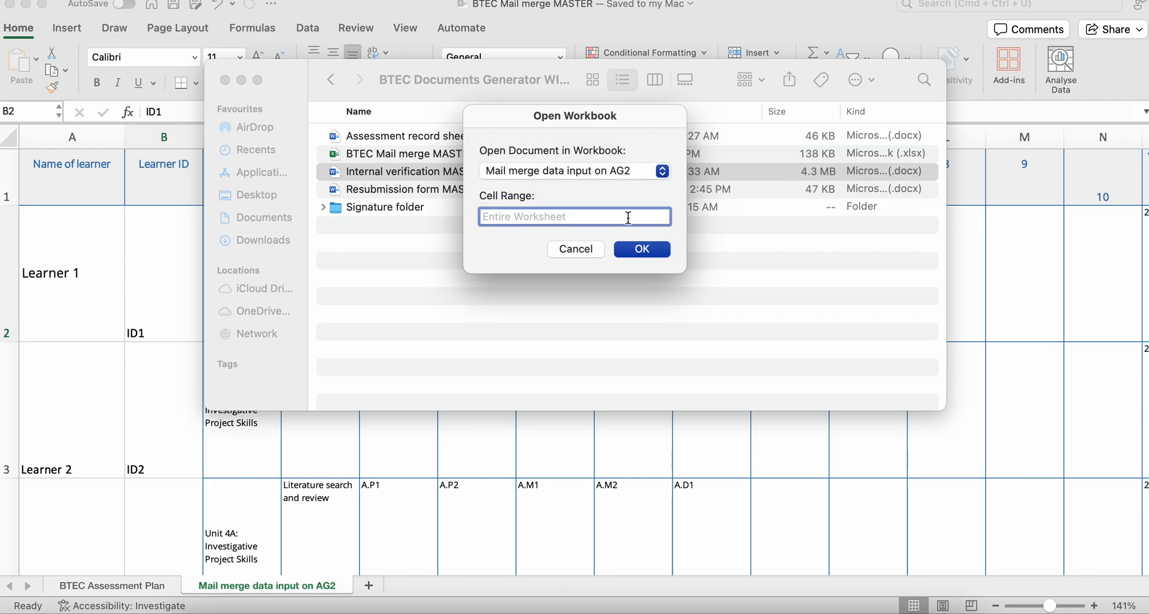
click(639, 249)
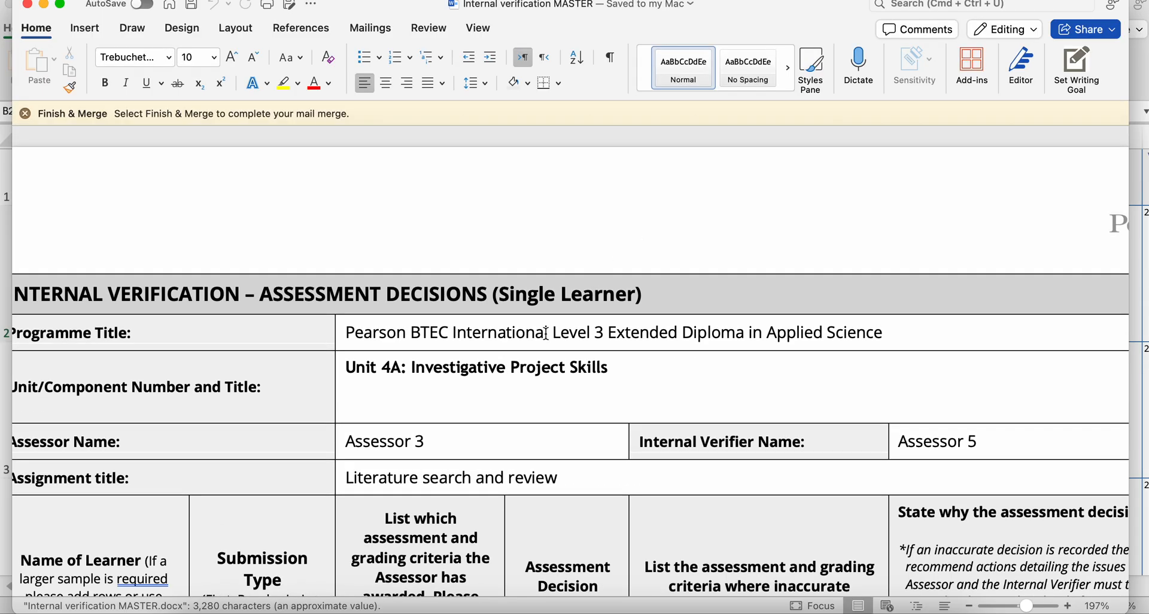
- Inspect the merge field placeholders in the internal verification form by switching the results preview off and back on
click(383, 29)
click(486, 68)
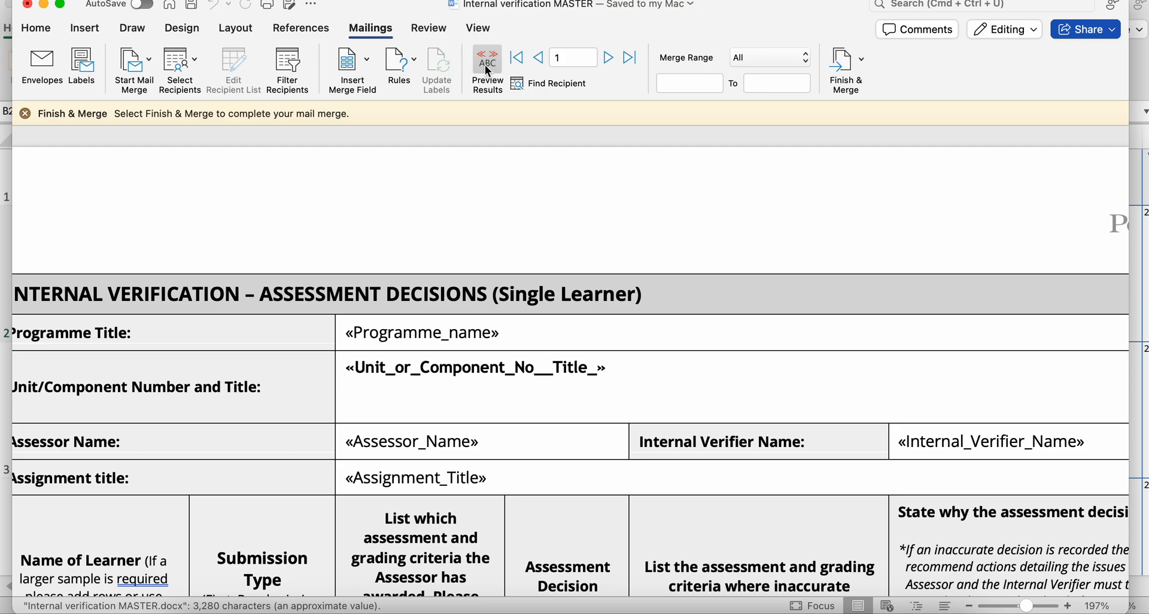
scroll(443, 339, down, 3)
scroll(444, 338, down, 6)
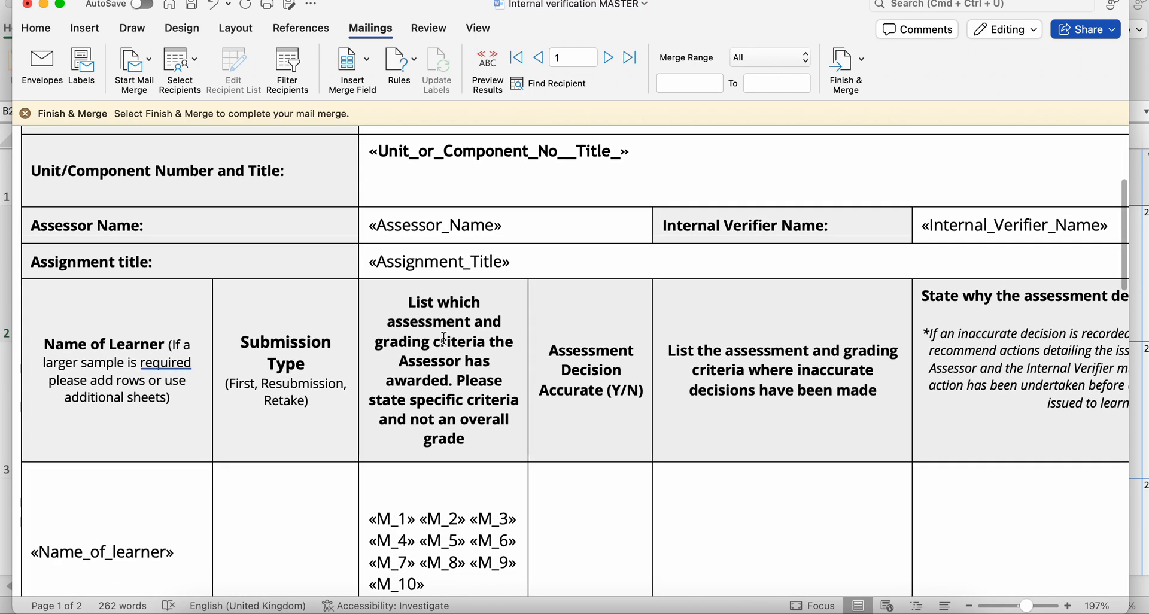
click(486, 66)
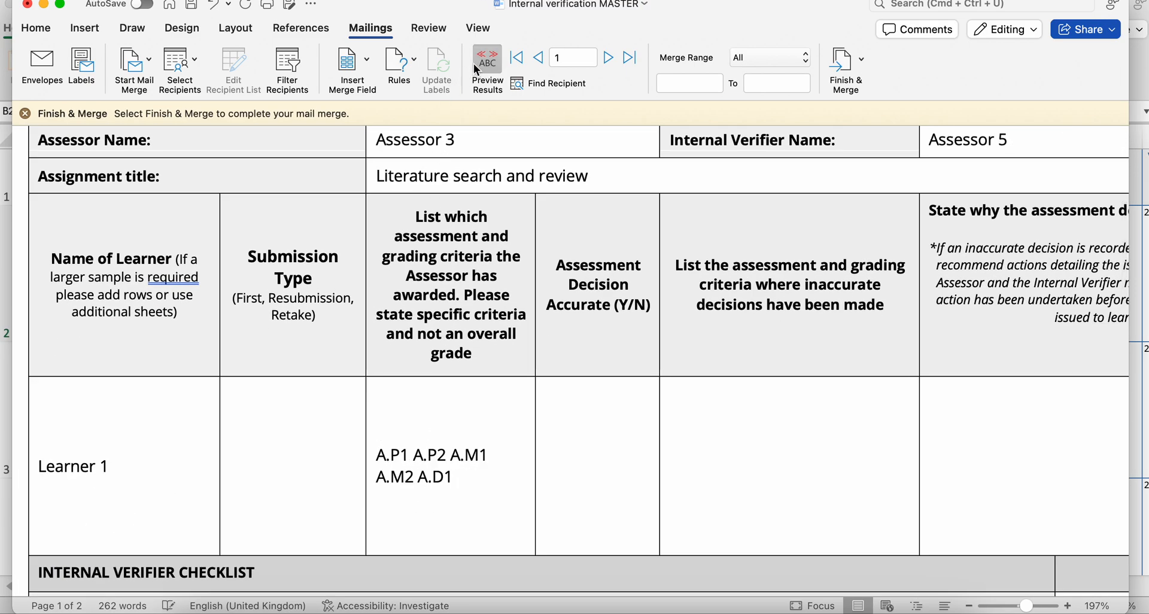
- Examine Learner 1's previewed internal verification details, focusing on the list of awarded assessment and grading criteria
scroll(412, 389, down, 3)
scroll(412, 390, up, 1)
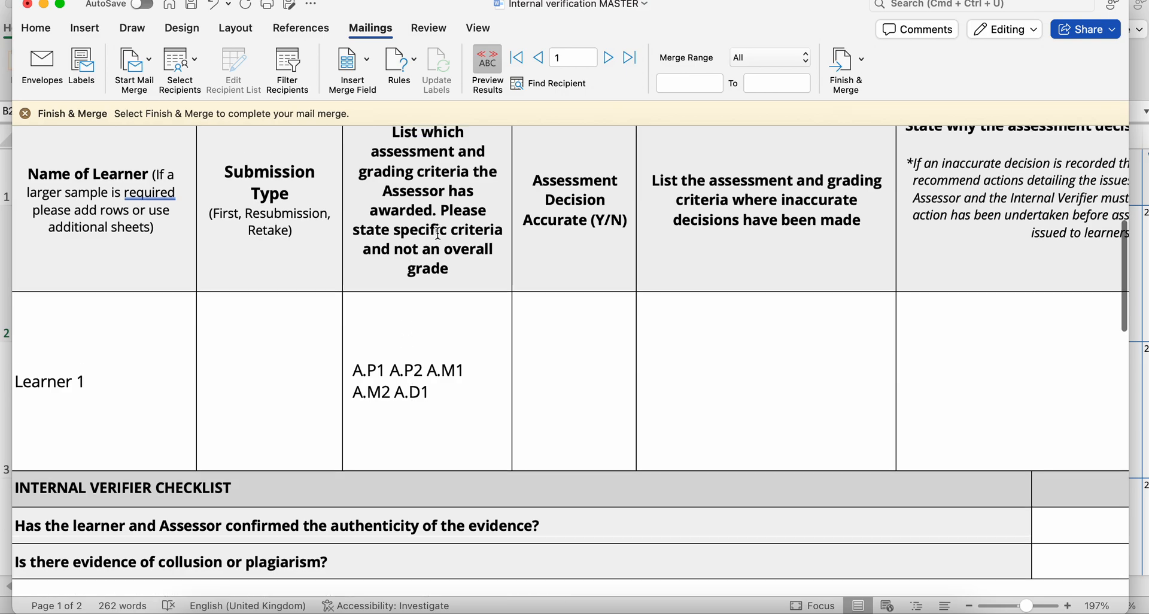
click(457, 396)
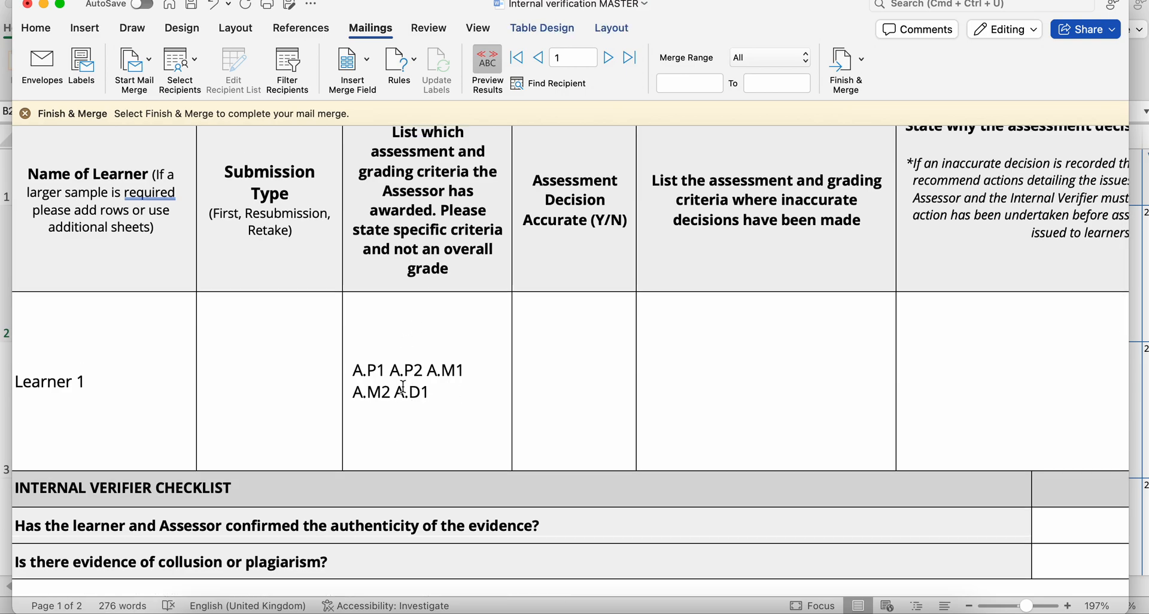
scroll(422, 412, left, 2)
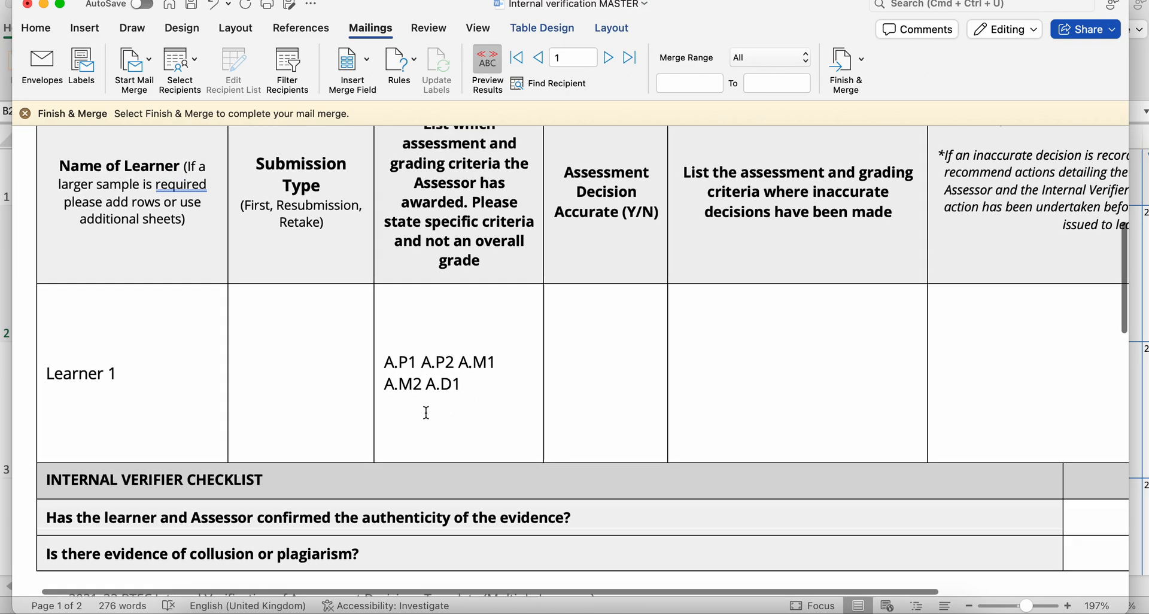
scroll(426, 412, up, 3)
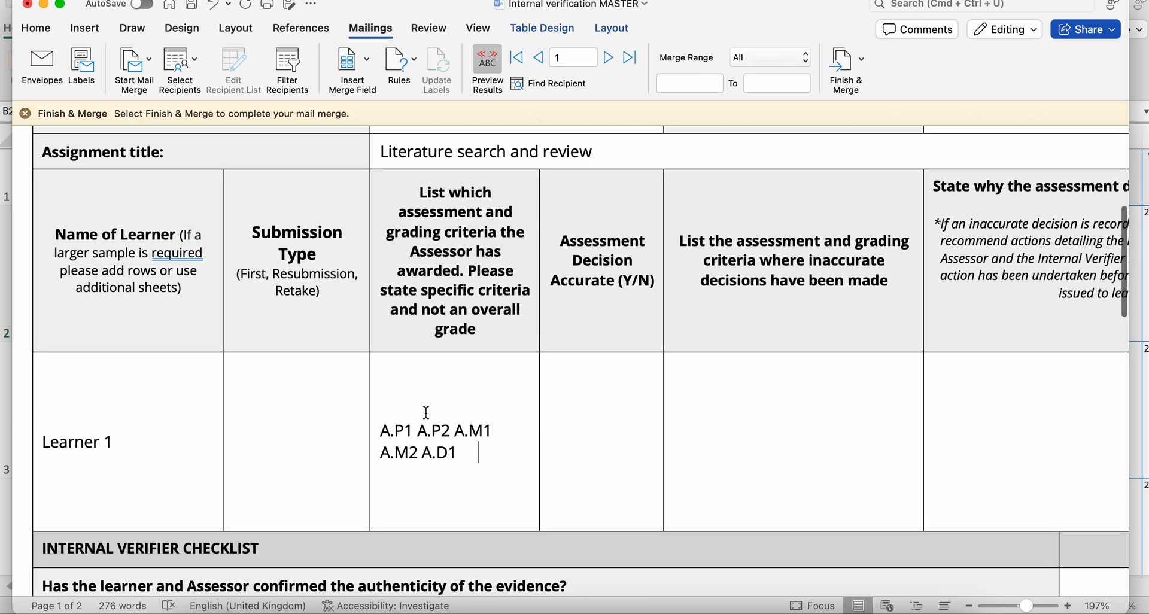
double_click(449, 455)
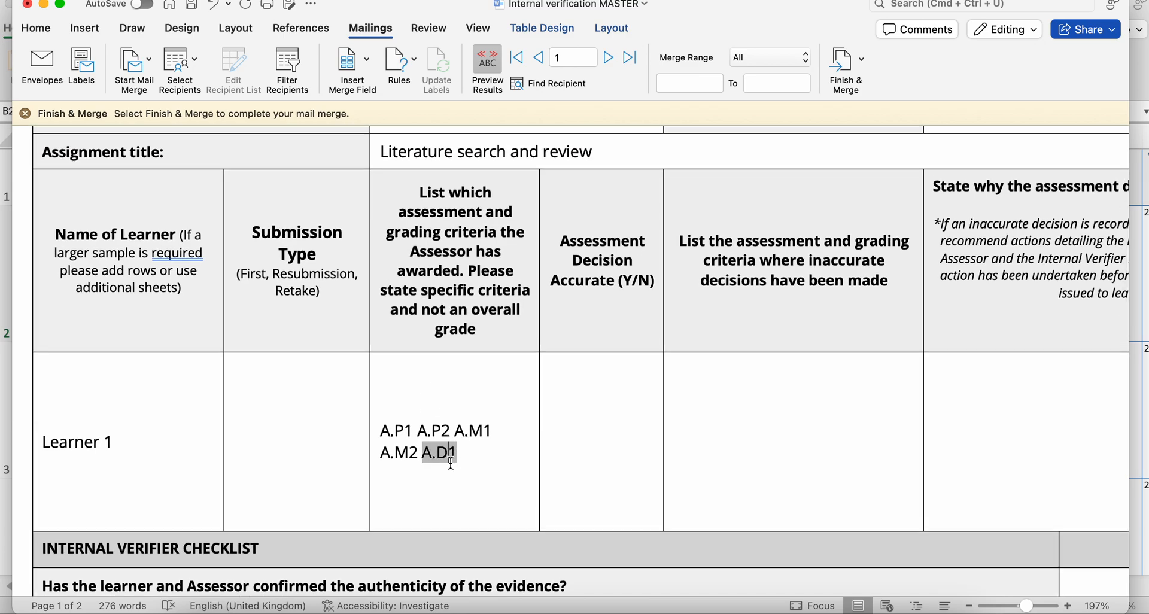
click(490, 464)
scroll(490, 464, down, 10)
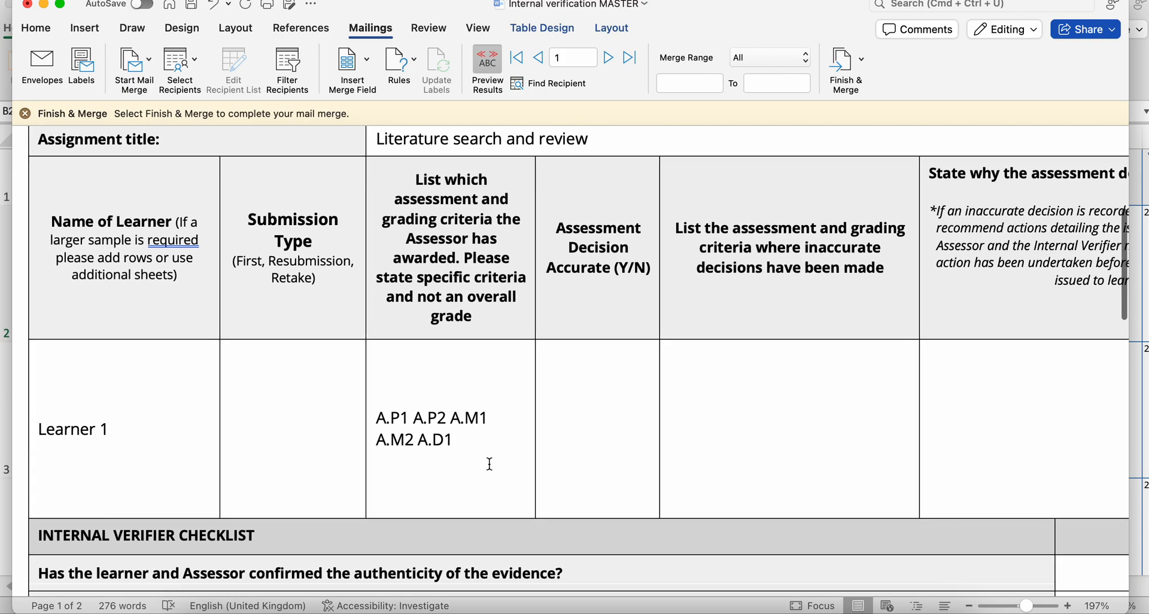
scroll(490, 464, up, 15)
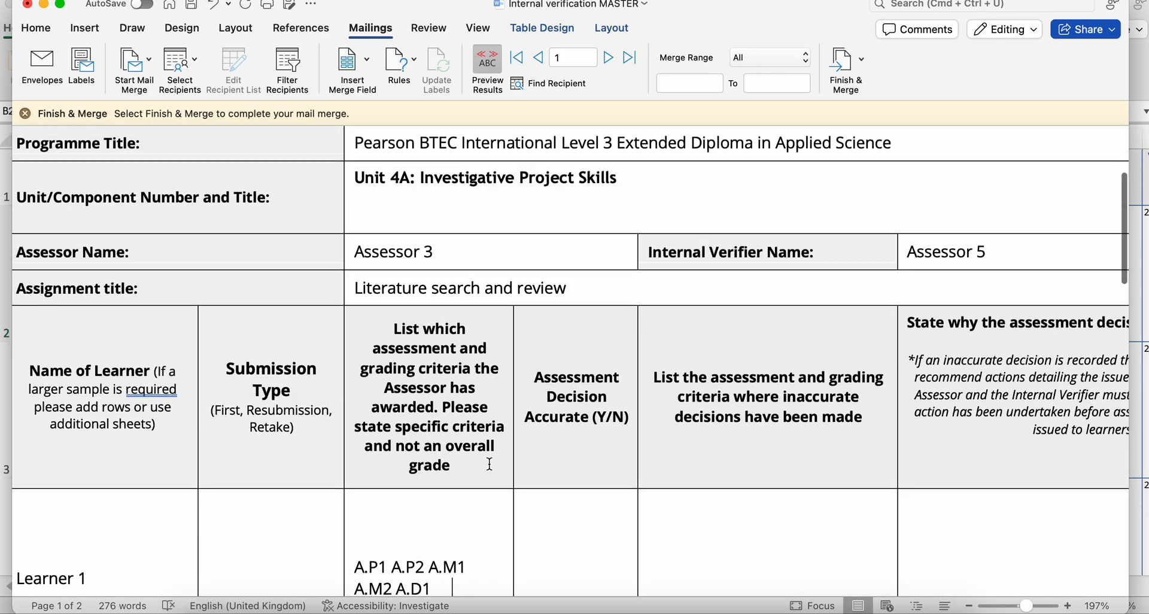
- Update all fields in the internal verification form, clear the selection, and check the signature rows on the second page
scroll(490, 464, down, 20)
scroll(490, 463, right, 2)
scroll(489, 464, down, 10)
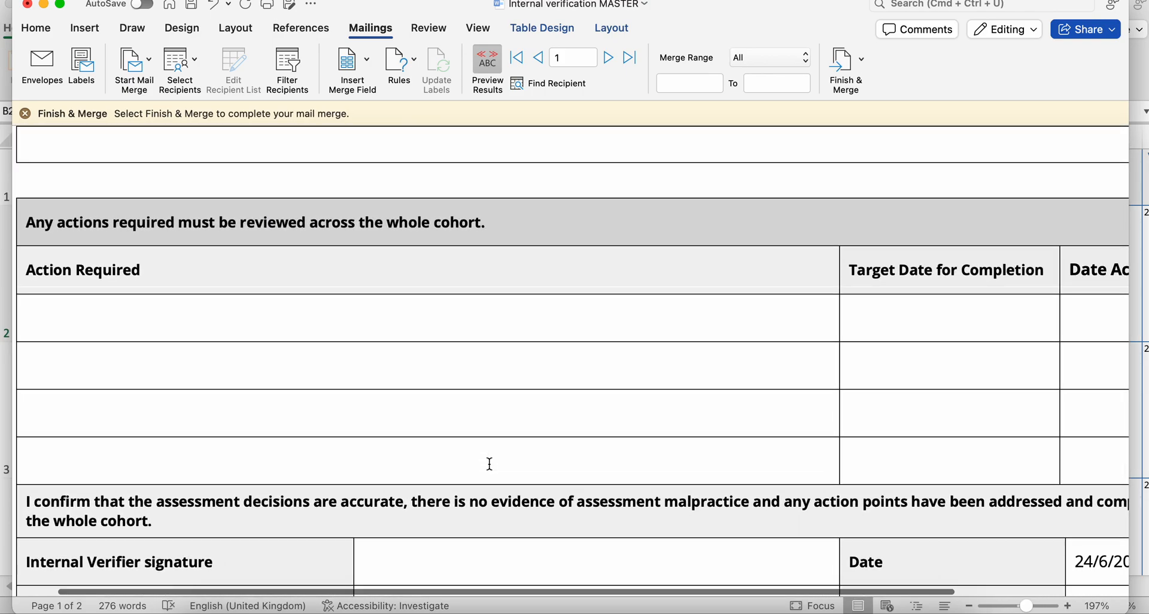
scroll(490, 464, left, 2)
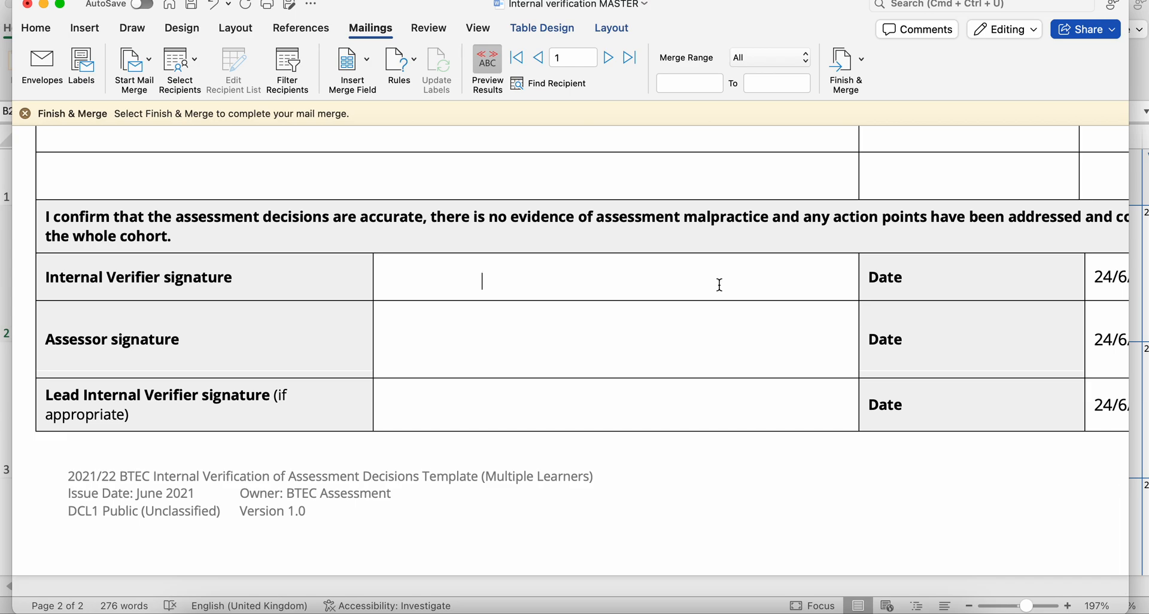
key(super+a)
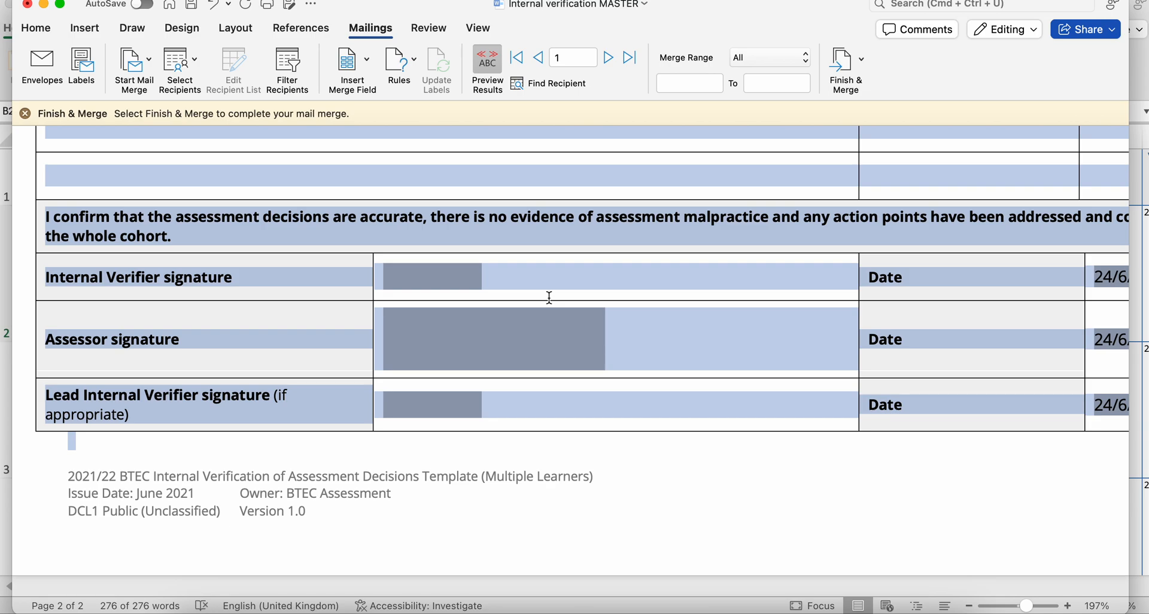
key(F9)
click(613, 290)
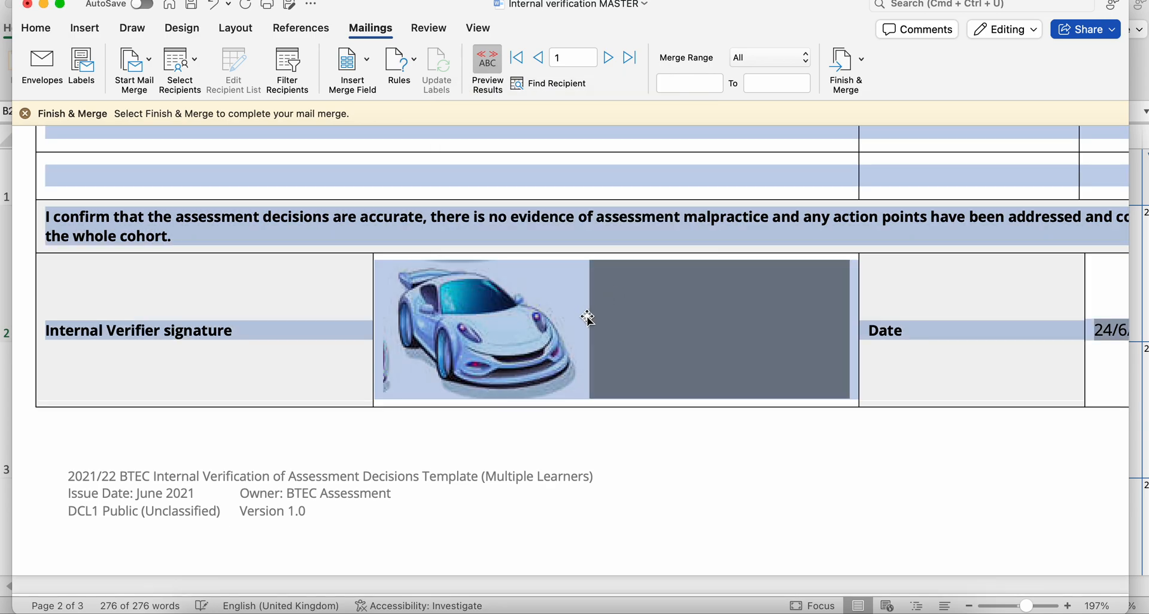
click(636, 318)
click(870, 330)
scroll(870, 330, down, 1)
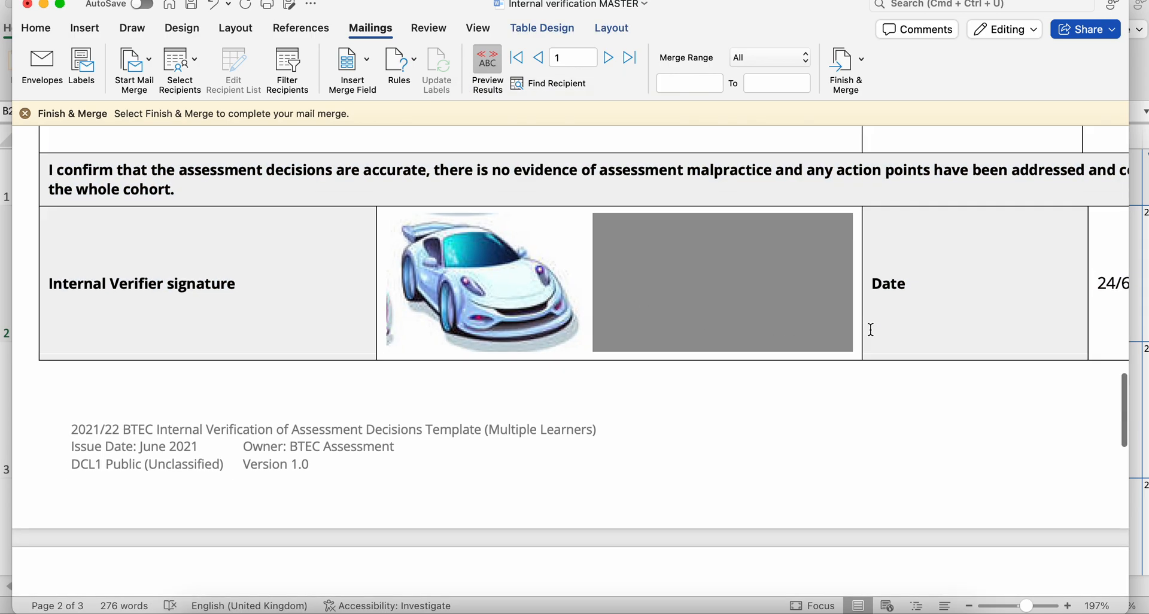
scroll(871, 330, down, 10)
- Merge records 1 to 3 of the internal verification form into a new editable document
scroll(870, 330, up, 20)
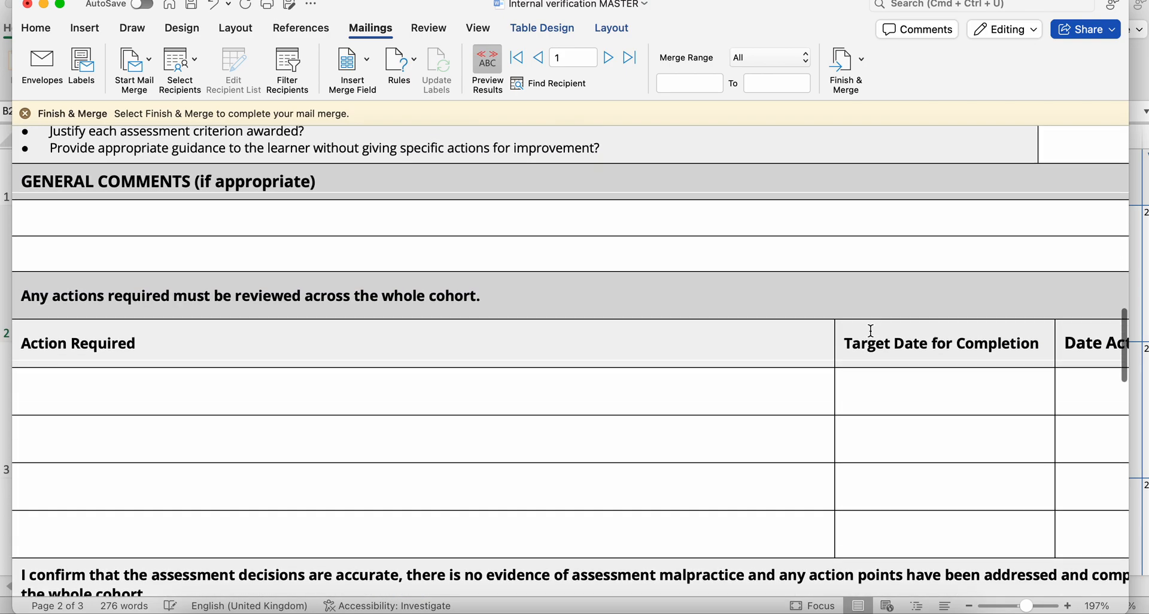
scroll(870, 330, up, 20)
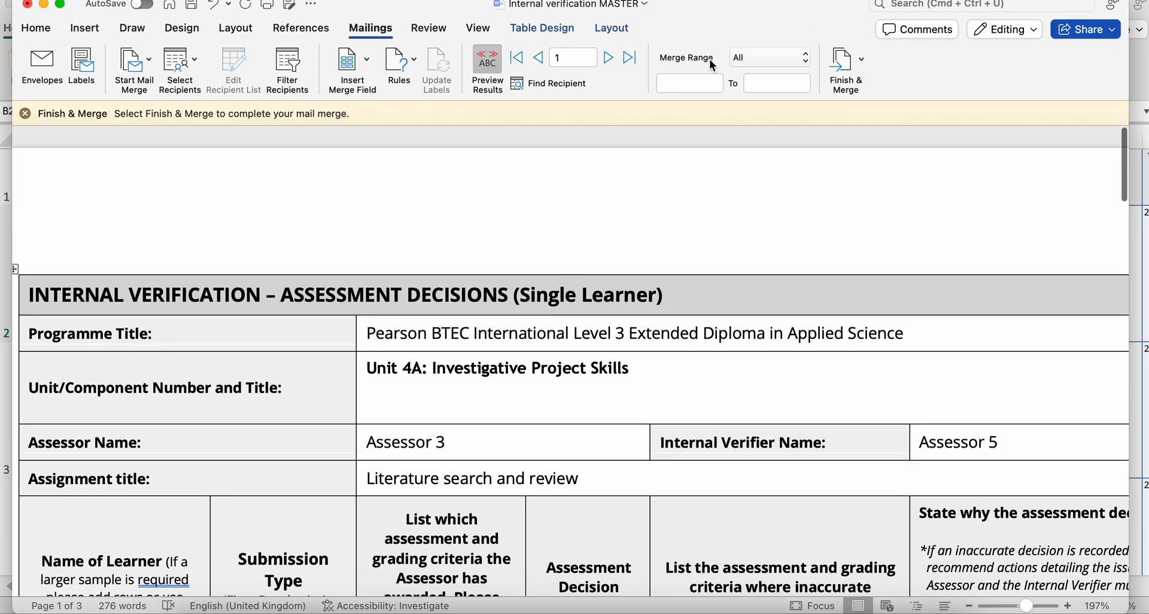
click(699, 84)
text(1)
key(Tab)
text(3)
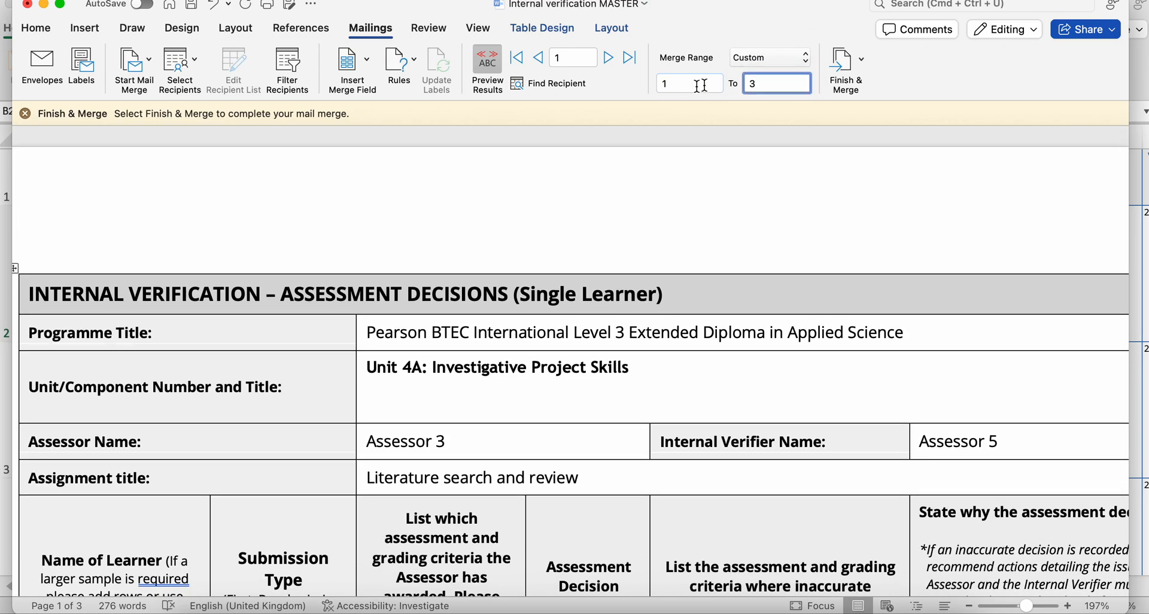
click(844, 60)
click(885, 82)
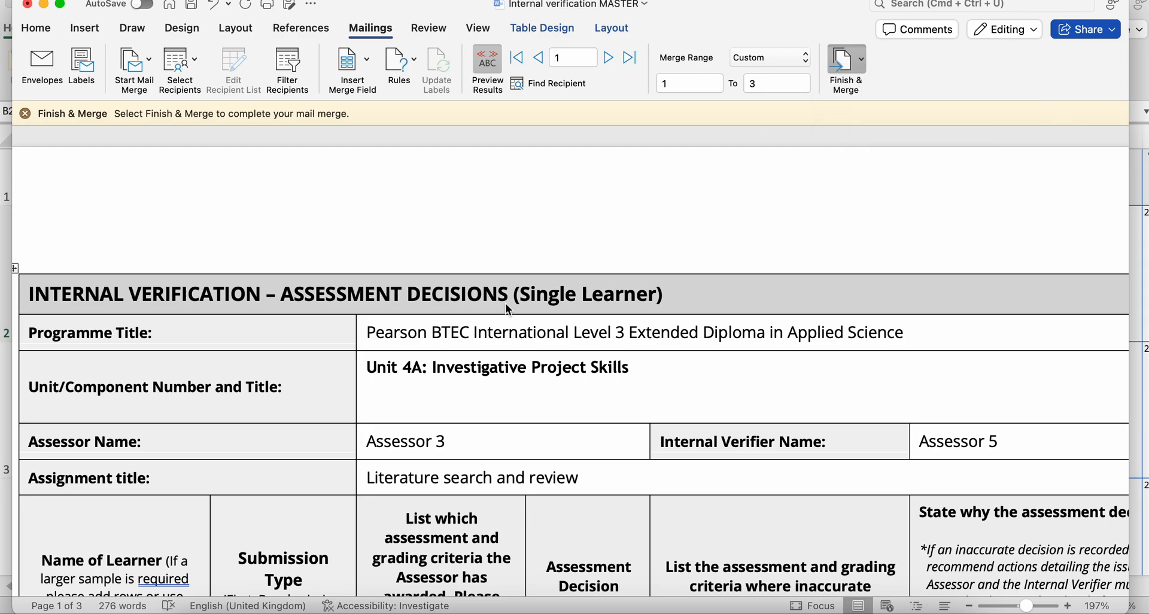
- Review the merged internal verification forms, checking Learner 1's details and signature pictures and Learner 2's awarded criteria
scroll(477, 339, down, 10)
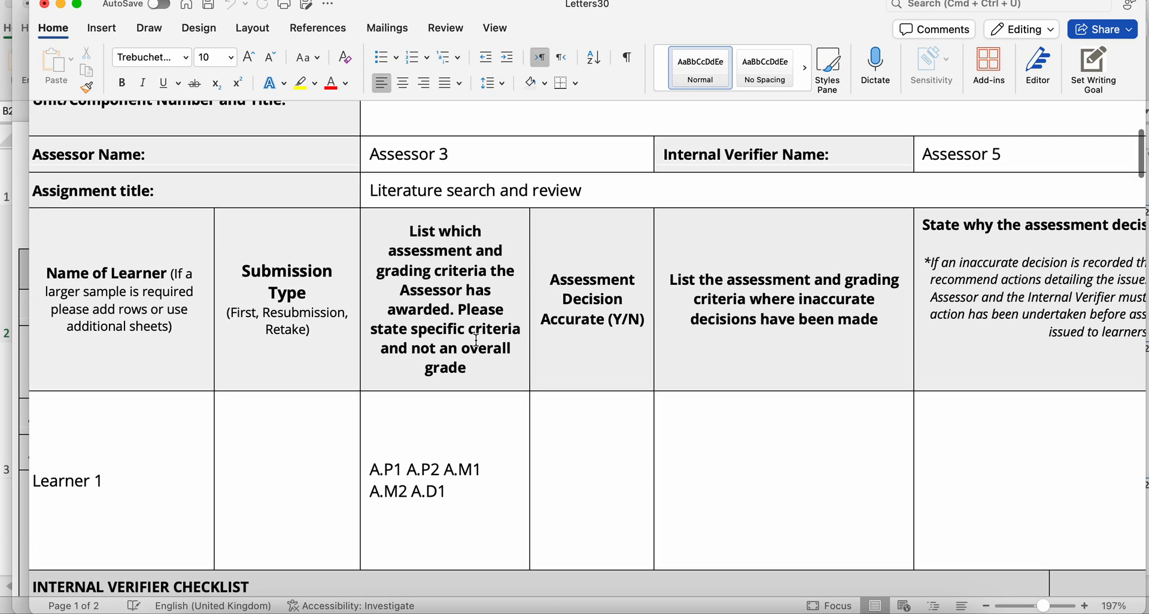
scroll(477, 339, up, 3)
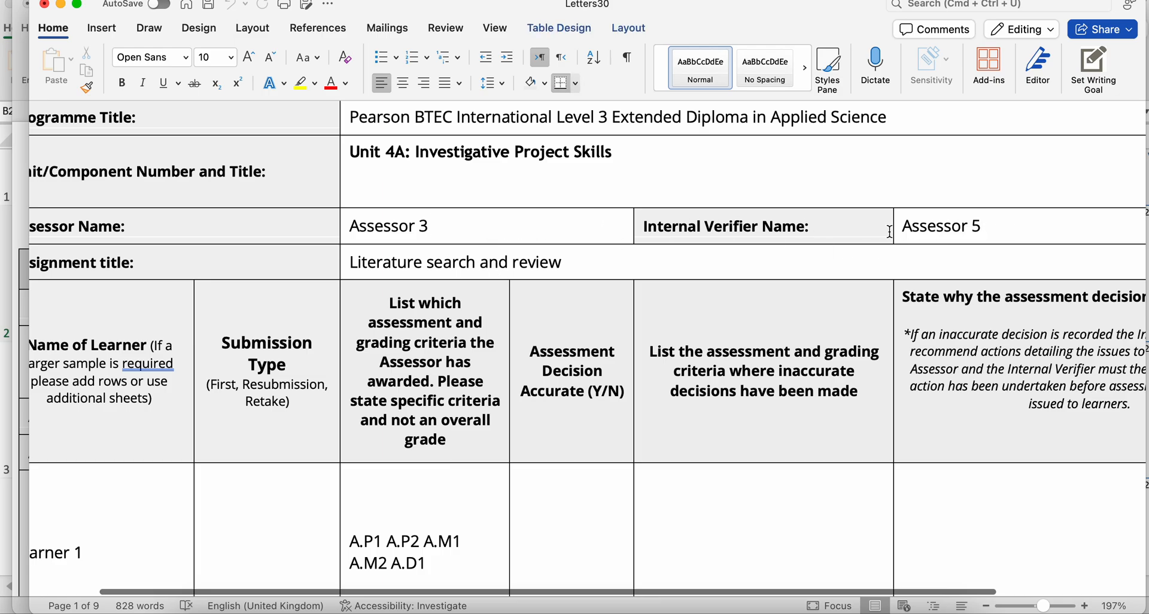
scroll(494, 425, down, 20)
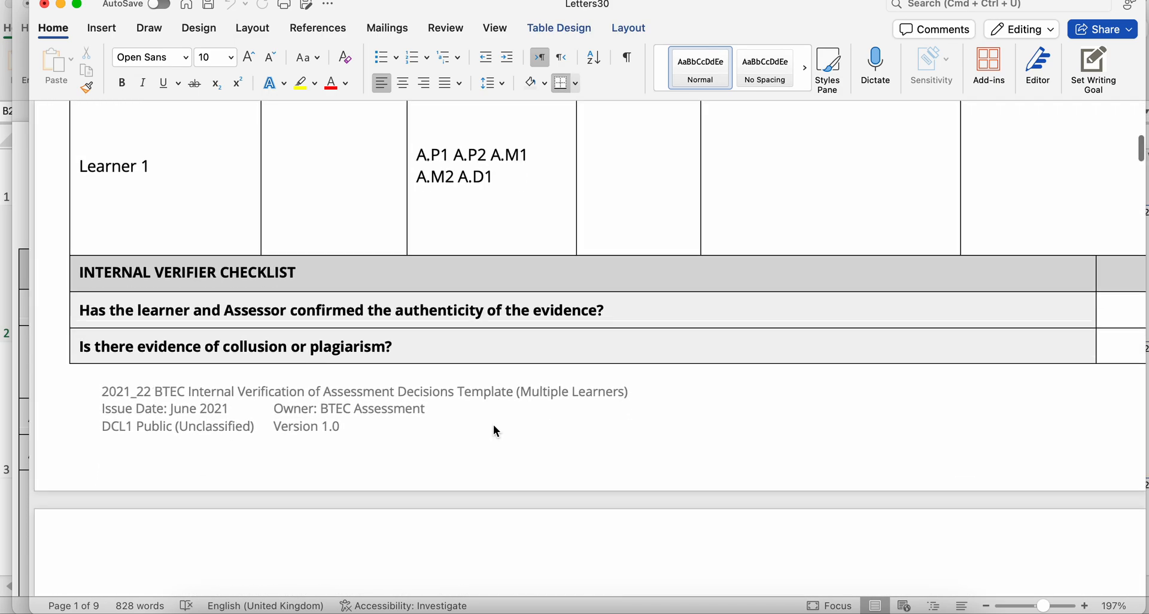
scroll(493, 425, down, 15)
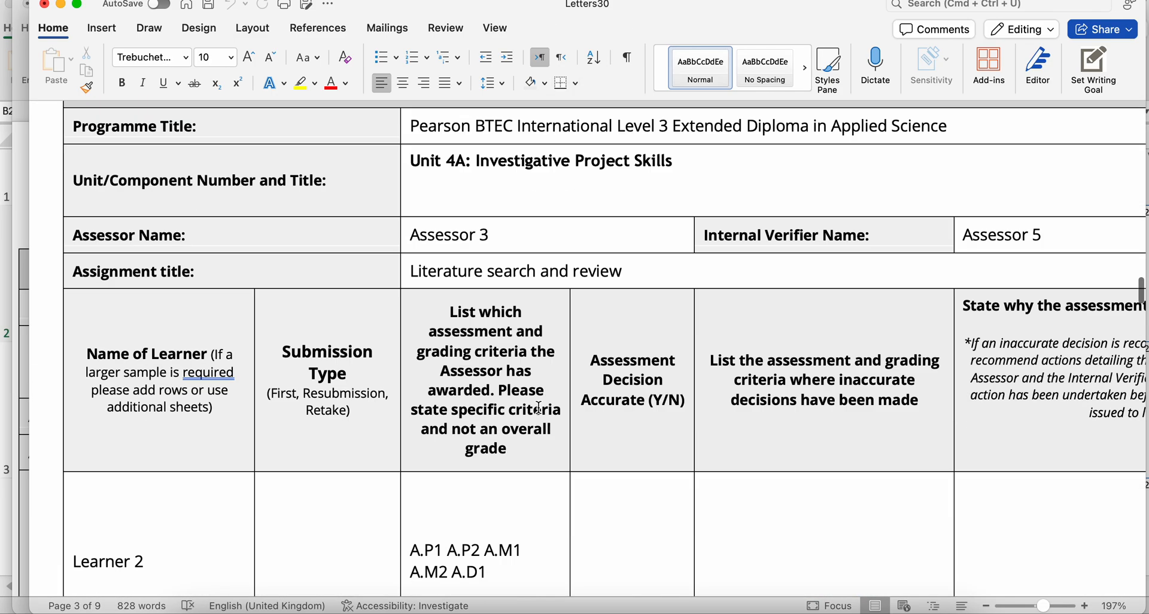
scroll(537, 406, down, 2)
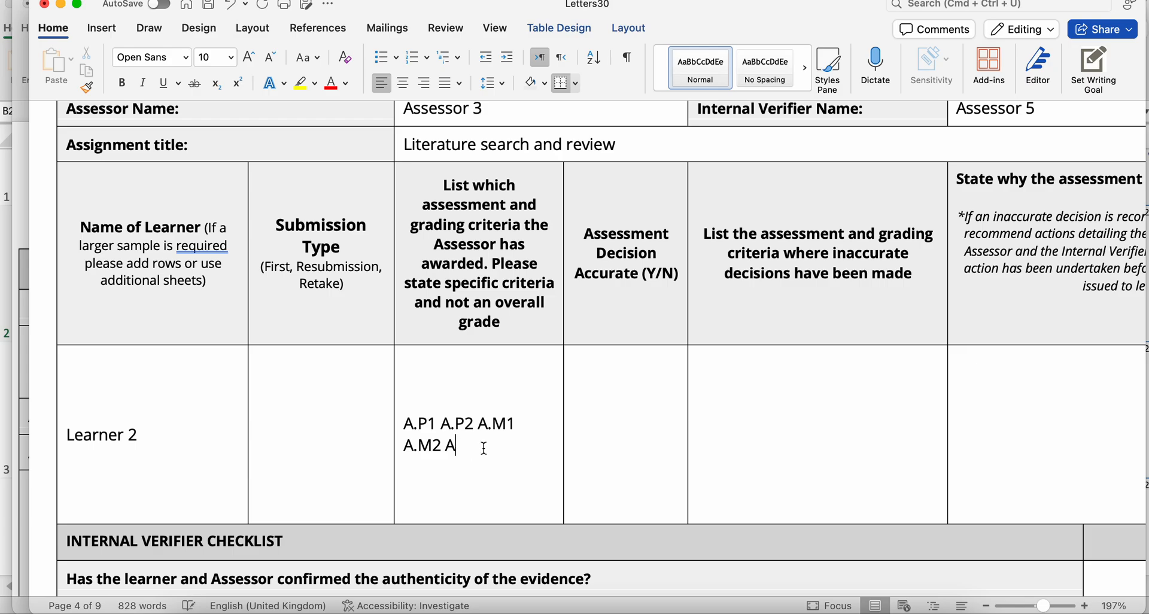
- Trim Learner 2's awarded criteria to A.P1 A.P2 A.M1 A.M2, and review the remaining decision cells and verifier checklist
key(BackSpace)
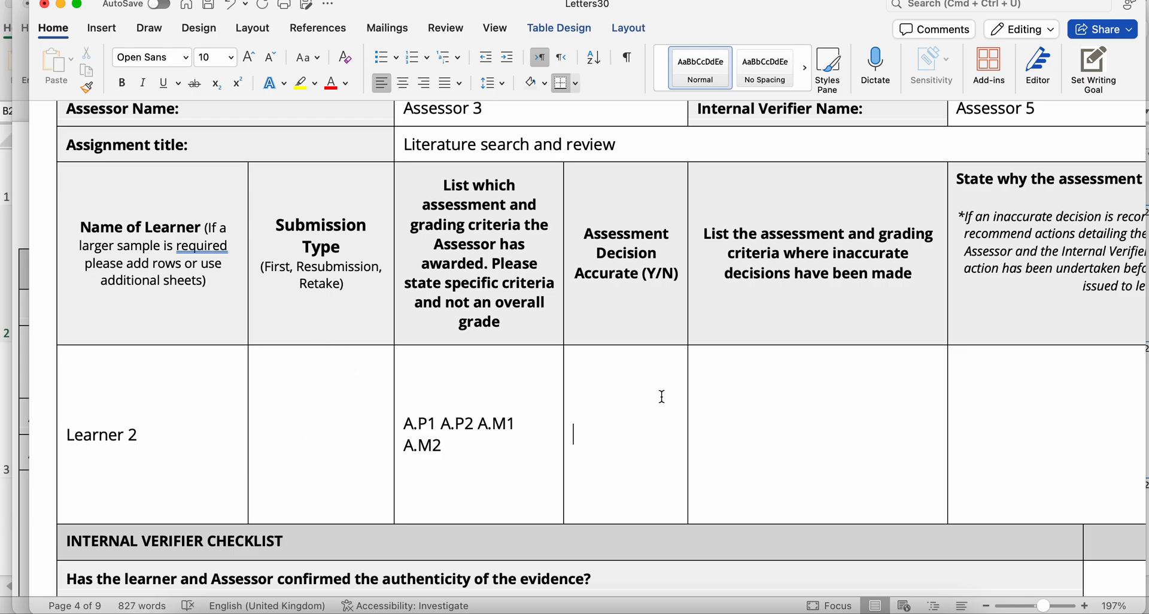
scroll(662, 397, down, 5)
scroll(661, 396, right, 5)
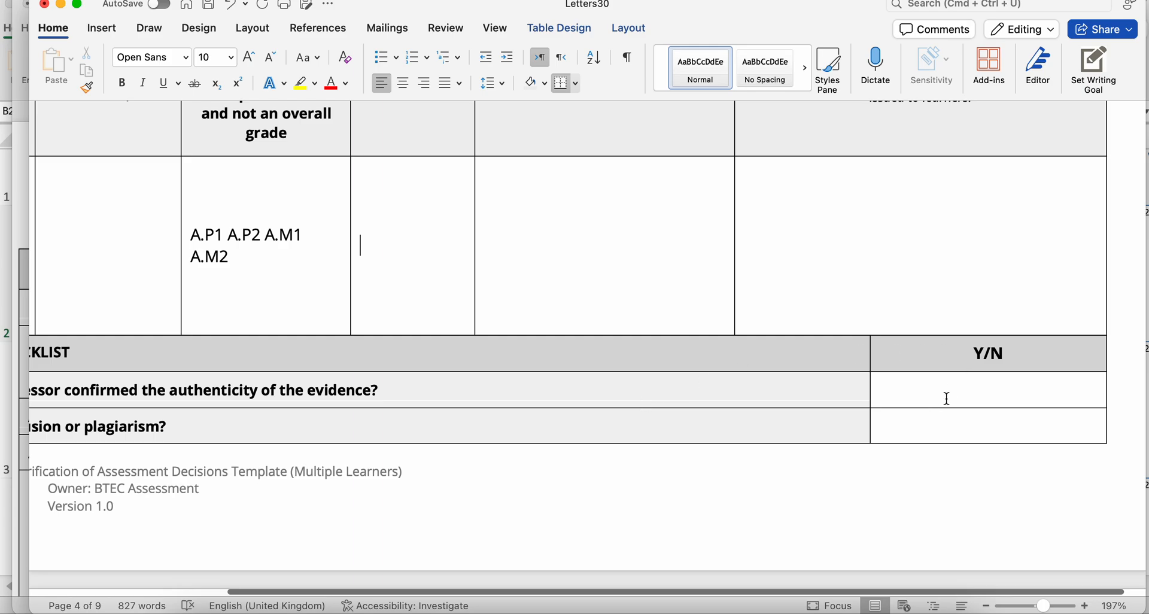
scroll(938, 395, left, 3)
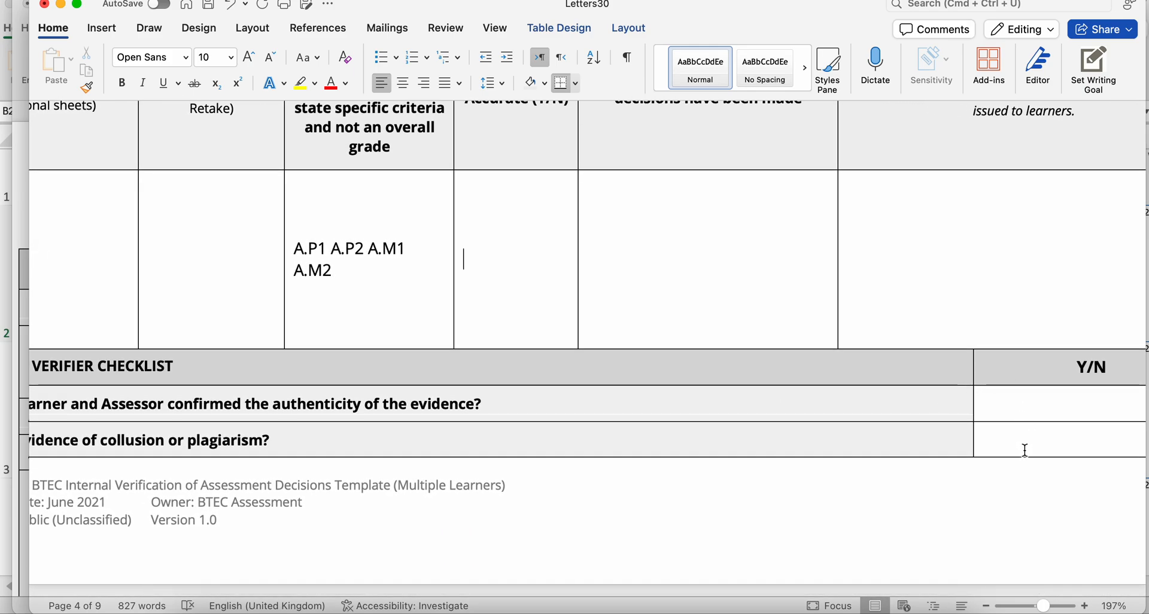
scroll(949, 347, up, 3)
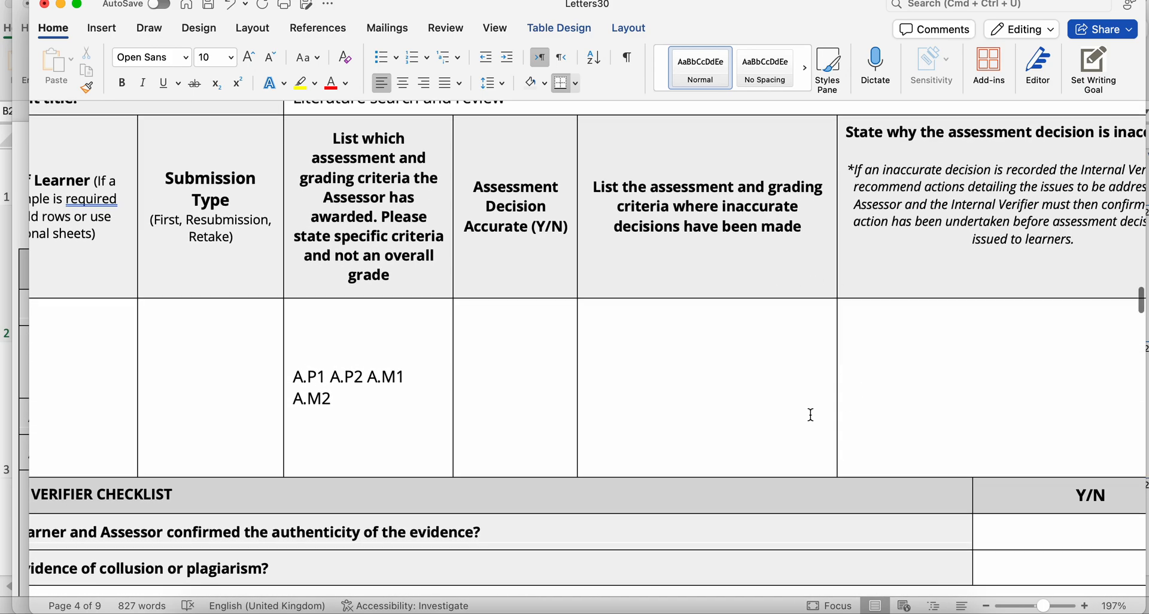
scroll(810, 411, down, 10)
scroll(810, 415, down, 2)
scroll(810, 415, left, 4)
scroll(810, 415, up, 15)
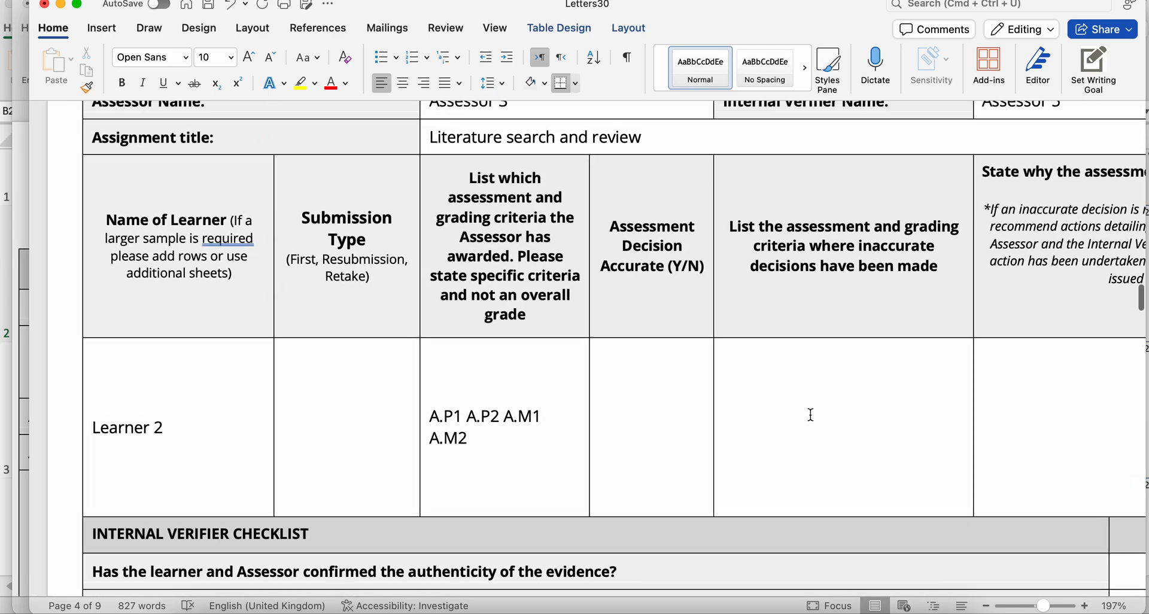
scroll(810, 415, up, 20)
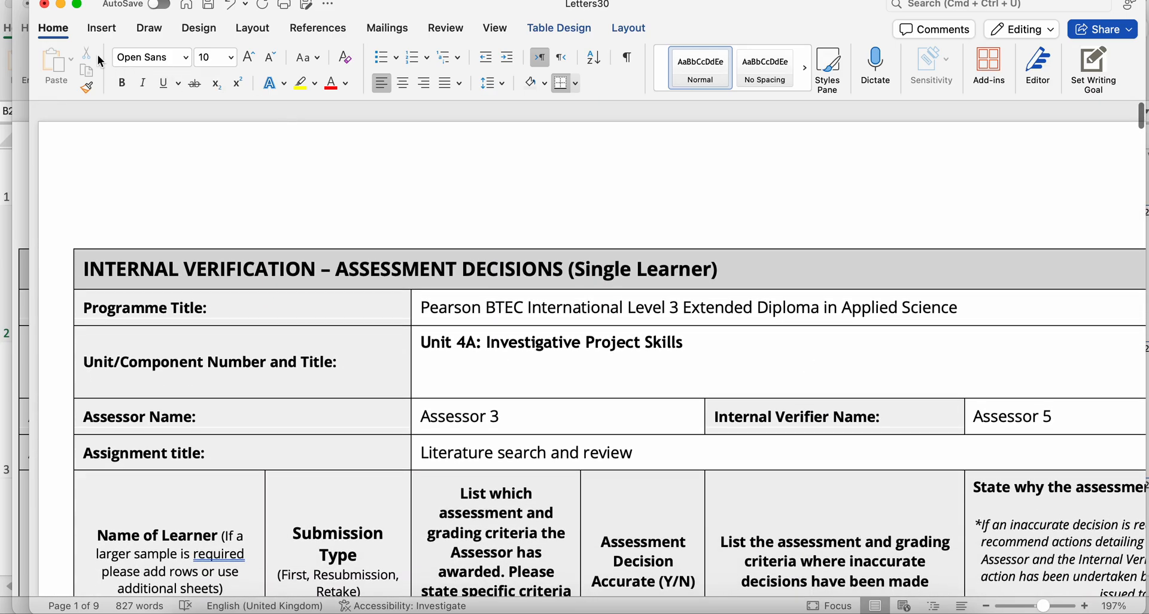
- Close the merged letters document and the Internal verification MASTER document without saving either one
click(44, 6)
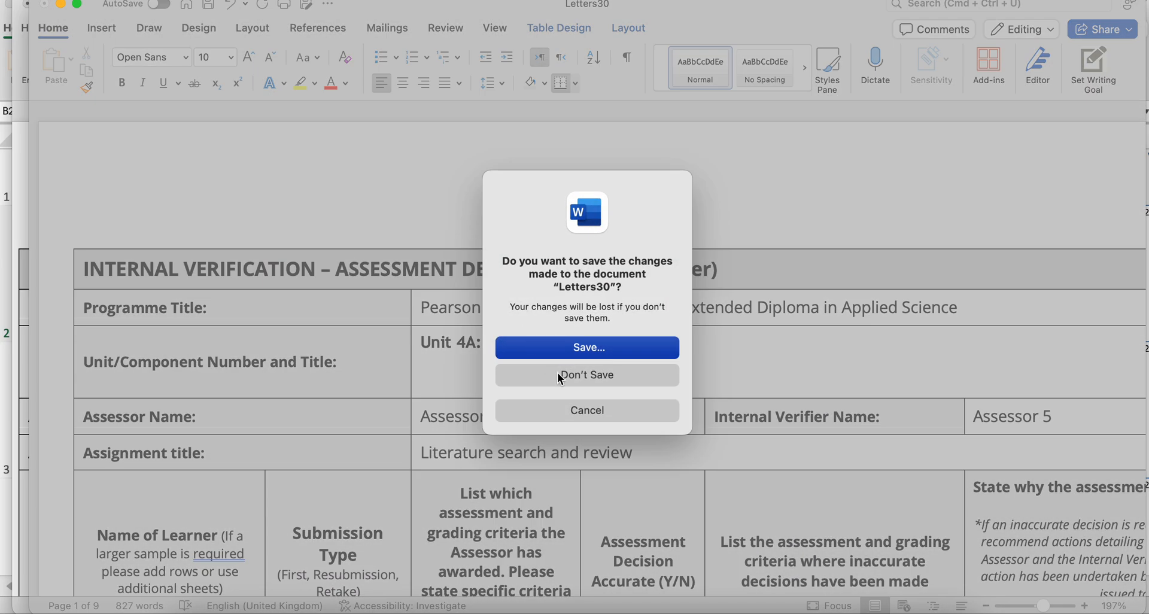
click(557, 375)
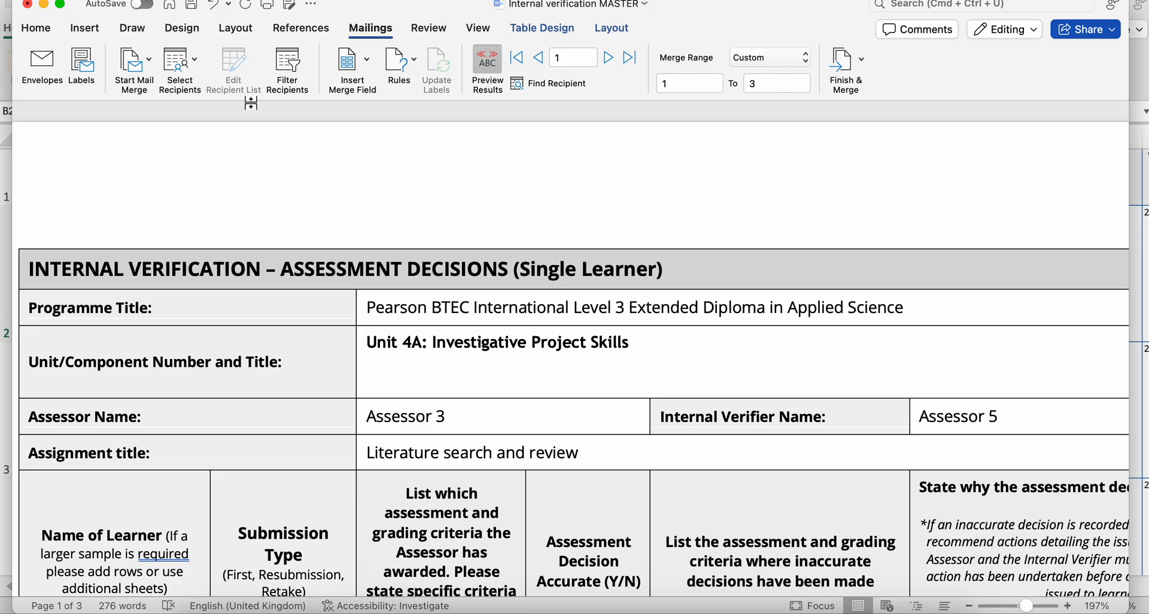
click(25, 6)
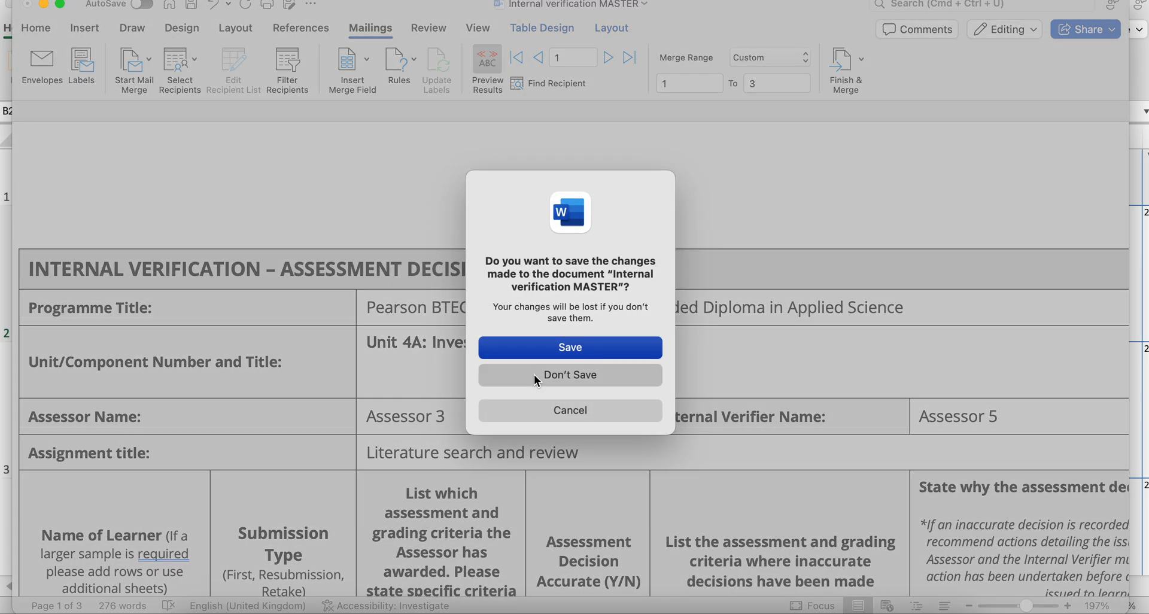
click(533, 374)
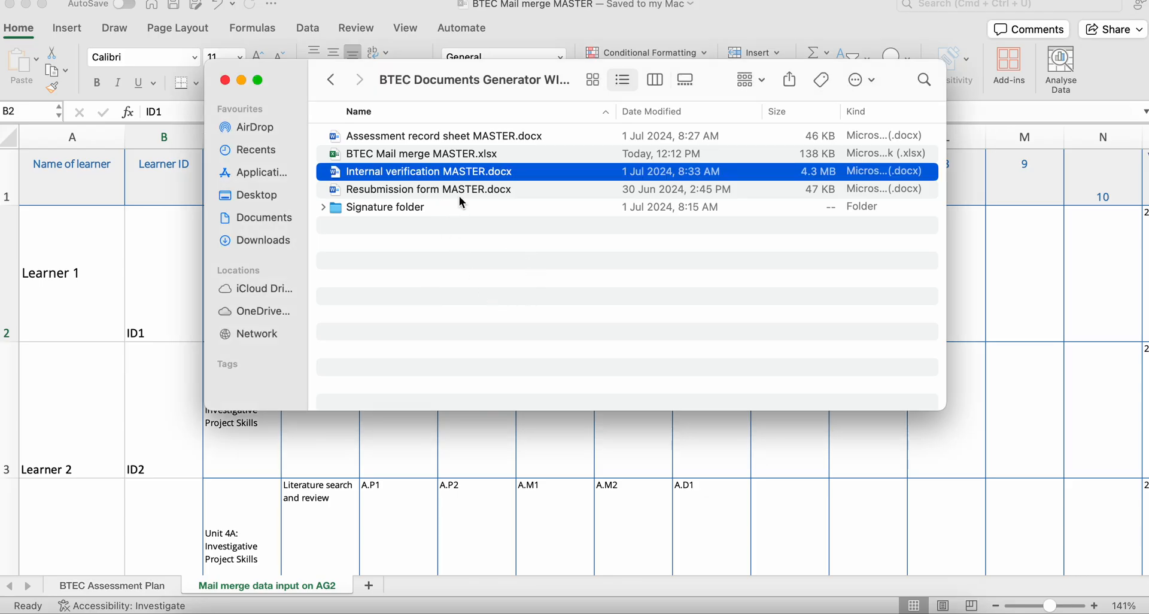
- Open Resubmission form MASTER.docx full screen, allowing the workbook conversion and choosing the worksheet "A3 COLON AA no pupils add 3" as its data source
double_click(460, 195)
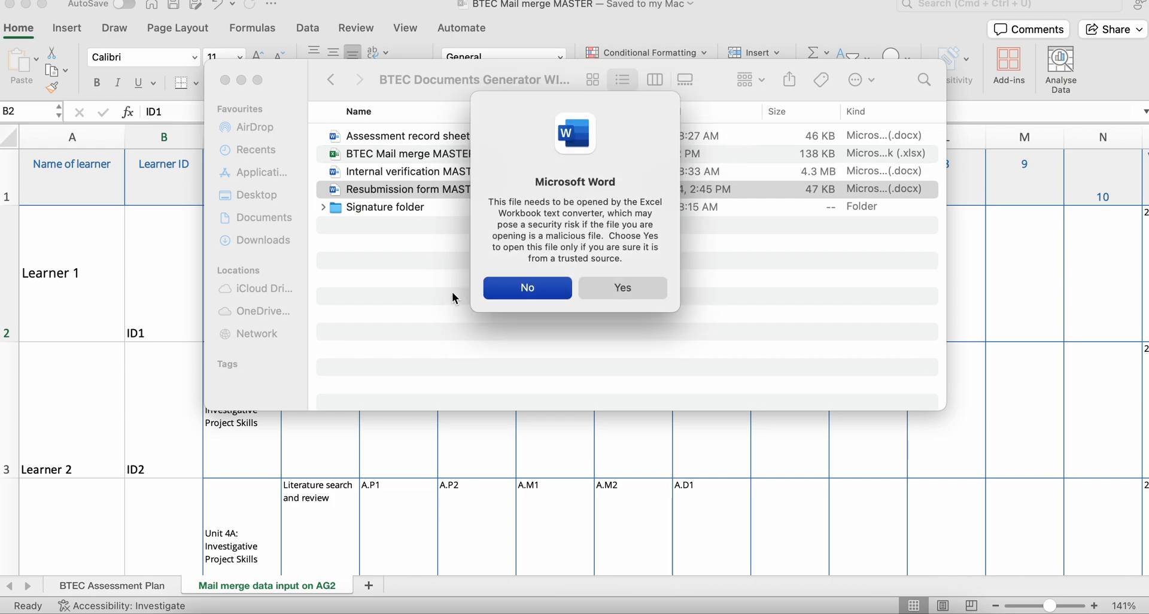
click(616, 289)
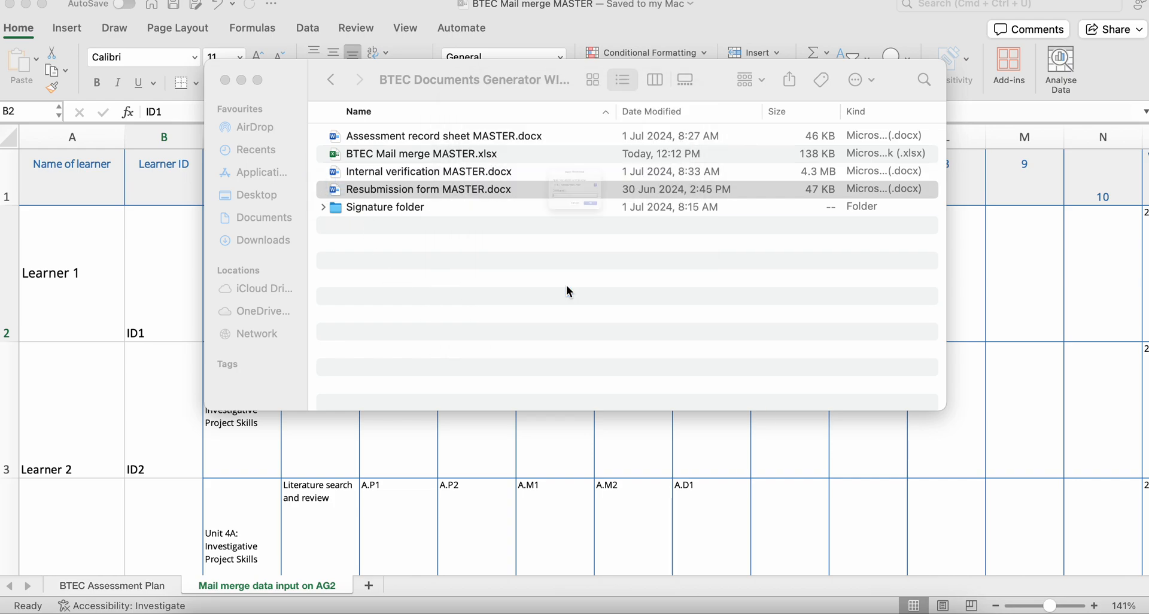
click(601, 173)
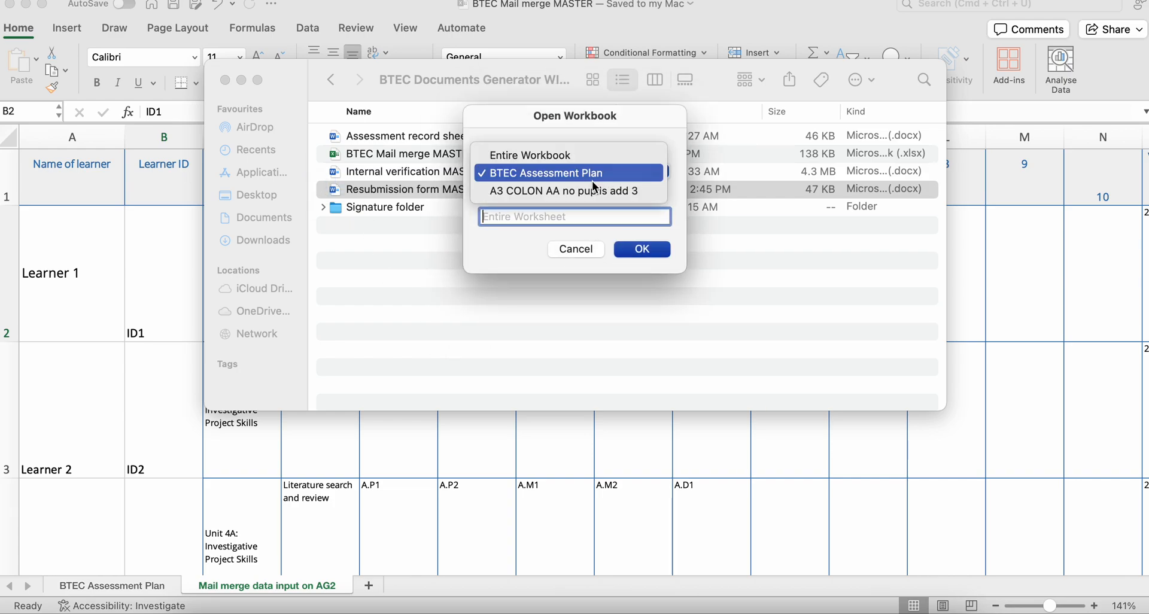
click(594, 191)
click(641, 250)
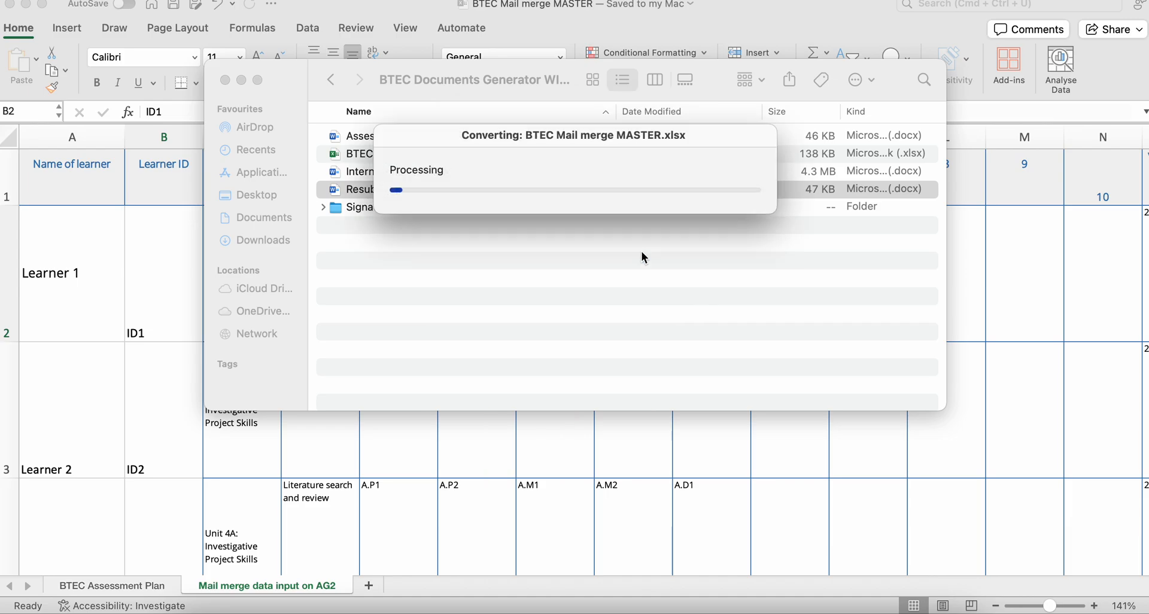
scroll(556, 394, down, 3)
scroll(557, 395, right, 2)
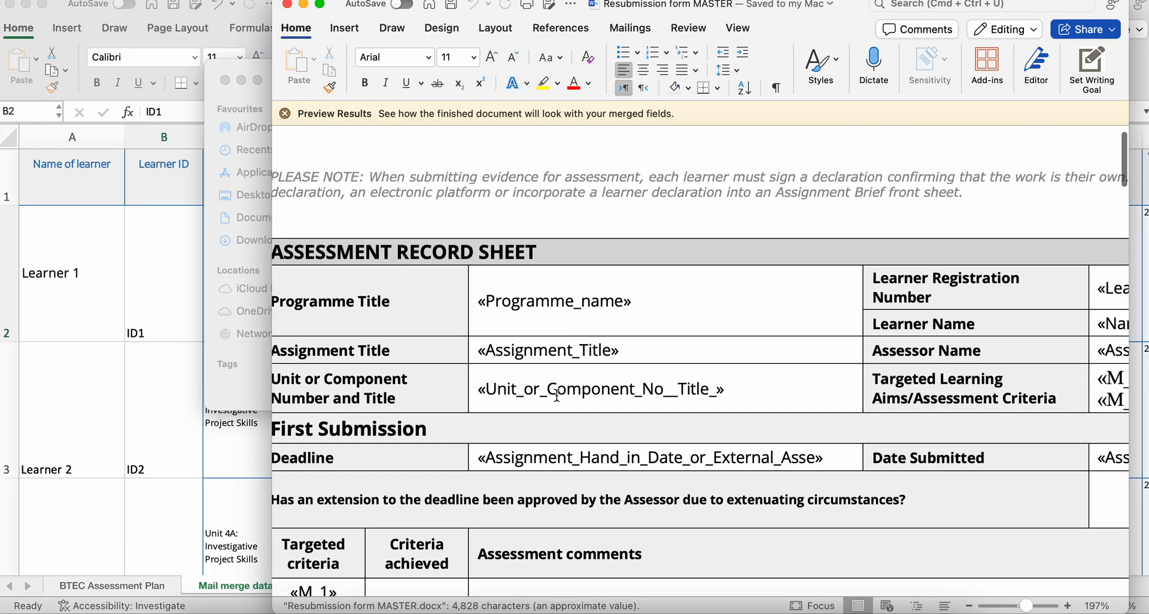
click(320, 6)
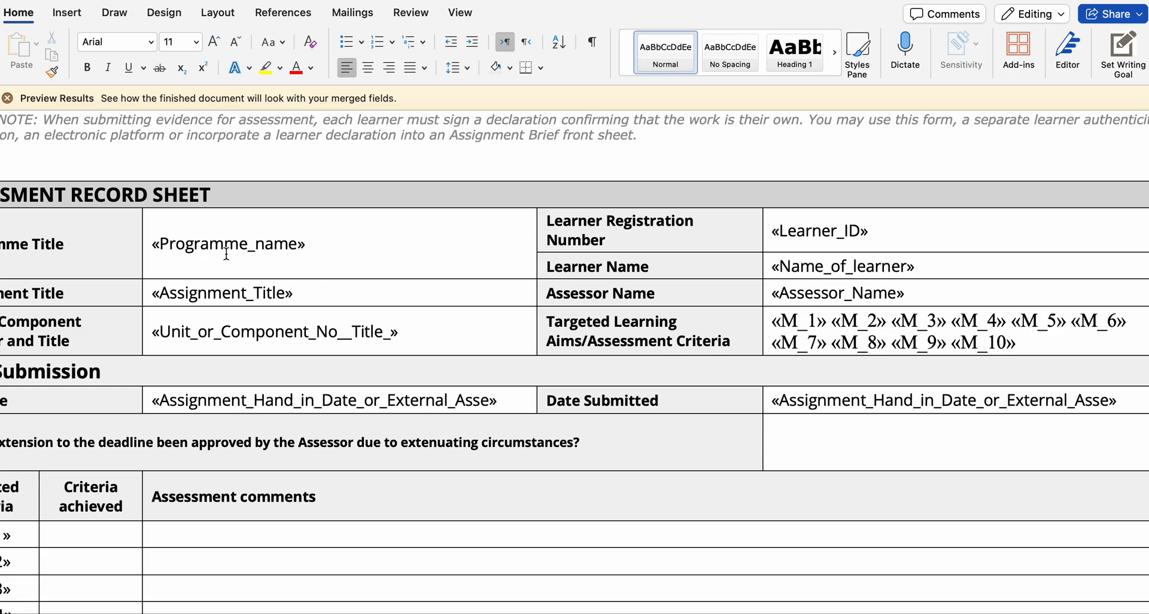
- Examine the resubmission form's merge fields, from the learner and assignment details through the targeted criteria to the signature and resubmission authorisation rows
scroll(226, 254, up, 1)
scroll(226, 255, left, 2)
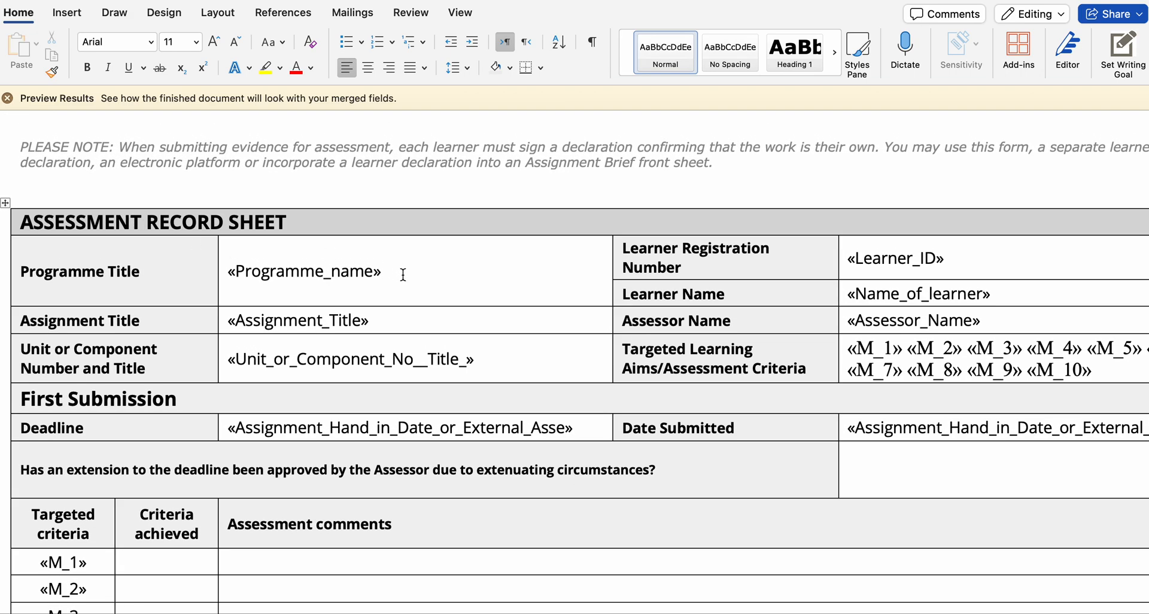
scroll(403, 275, down, 4)
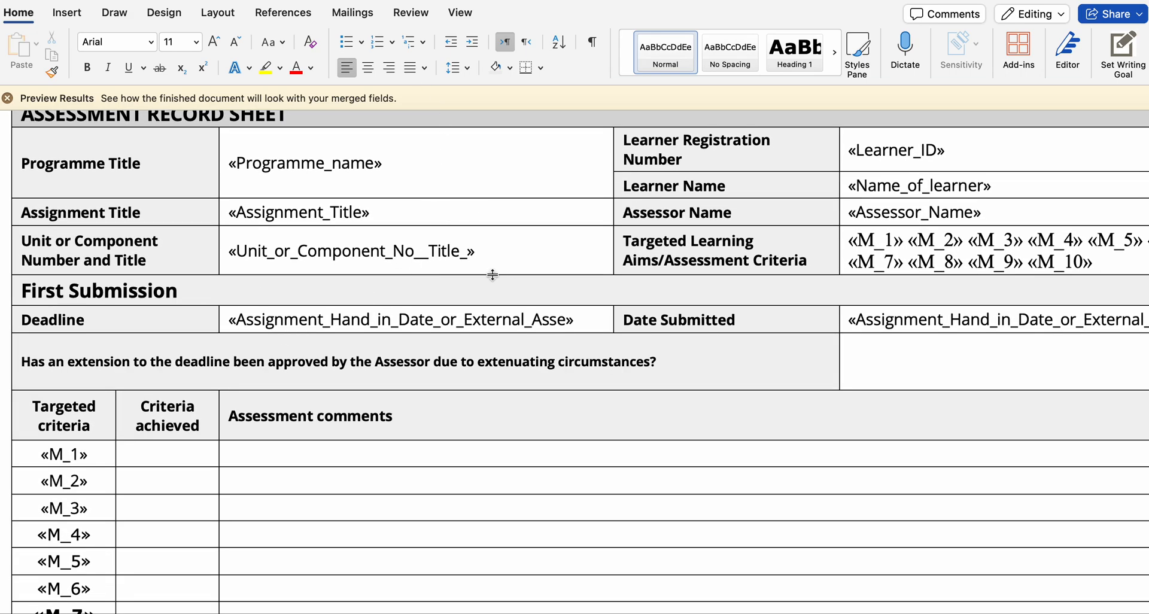
click(352, 15)
scroll(336, 295, down, 20)
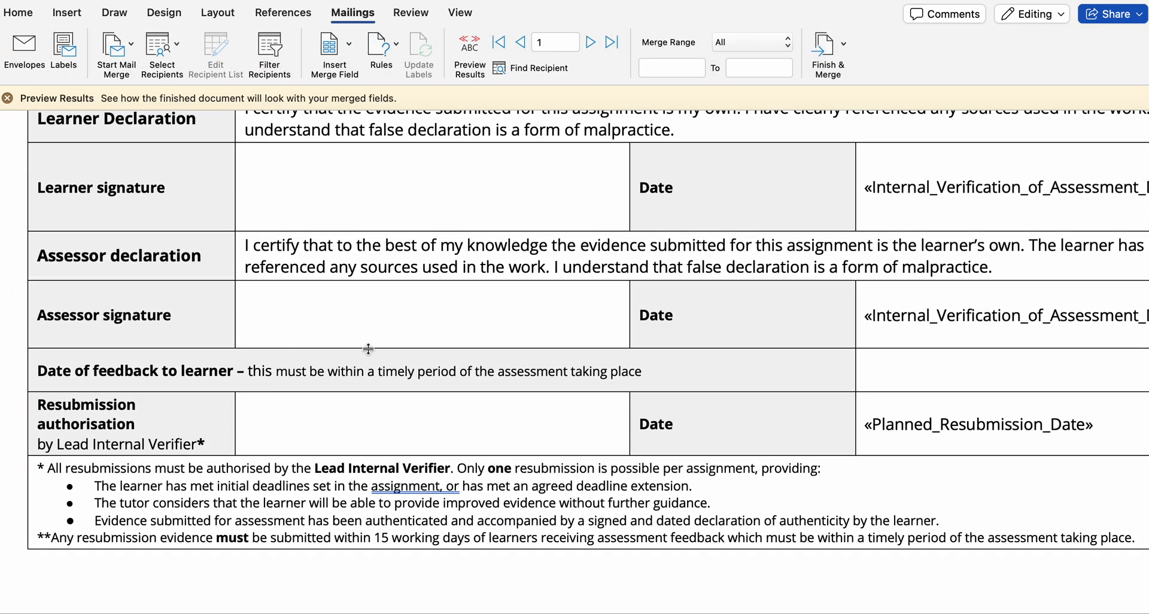
scroll(373, 413, down, 5)
scroll(372, 413, up, 4)
scroll(373, 414, up, 20)
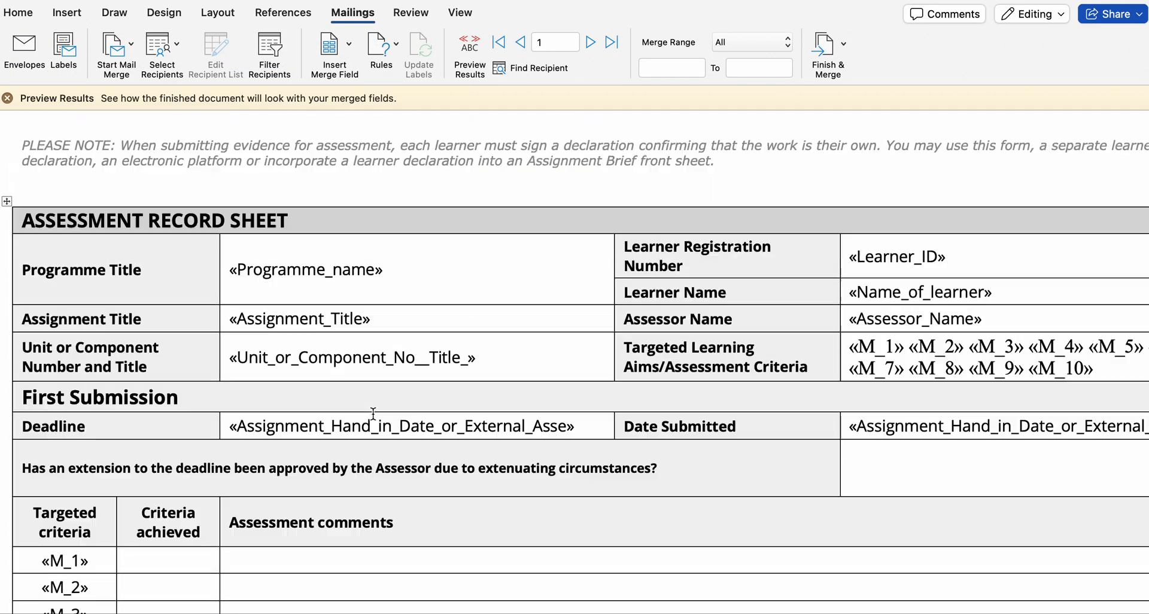
scroll(359, 414, down, 3)
click(219, 389)
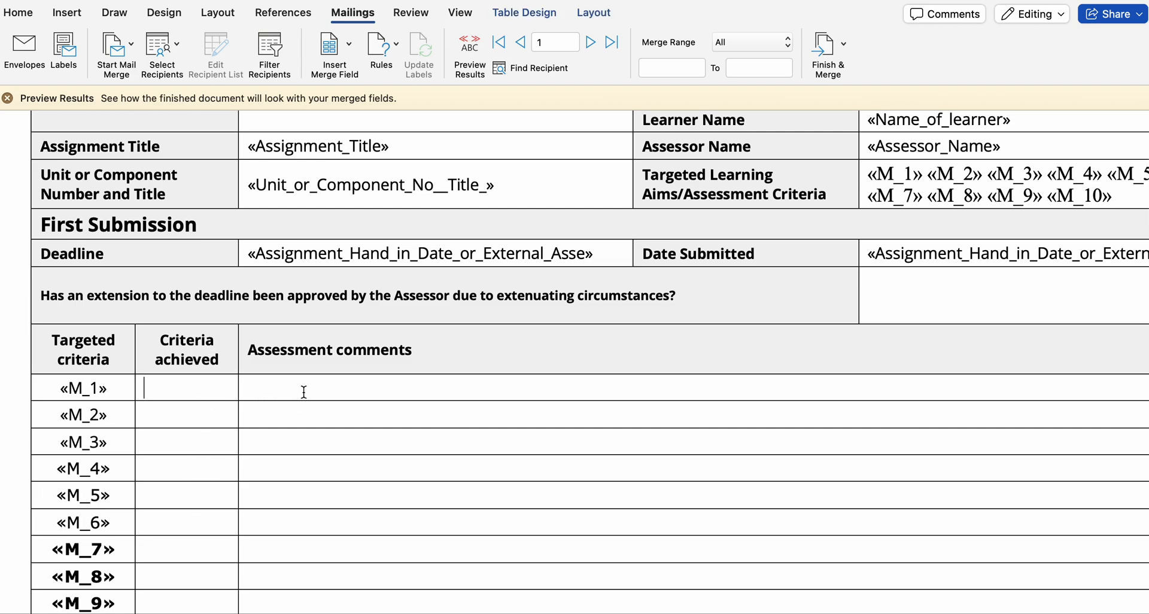
- Preview the resubmission form's merge results, dismissing every invalid merge field prompt without removing or replacing any field
click(468, 47)
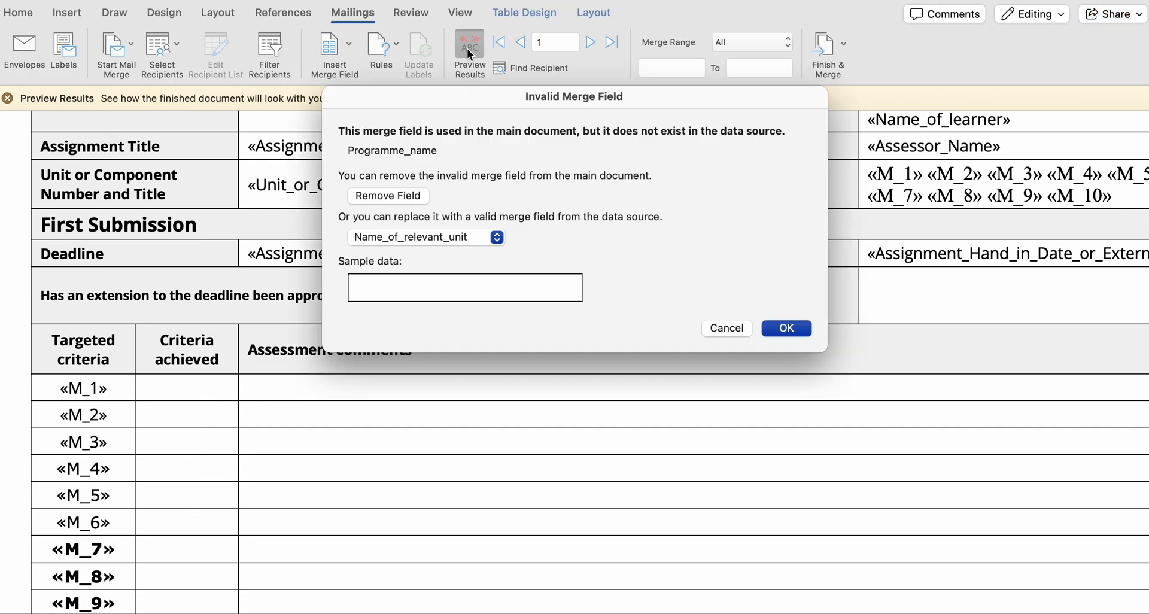
click(728, 328)
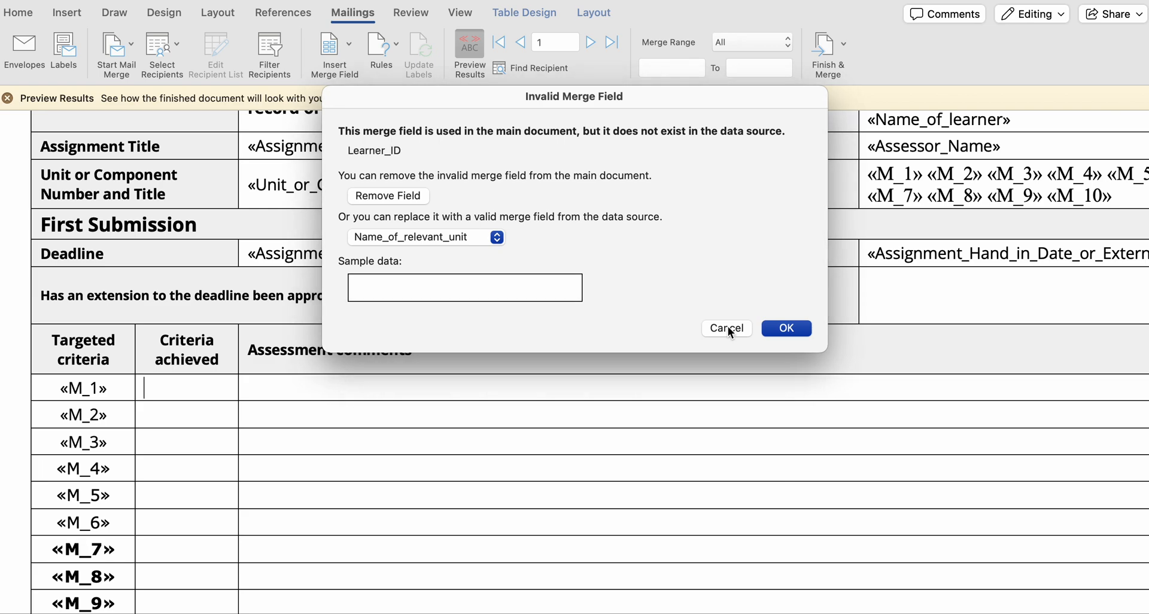
click(728, 328)
click(728, 328)
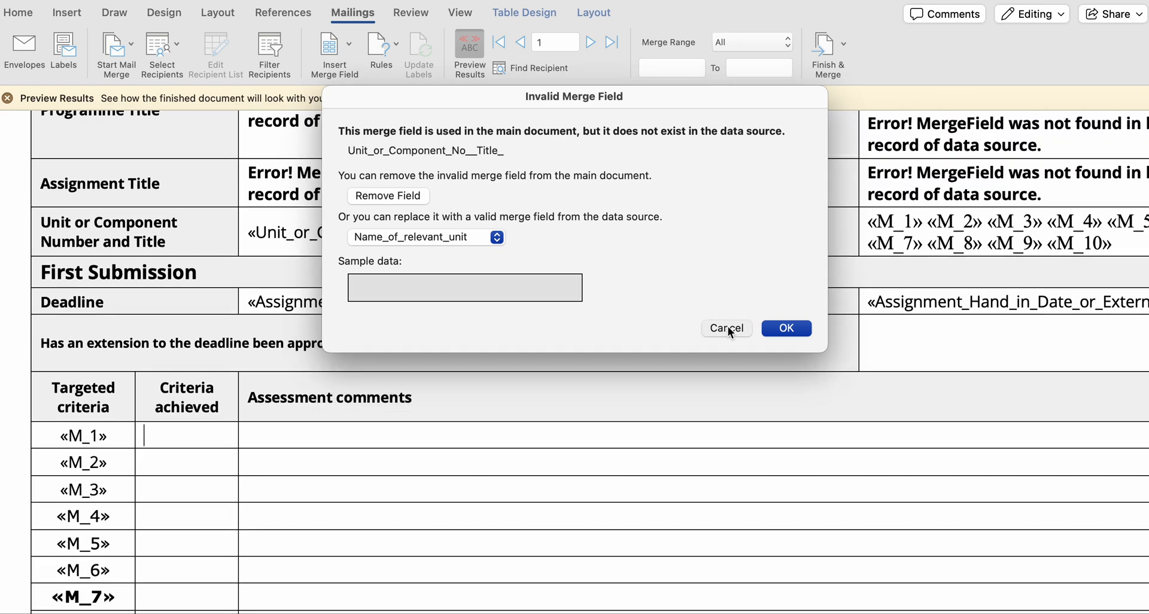
click(727, 328)
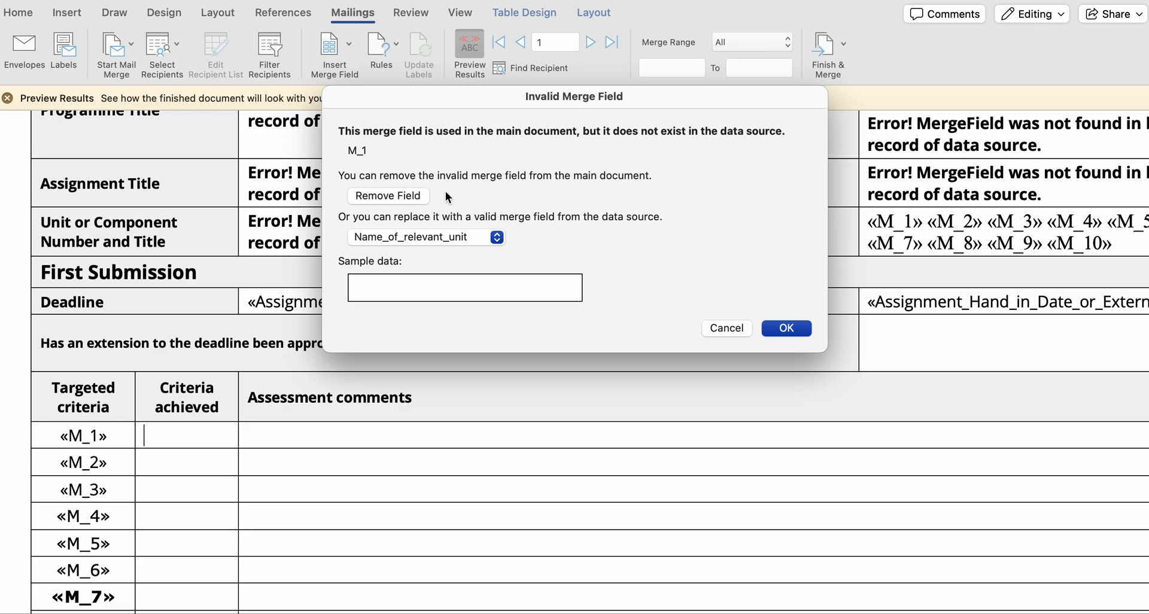
click(724, 329)
click(724, 329)
click(724, 328)
click(724, 328)
click(724, 329)
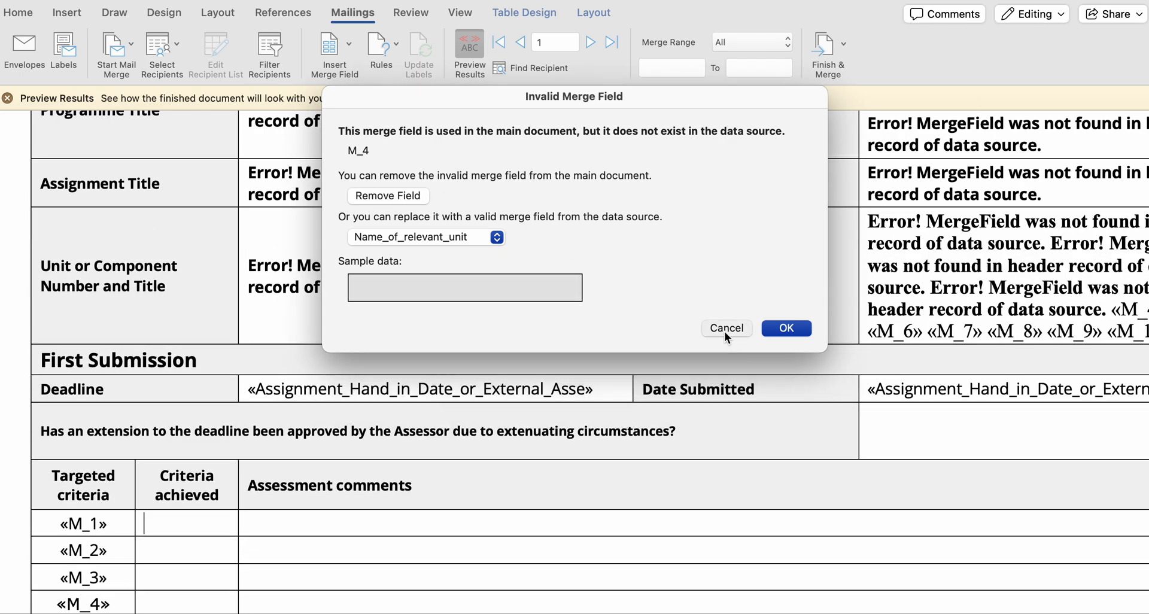
click(724, 331)
click(725, 332)
click(725, 332)
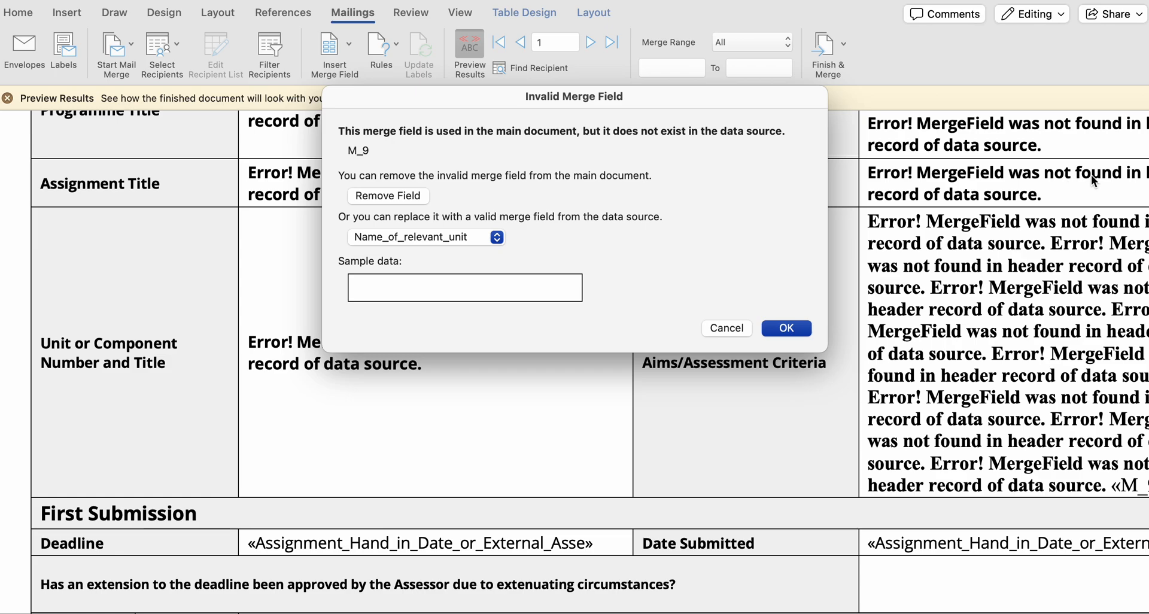
click(730, 329)
click(730, 329)
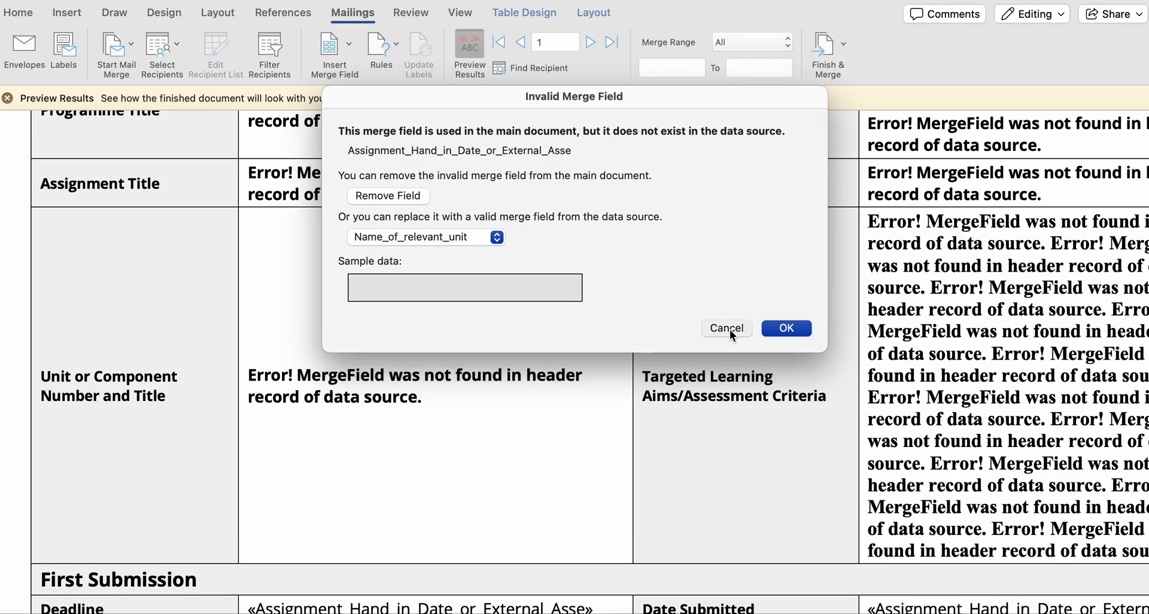
click(730, 330)
click(731, 329)
click(730, 329)
click(730, 329)
click(730, 329)
click(730, 329)
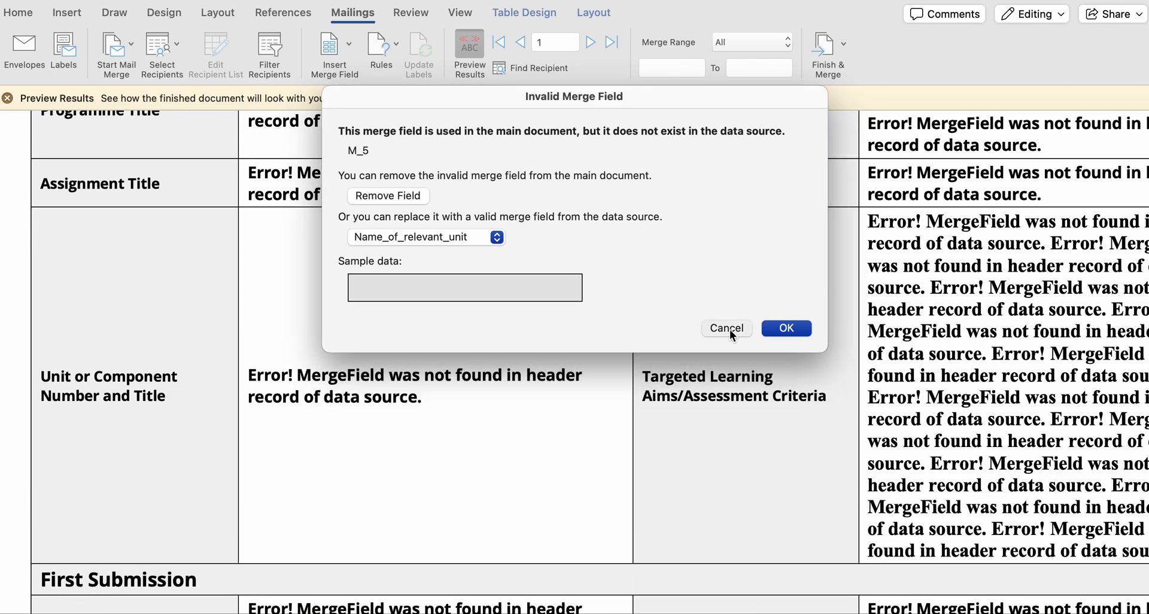
click(730, 329)
click(730, 329)
click(730, 329)
click(730, 329)
click(730, 329)
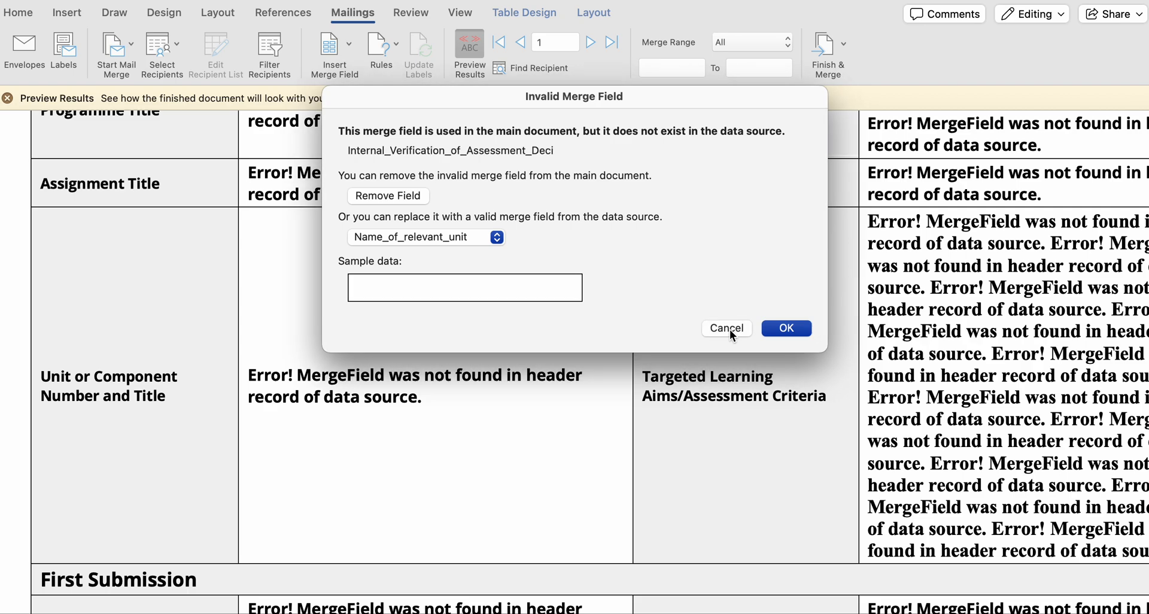
click(731, 329)
click(730, 329)
click(730, 329)
click(730, 329)
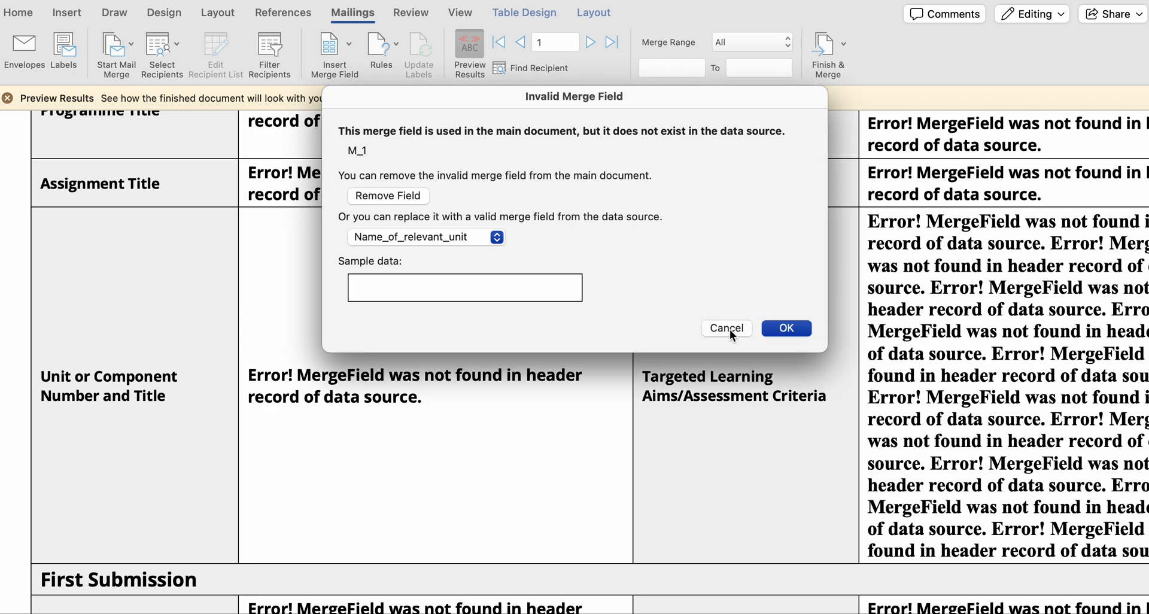
click(730, 329)
click(730, 329)
click(730, 329)
click(730, 330)
click(730, 329)
click(730, 329)
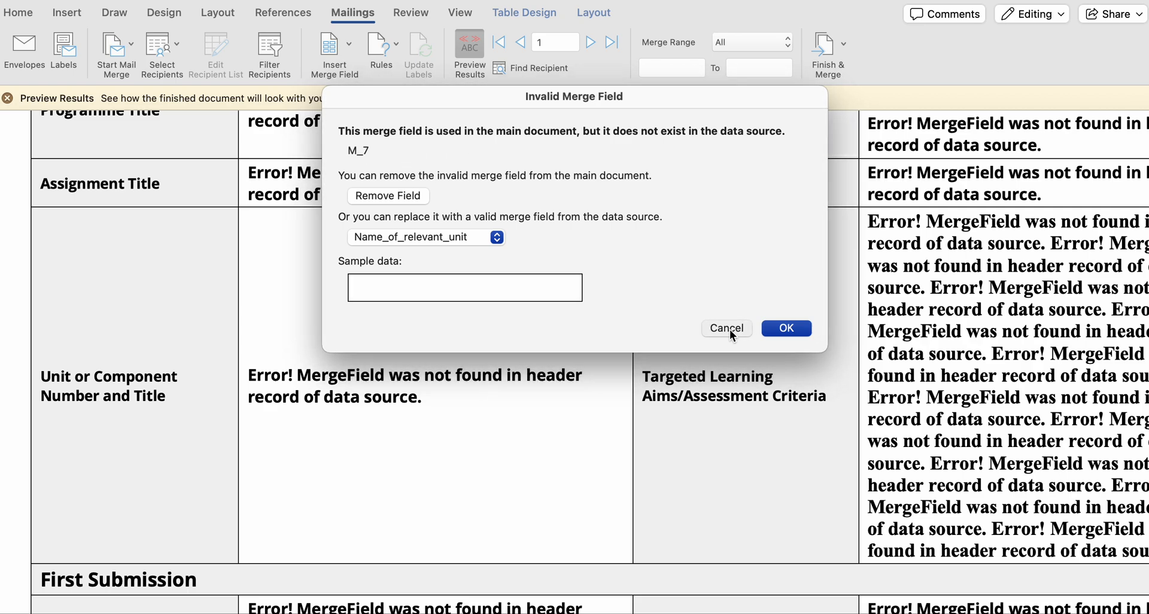
click(730, 330)
click(730, 330)
click(730, 329)
click(730, 329)
click(730, 329)
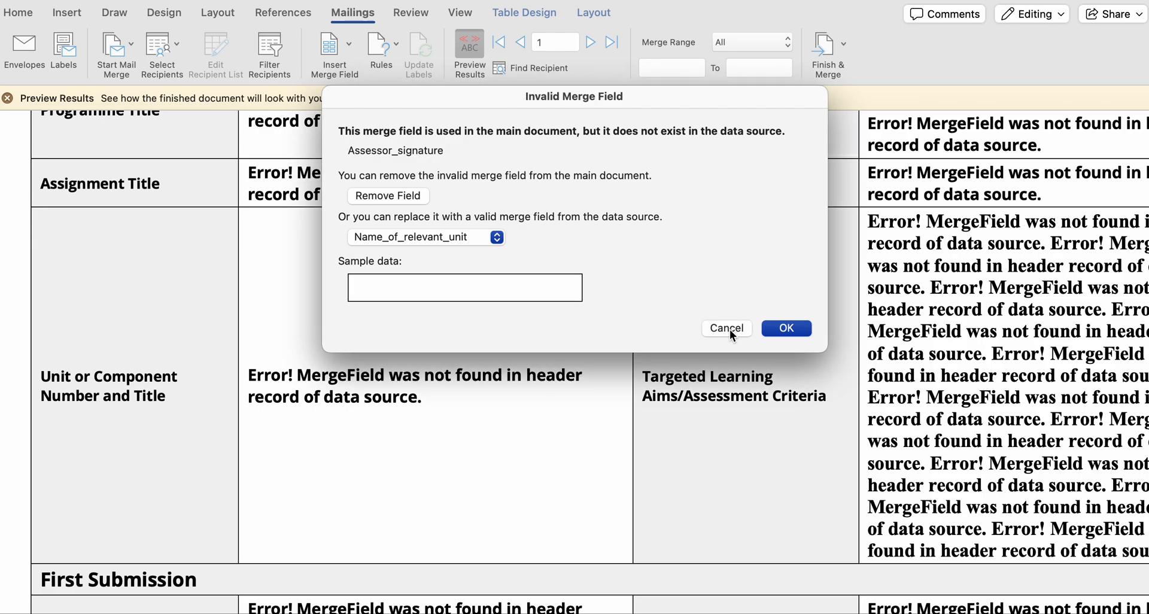
click(730, 329)
click(731, 330)
click(730, 330)
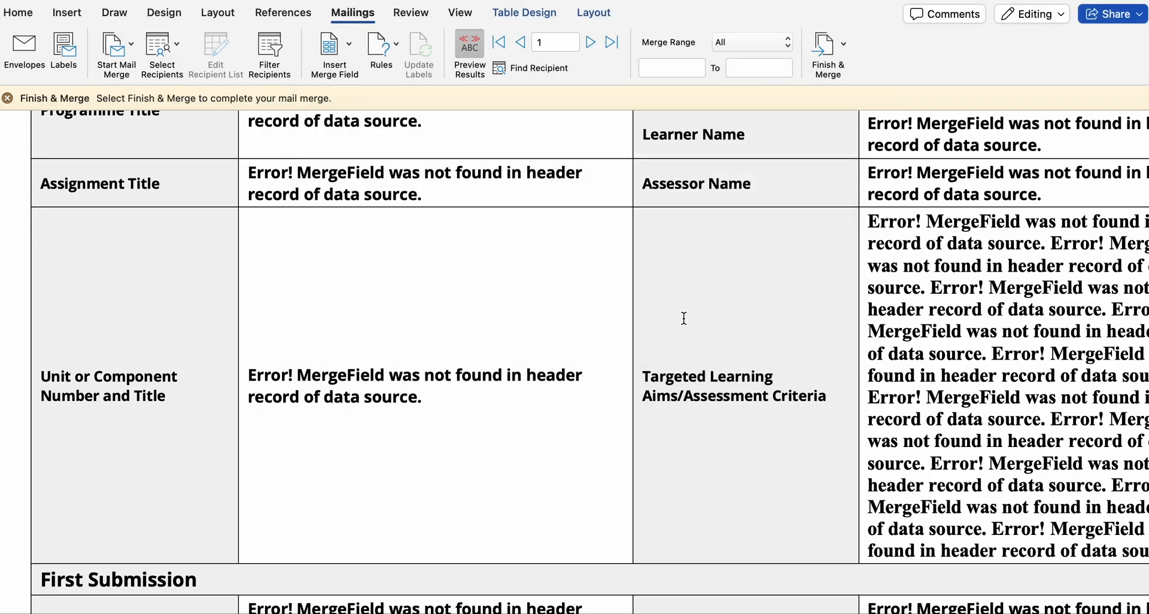
click(585, 291)
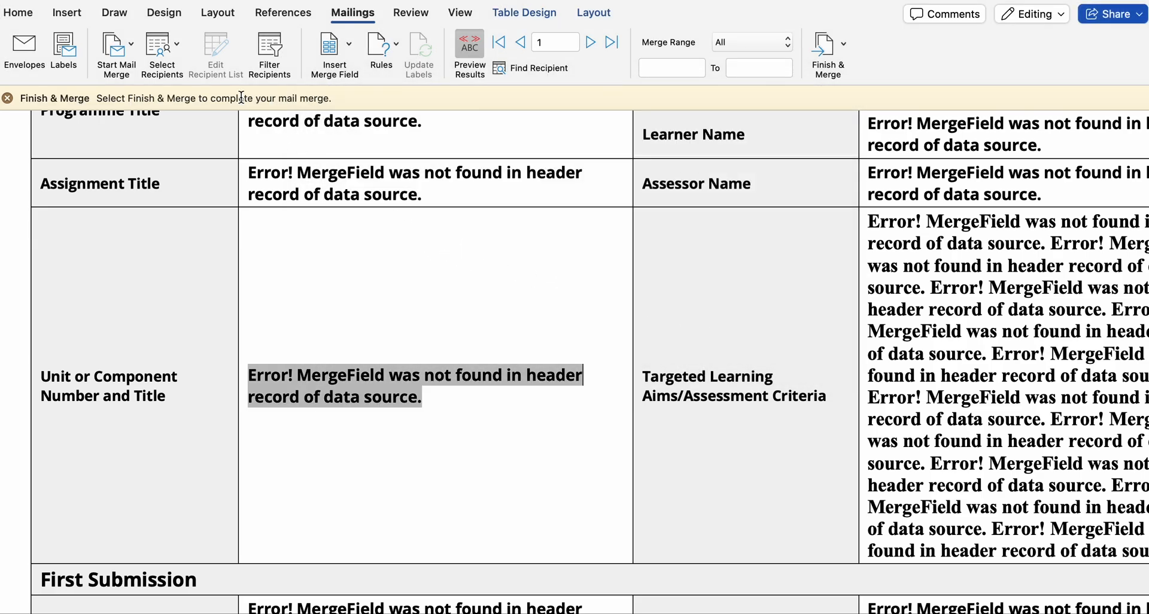
- Set the resubmission form's data source to the "Mail merge data input on AG2" worksheet of BTEC Mail merge MASTER.xlsx in Downloads, allowing the conversion
click(168, 49)
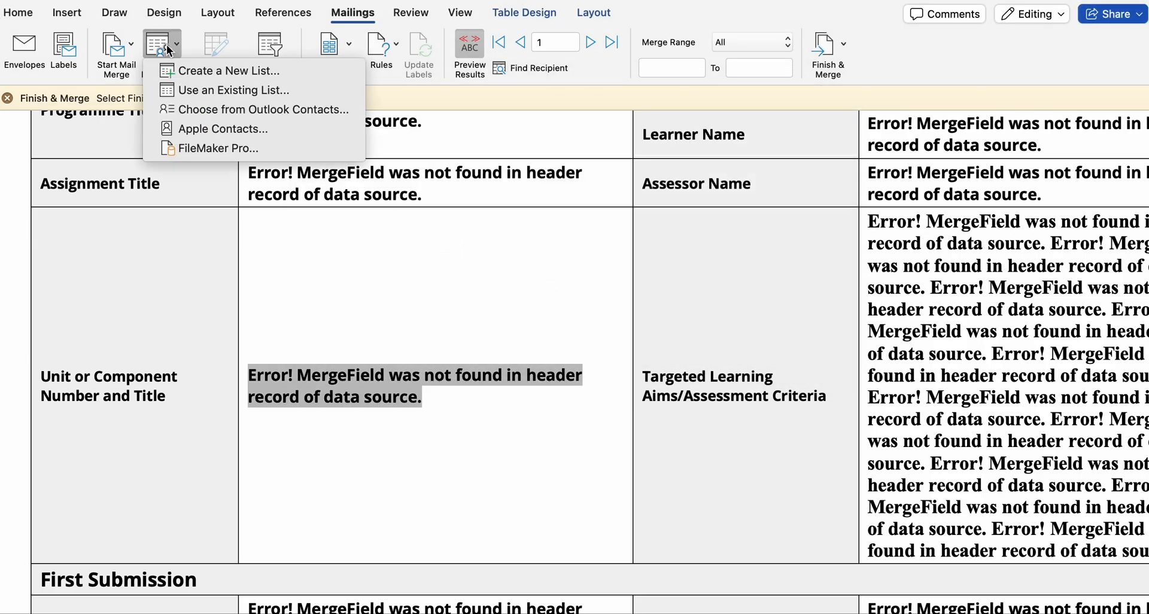
click(218, 89)
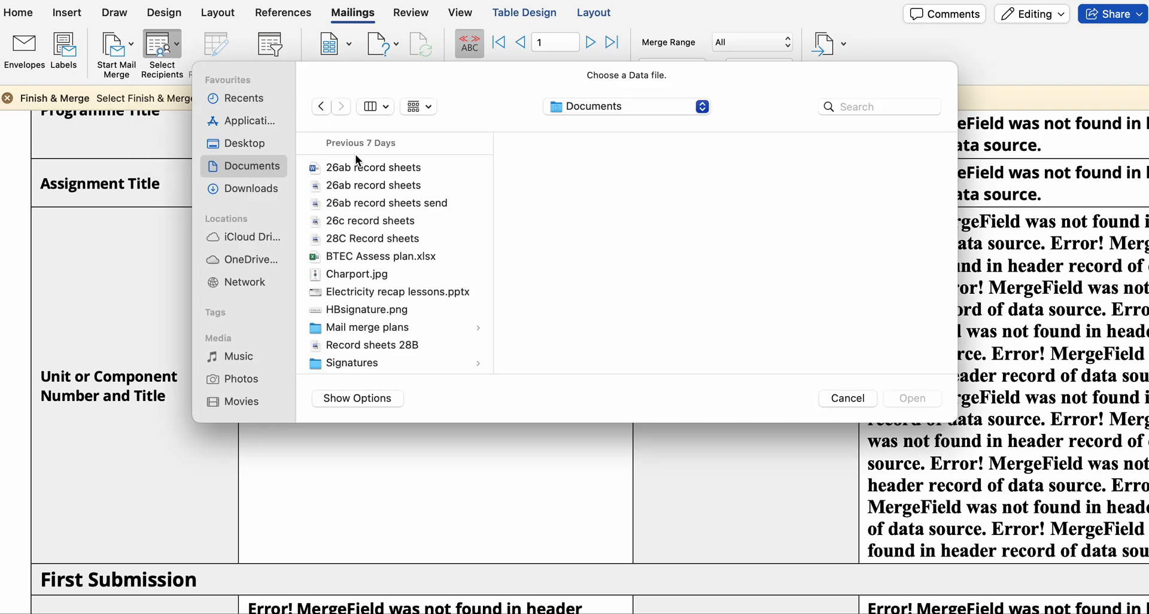
click(256, 194)
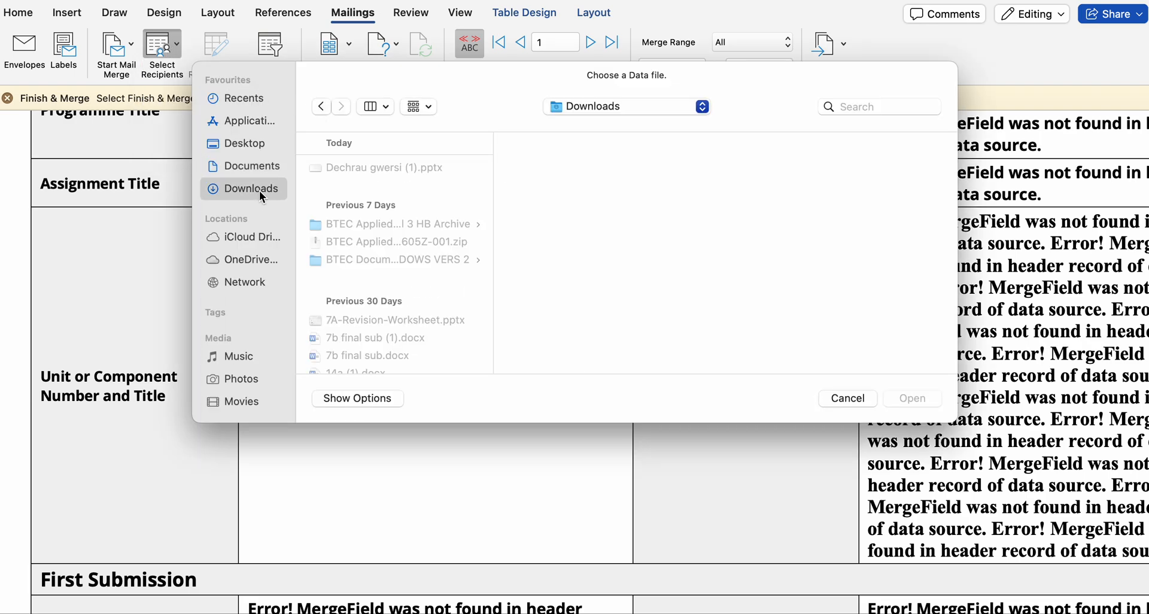
click(402, 258)
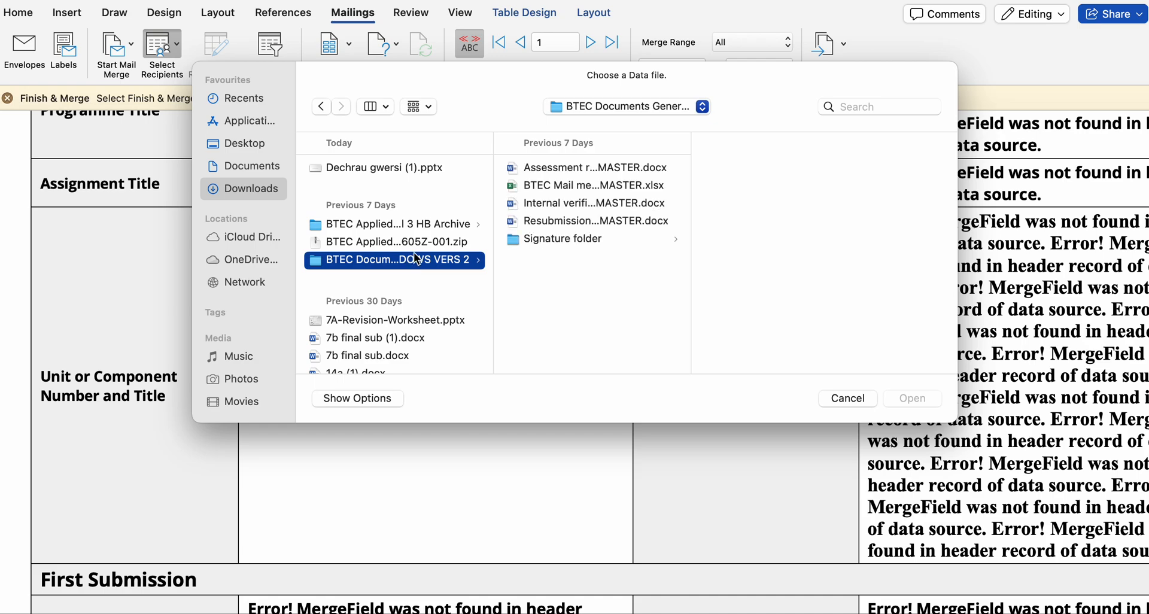
scroll(408, 242, down, 1)
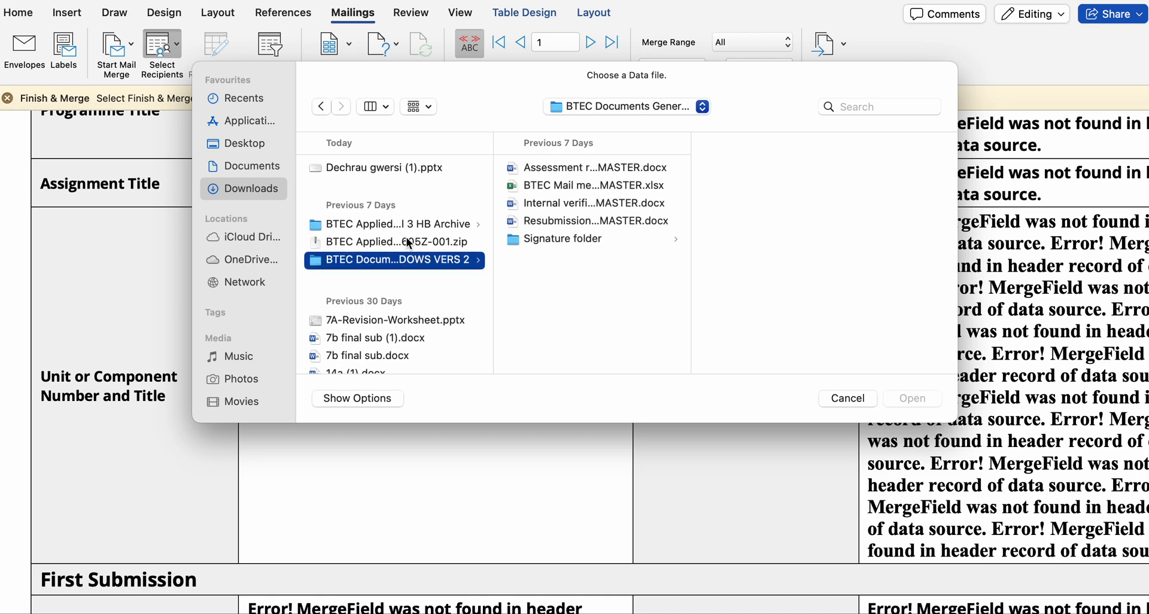
click(575, 184)
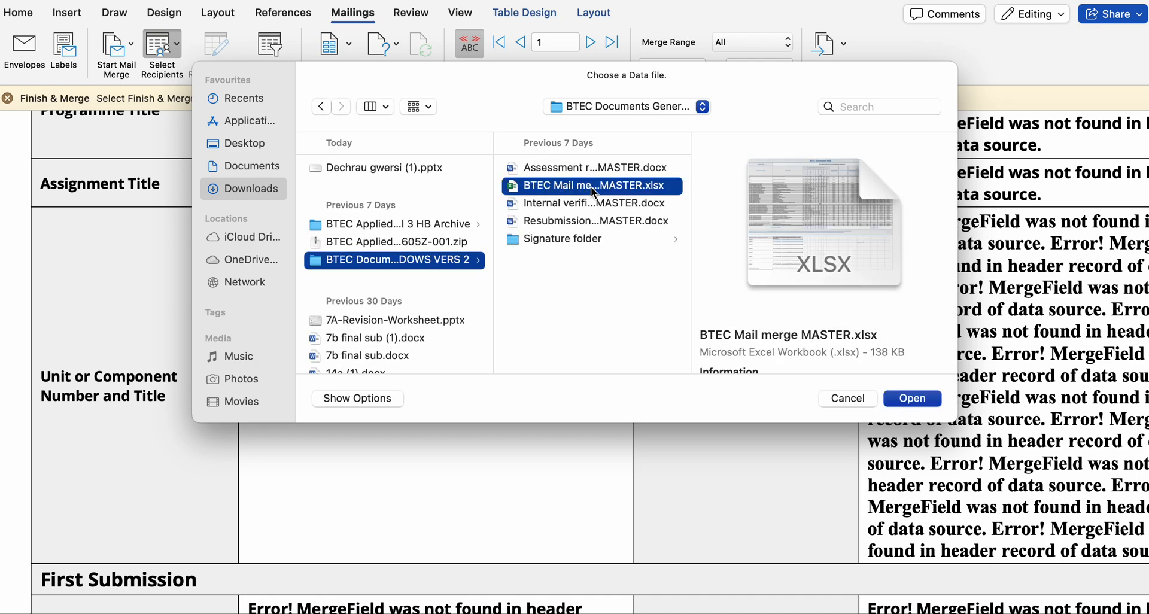
click(920, 400)
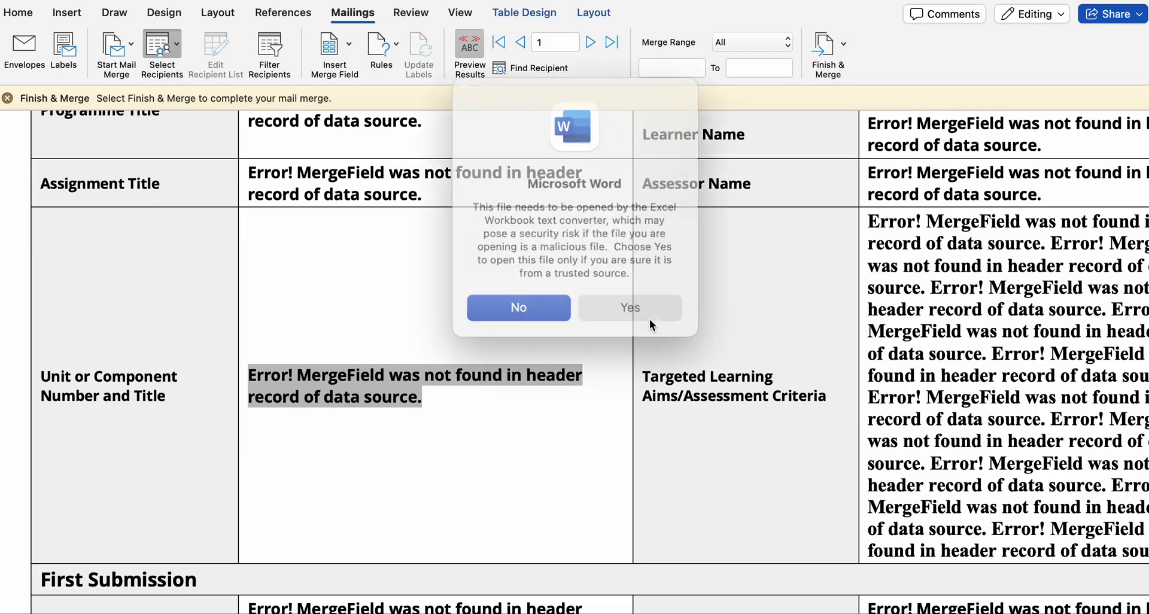
click(618, 295)
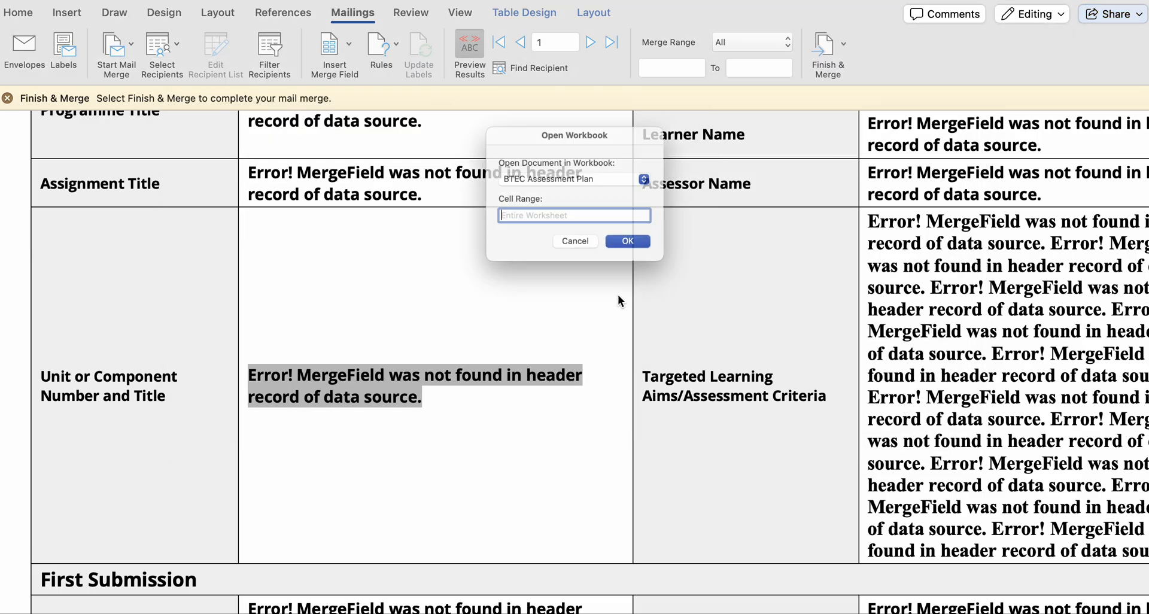
click(606, 176)
click(604, 195)
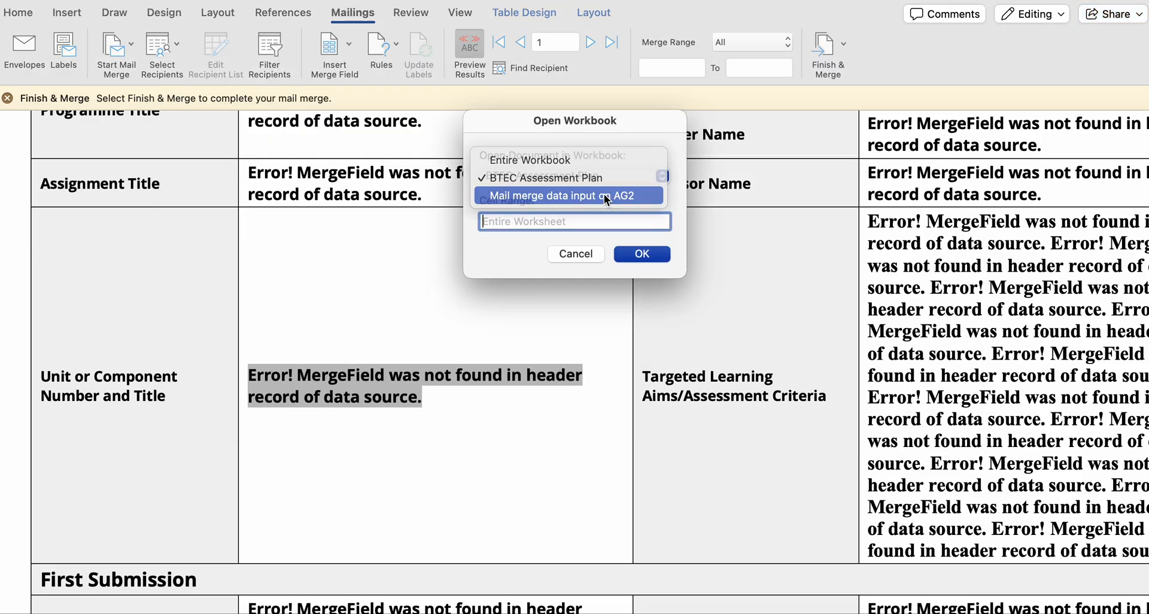
click(642, 255)
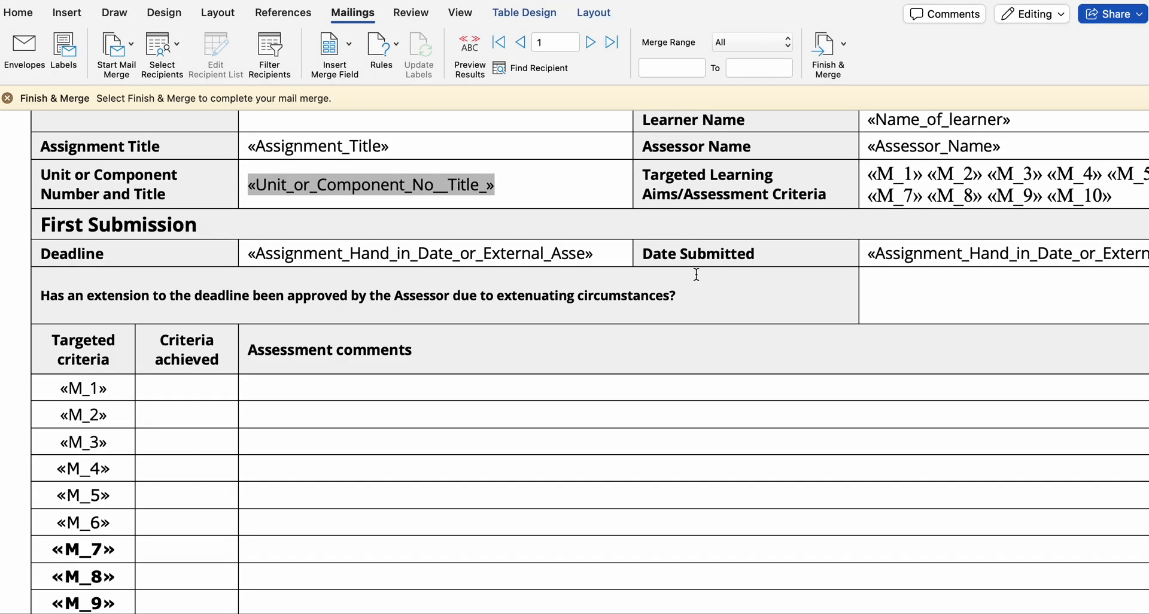
- Preview the resubmission form's merge results and examine the learner, assignment, unit and targeted criteria details for the first record
scroll(695, 274, up, 3)
scroll(696, 274, right, 3)
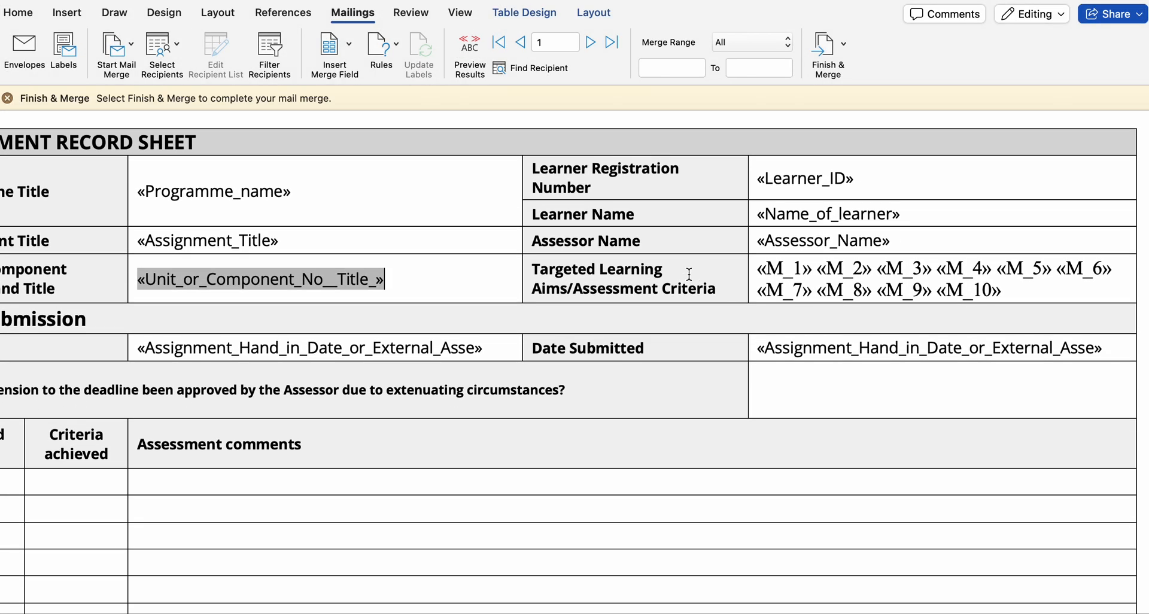
click(471, 50)
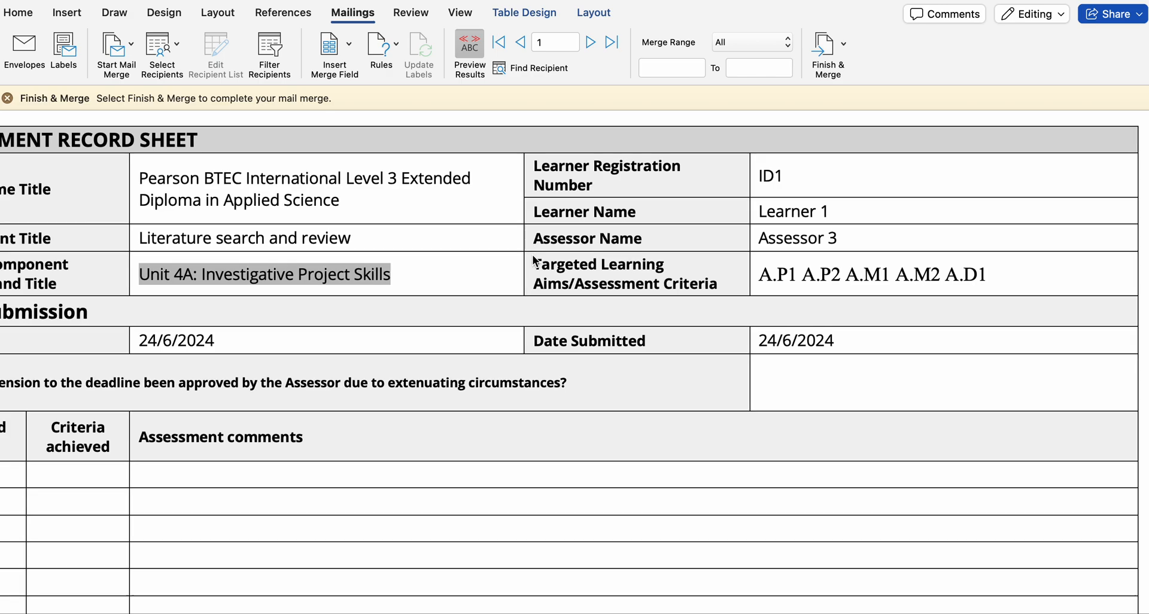
scroll(532, 255, down, 2)
scroll(533, 256, left, 3)
click(537, 228)
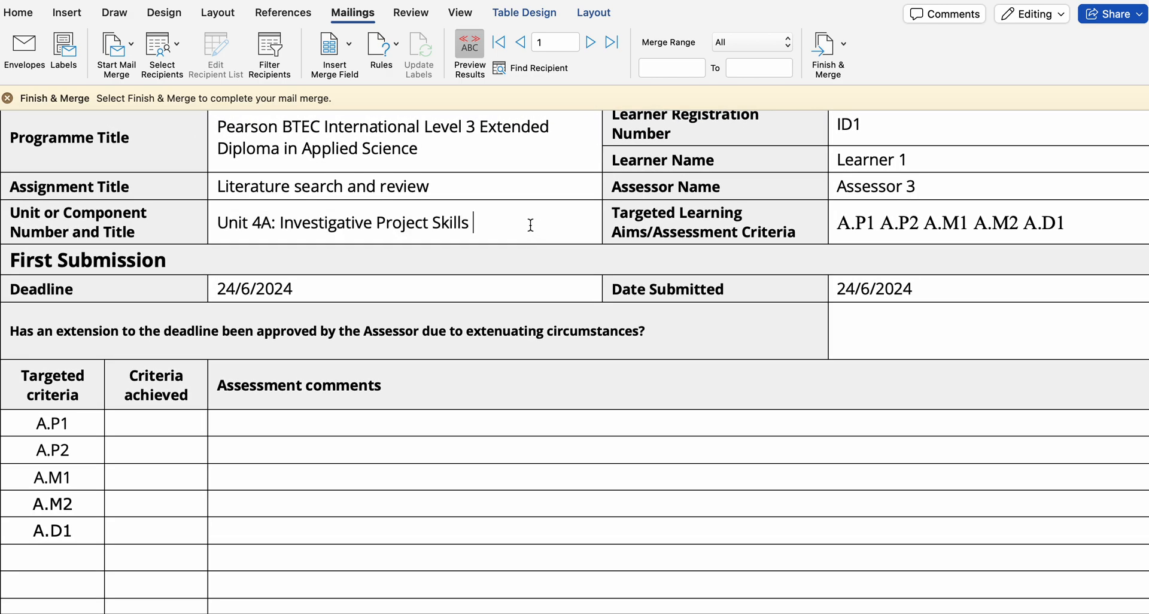
scroll(530, 225, up, 3)
scroll(530, 225, left, 1)
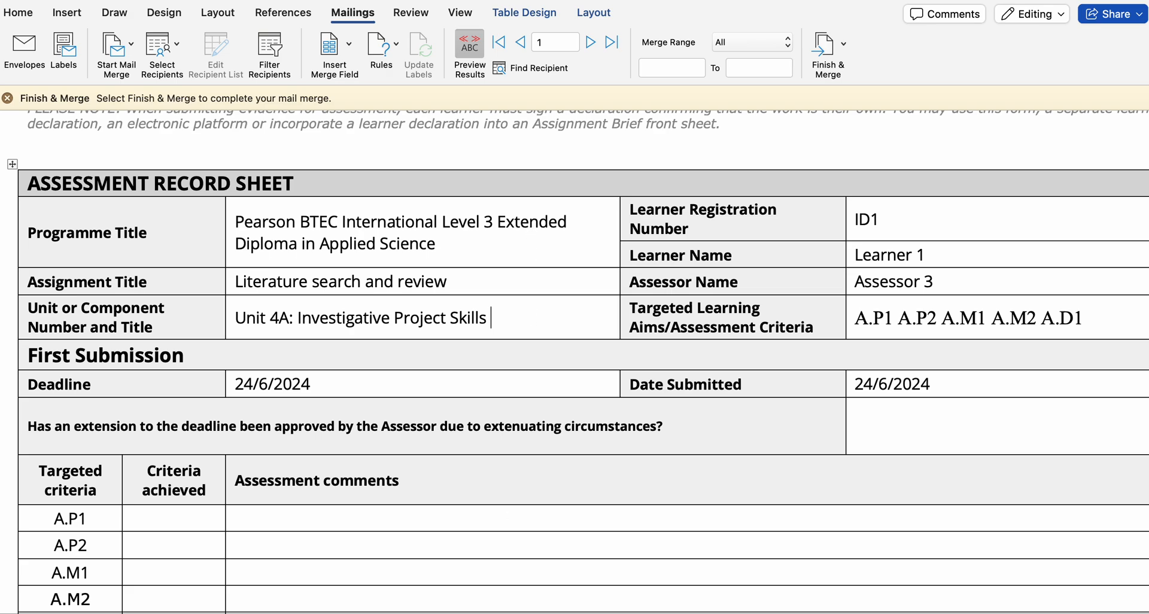
- Open BTEC Mail merge MASTER.xlsx in Excel and copy "Unit 4B: Investigative Project Skills" from the BTEC Assessment Plan sheet
mouse_move(493, 609)
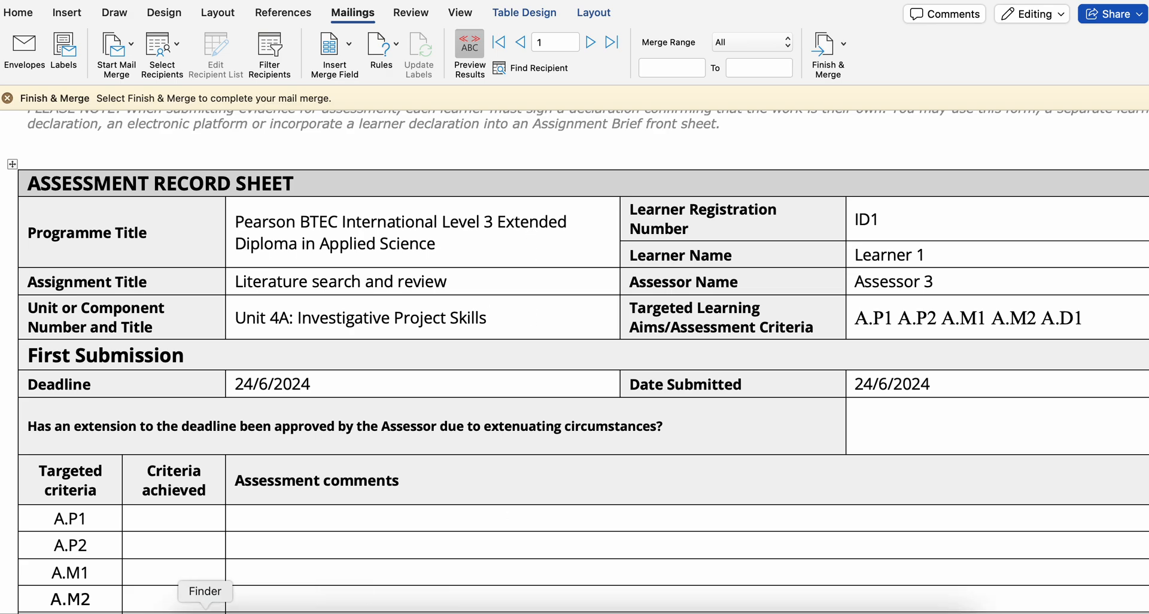
click(206, 609)
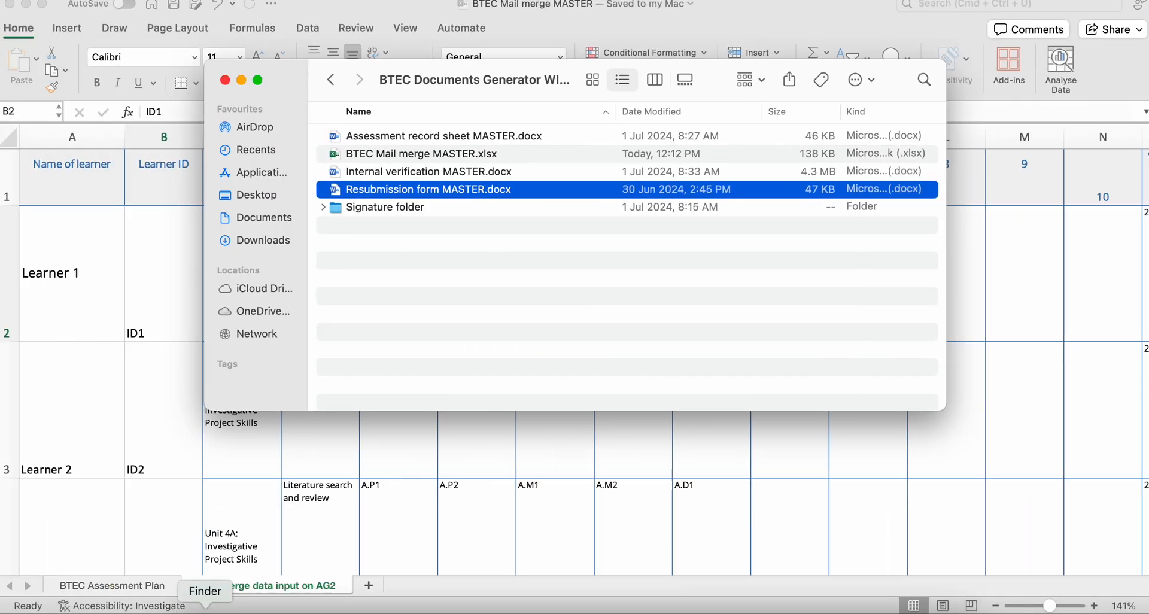
double_click(386, 155)
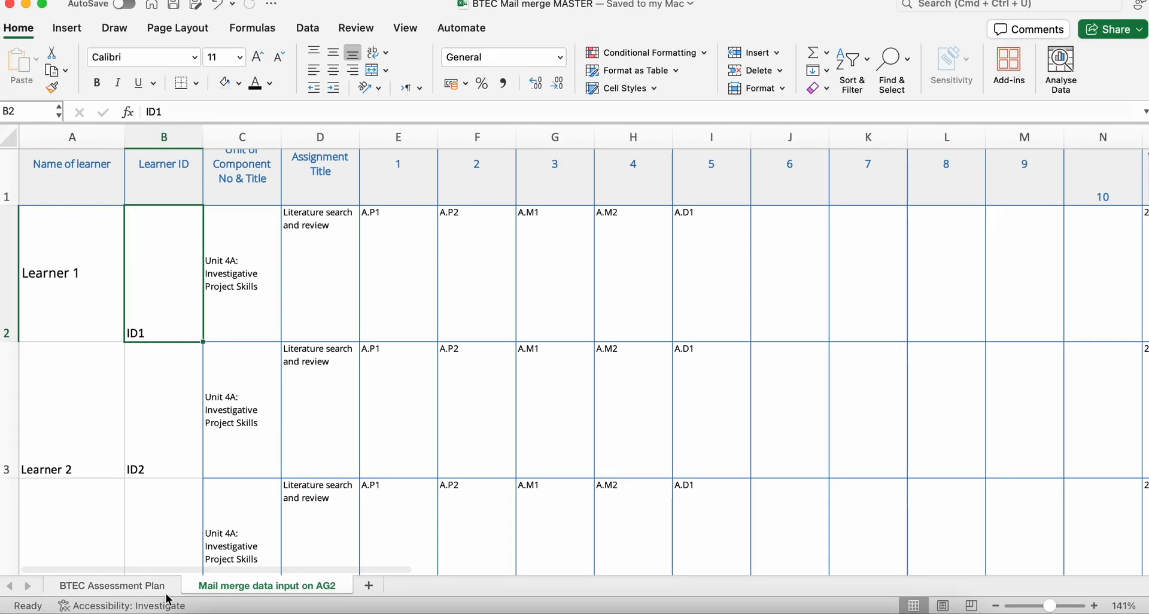
click(141, 588)
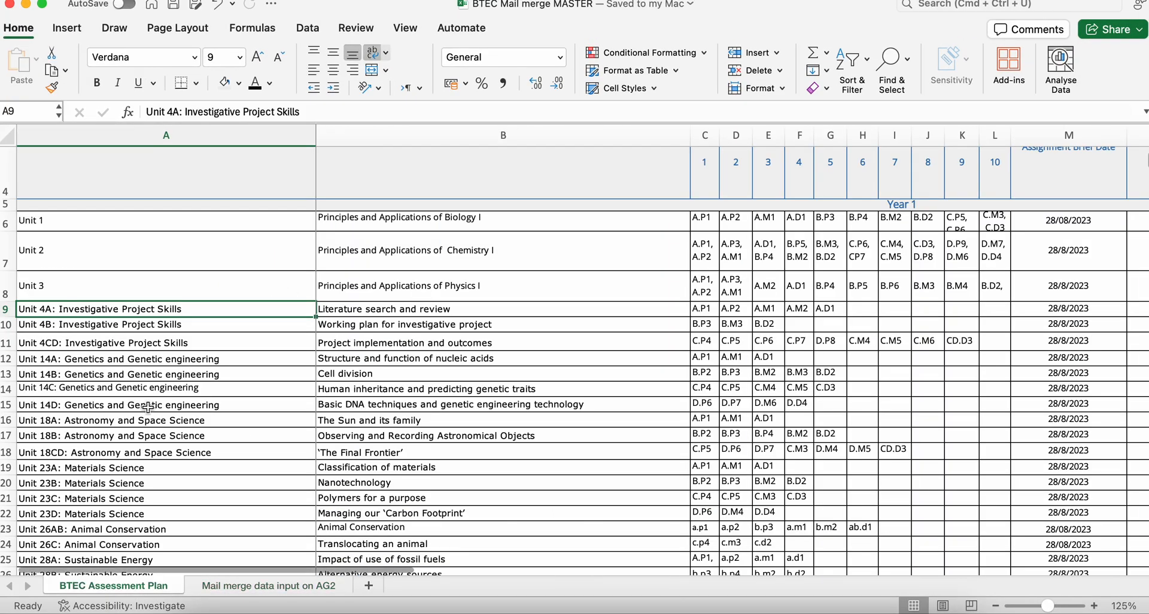
click(148, 328)
key(super+c)
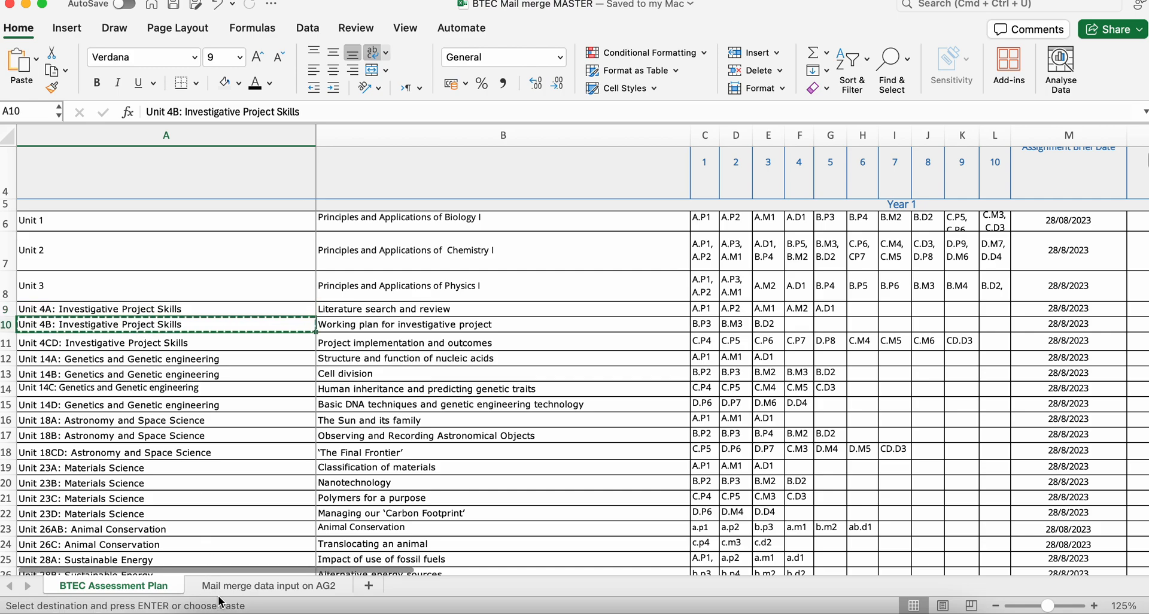
- Paste the copied Unit 4B title into the relevant unit cell AG2 on the "Mail merge data input on AG2" sheet
click(228, 586)
scroll(559, 395, right, 15)
scroll(561, 396, right, 10)
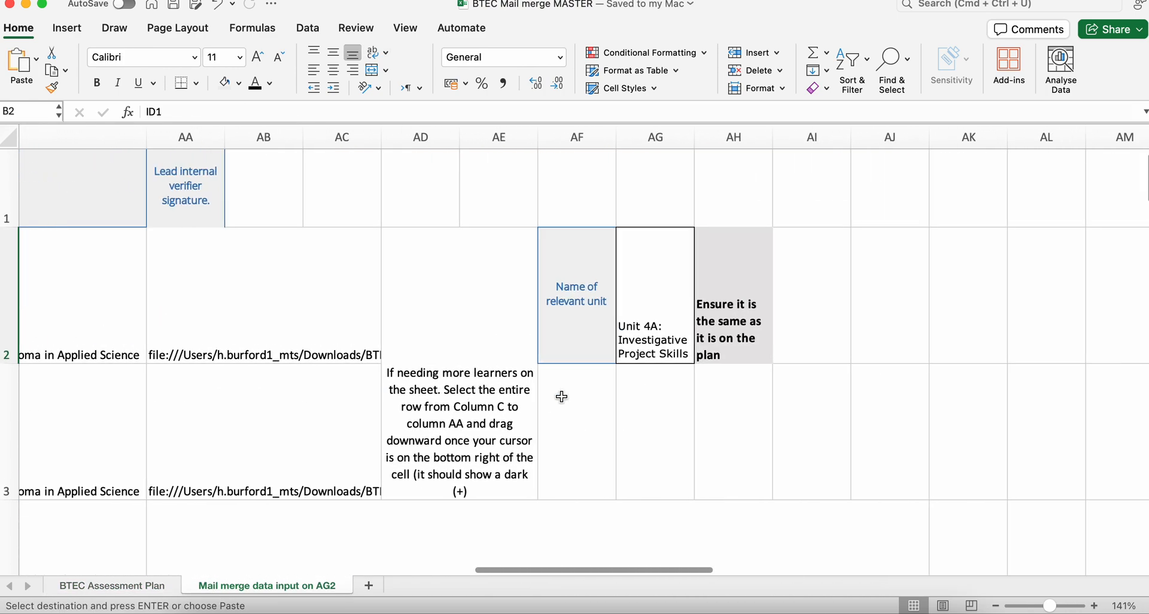
scroll(559, 395, left, 5)
click(486, 326)
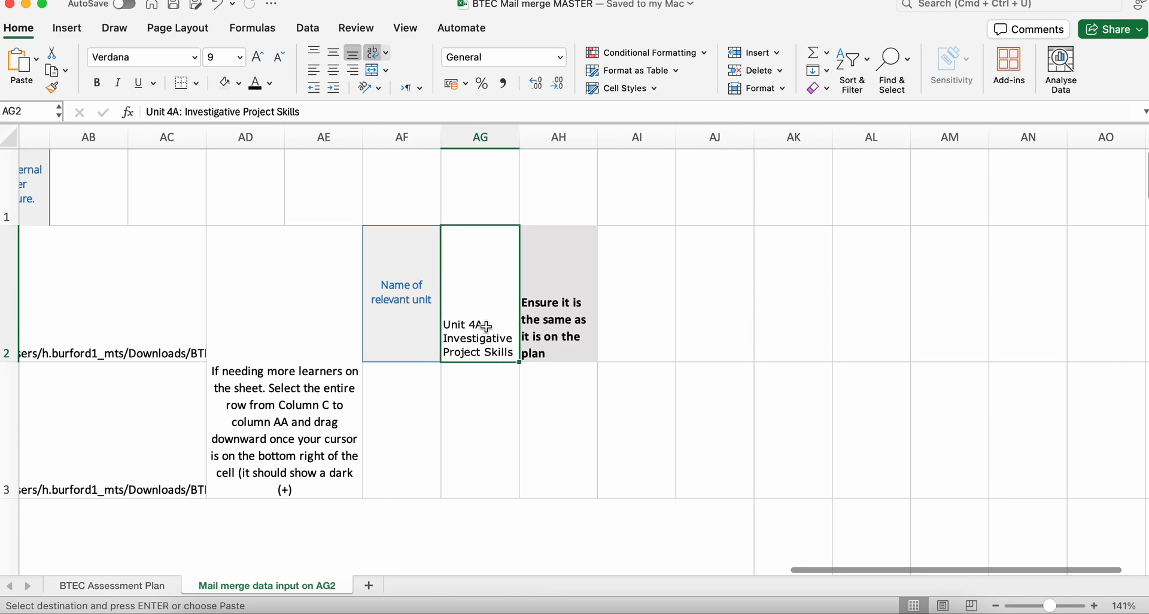
key(super+v)
click(483, 390)
- Check the learners' unit, assignment title and criteria columns on the mail merge sheet and save the workbook
scroll(450, 314, left, 20)
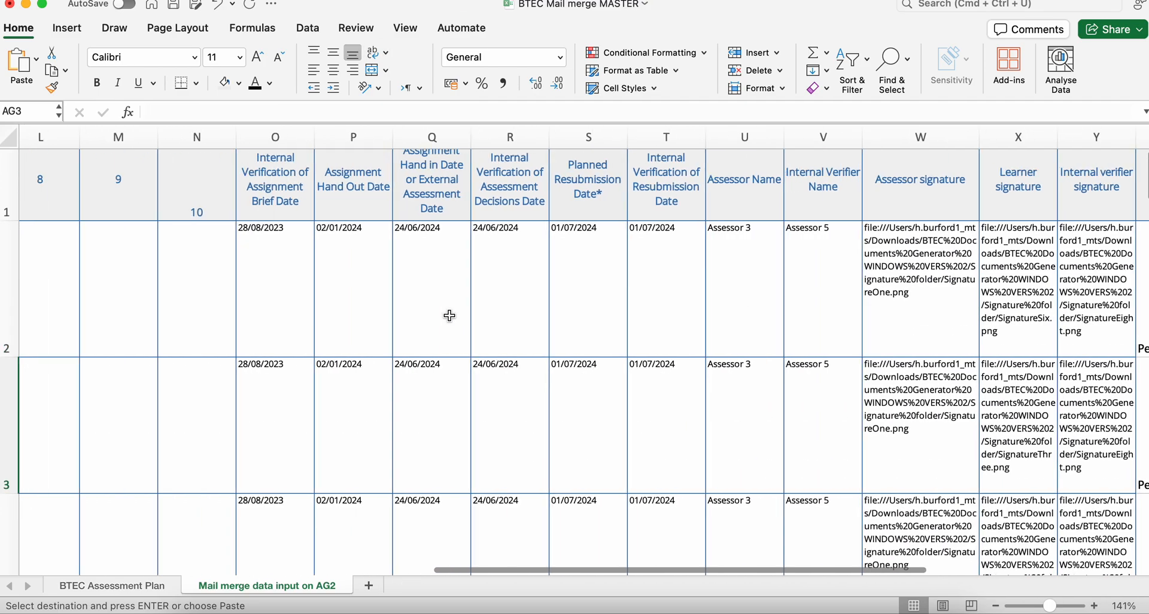
click(250, 305)
click(197, 304)
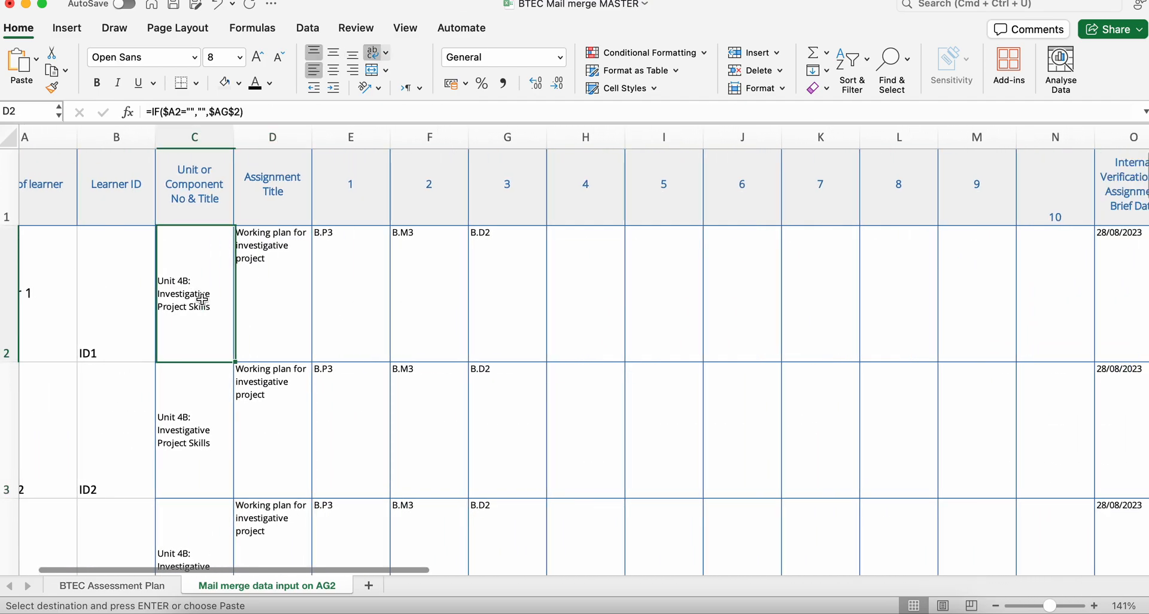
scroll(200, 301, left, 2)
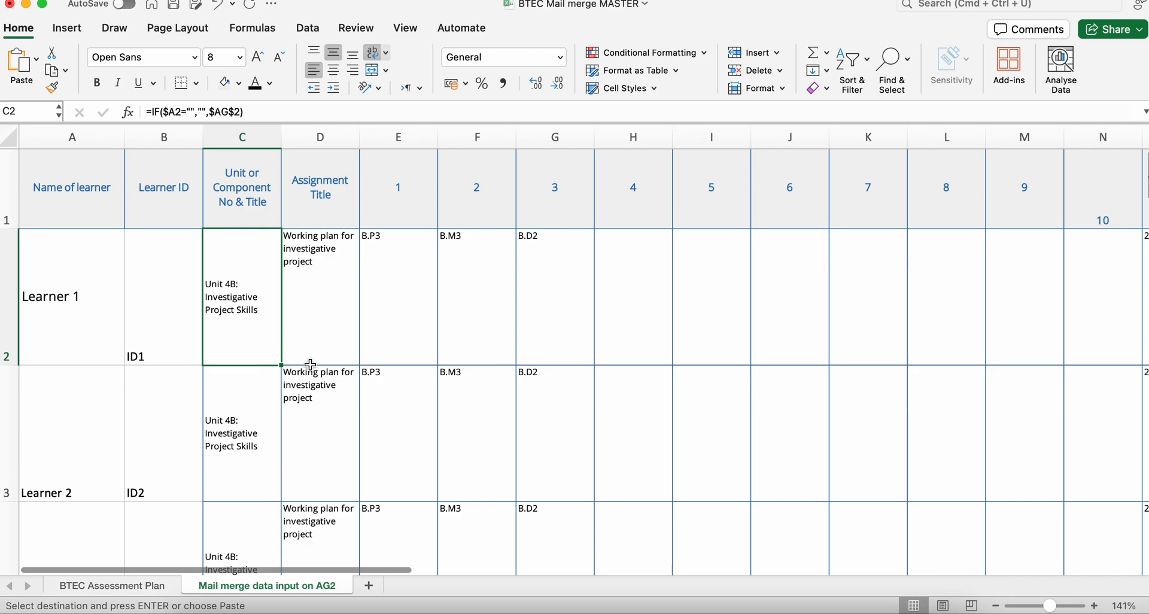
click(175, 6)
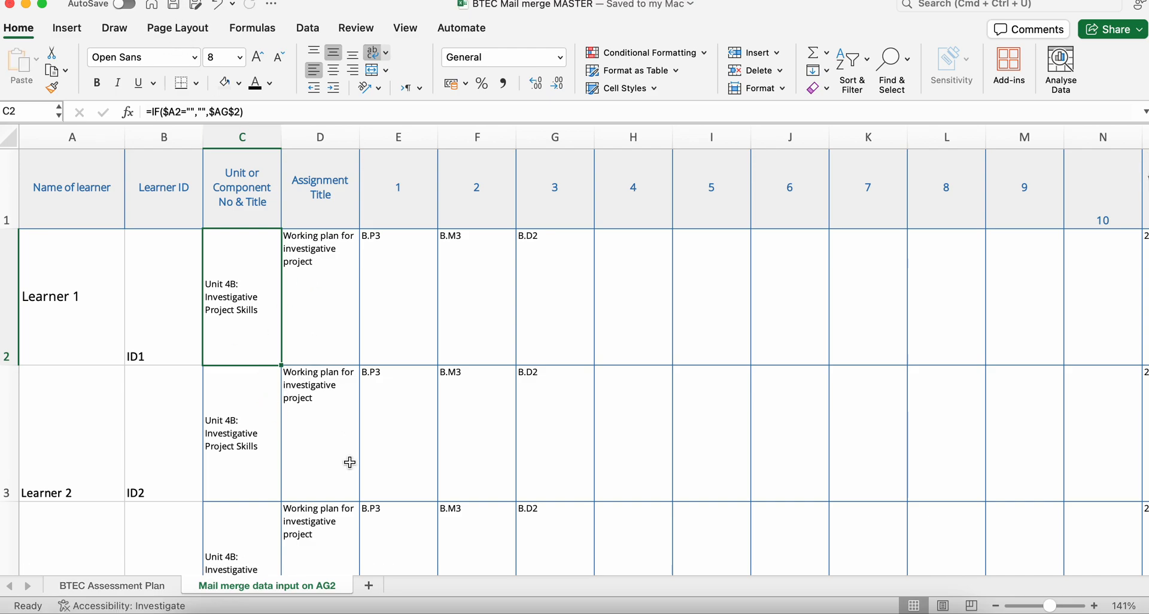
- Return to the resubmission form in Word and reattach BTEC Mail merge MASTER.xlsx, allowing the conversion and choosing the "Mail merge data input on AG2" worksheet
click(574, 612)
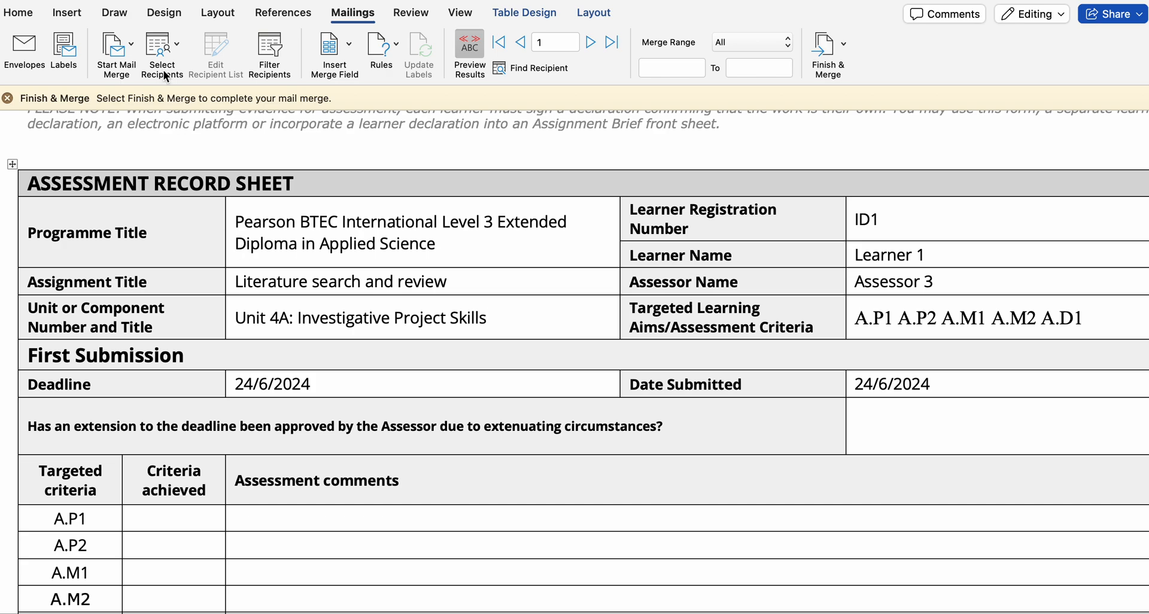
click(166, 47)
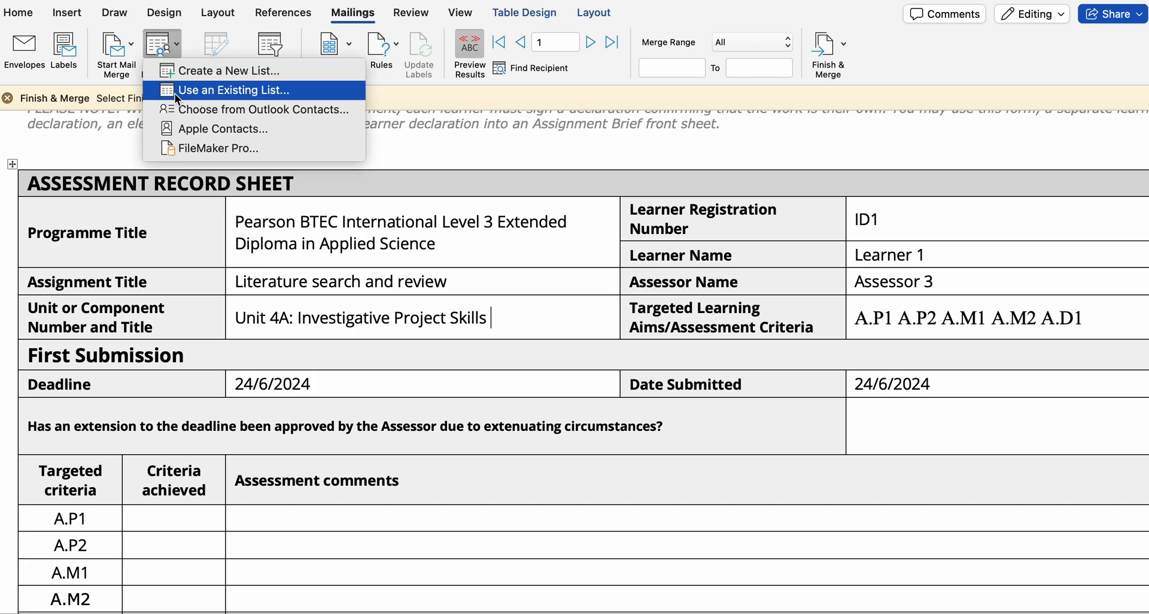
click(206, 91)
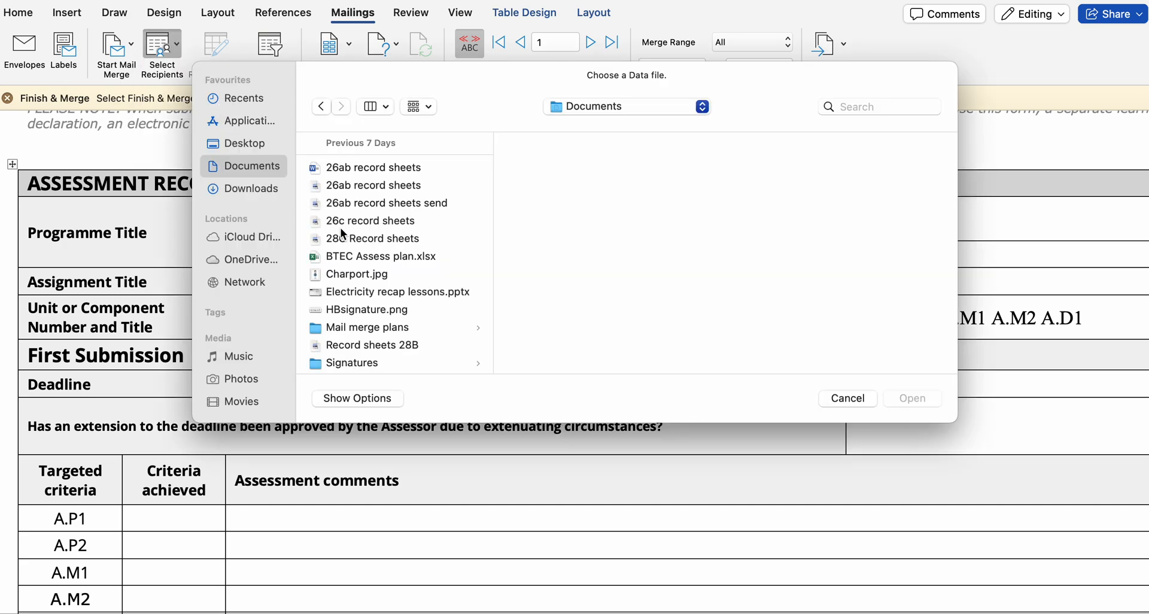
click(258, 192)
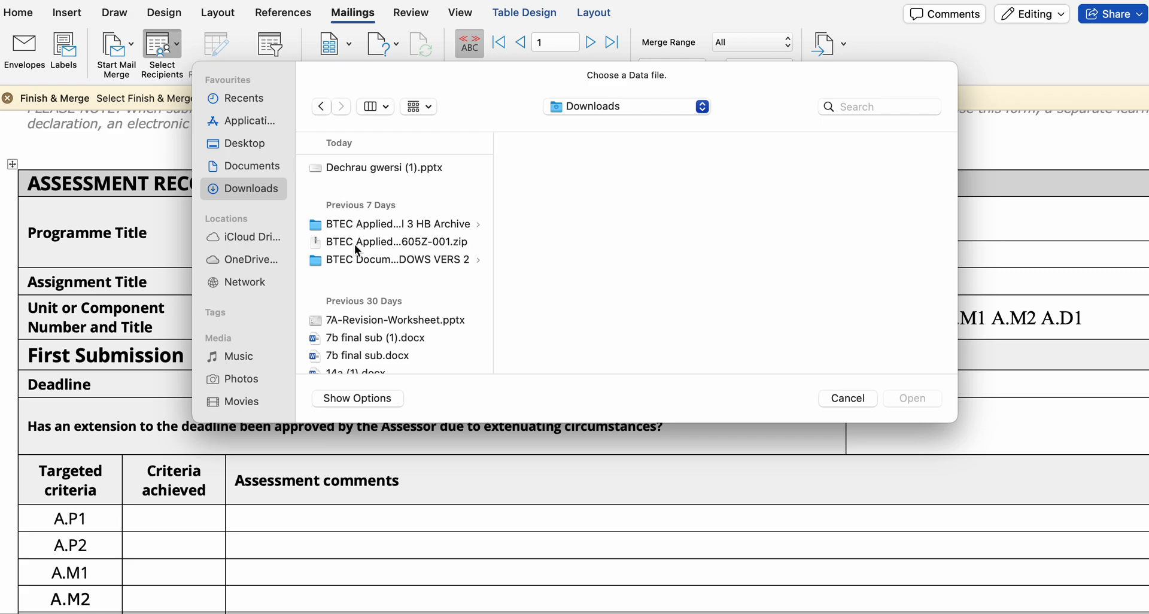
click(388, 262)
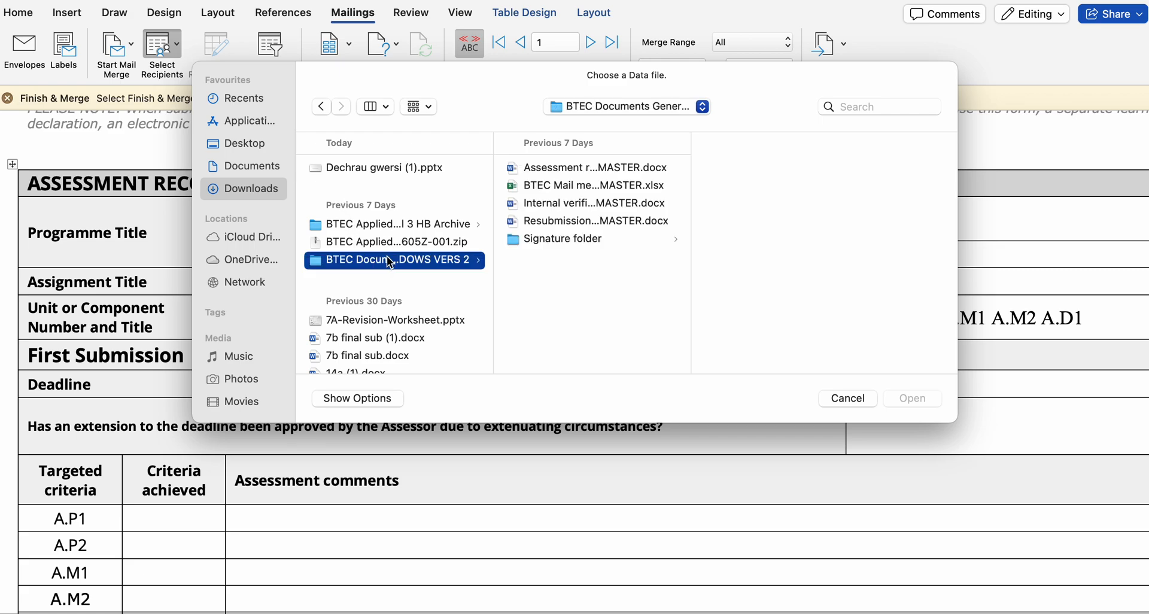
double_click(580, 188)
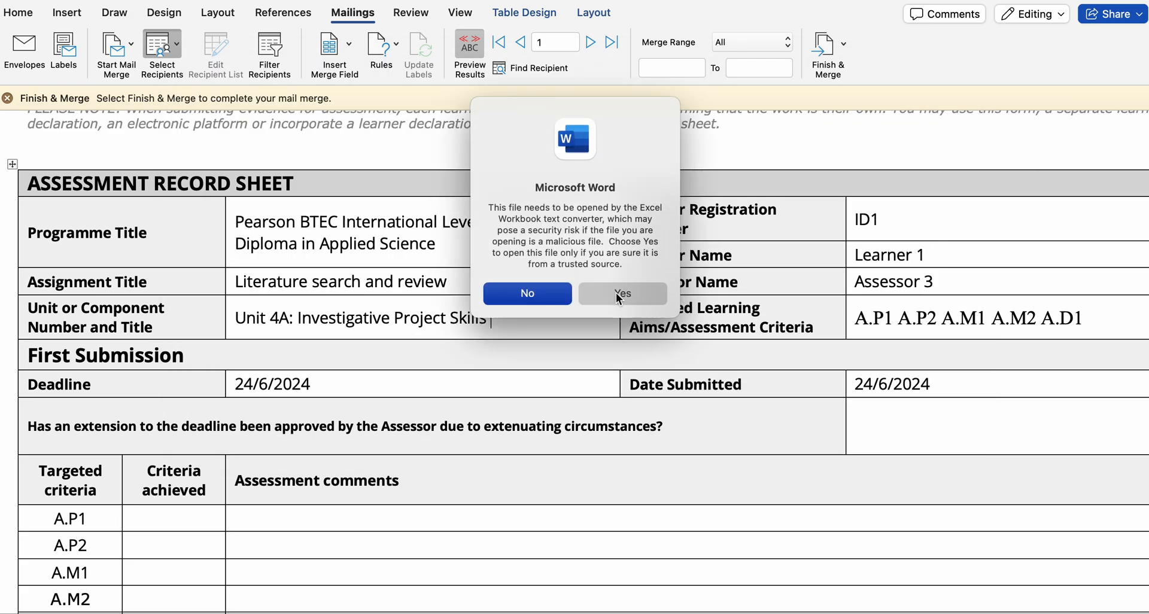
click(622, 293)
click(604, 176)
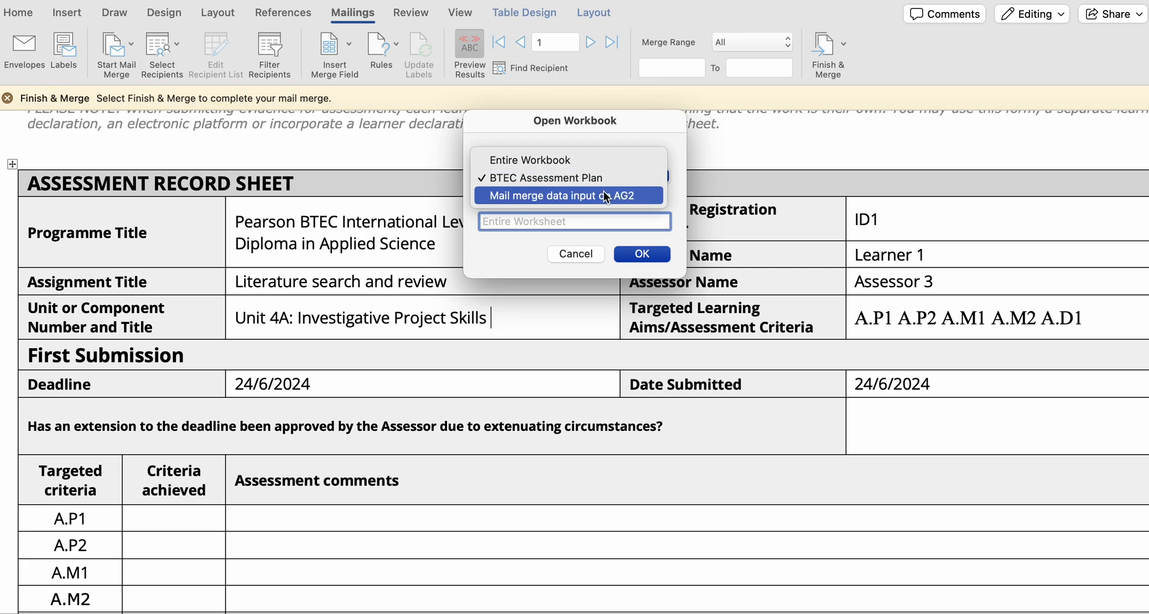
click(616, 193)
click(640, 256)
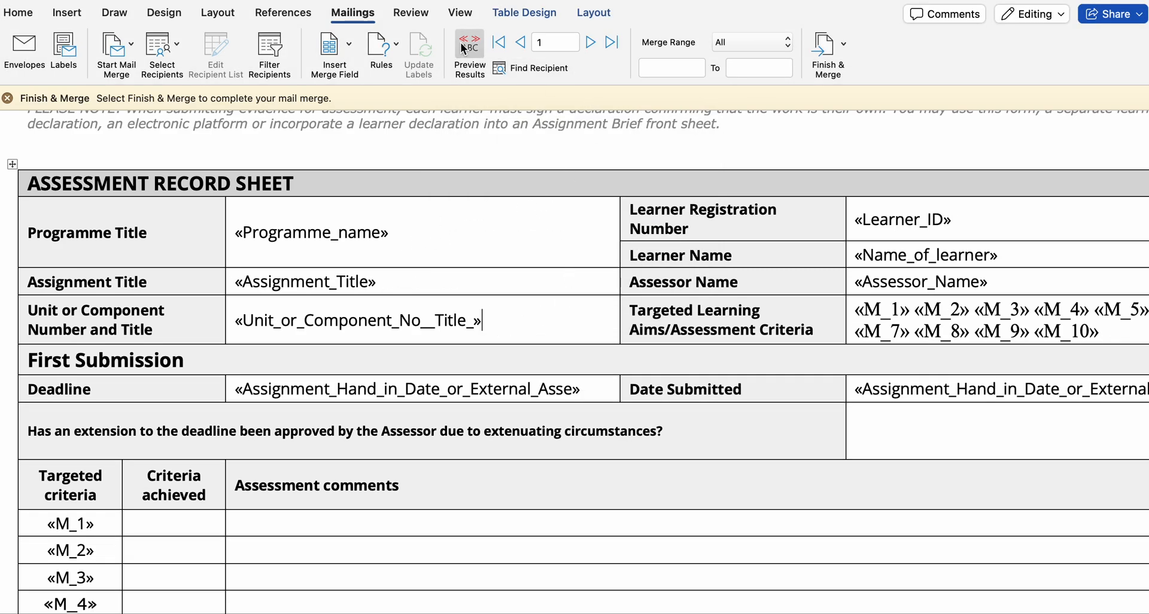
- Preview the merge results again and check the form's unit, assignment title, targeted criteria and resubmission dates
click(461, 41)
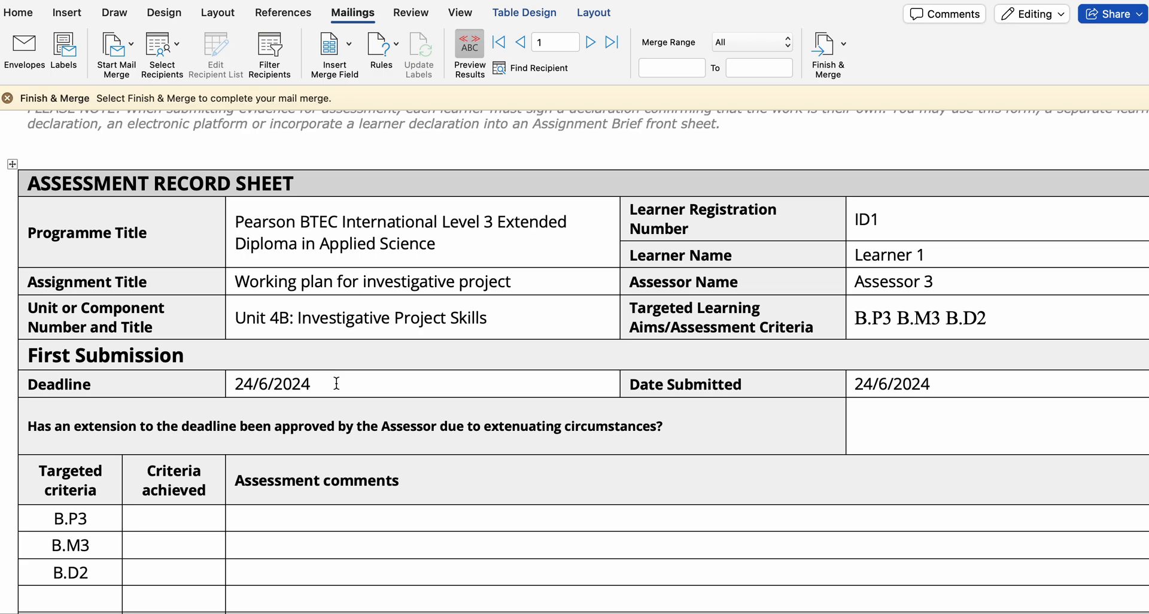
scroll(336, 382, down, 20)
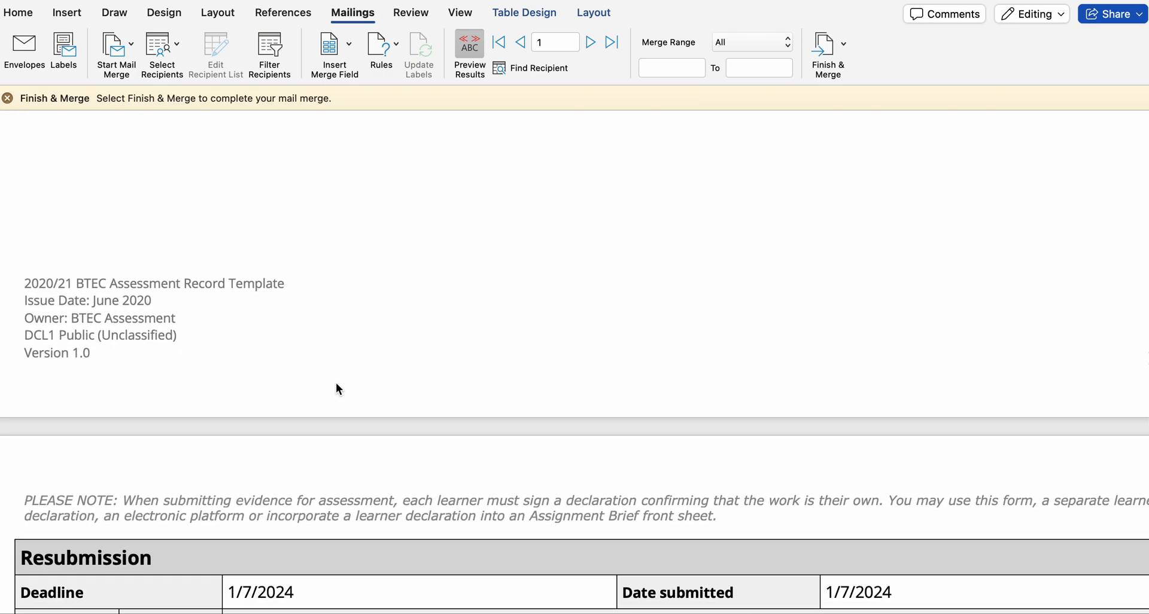
scroll(336, 382, up, 15)
scroll(336, 382, up, 6)
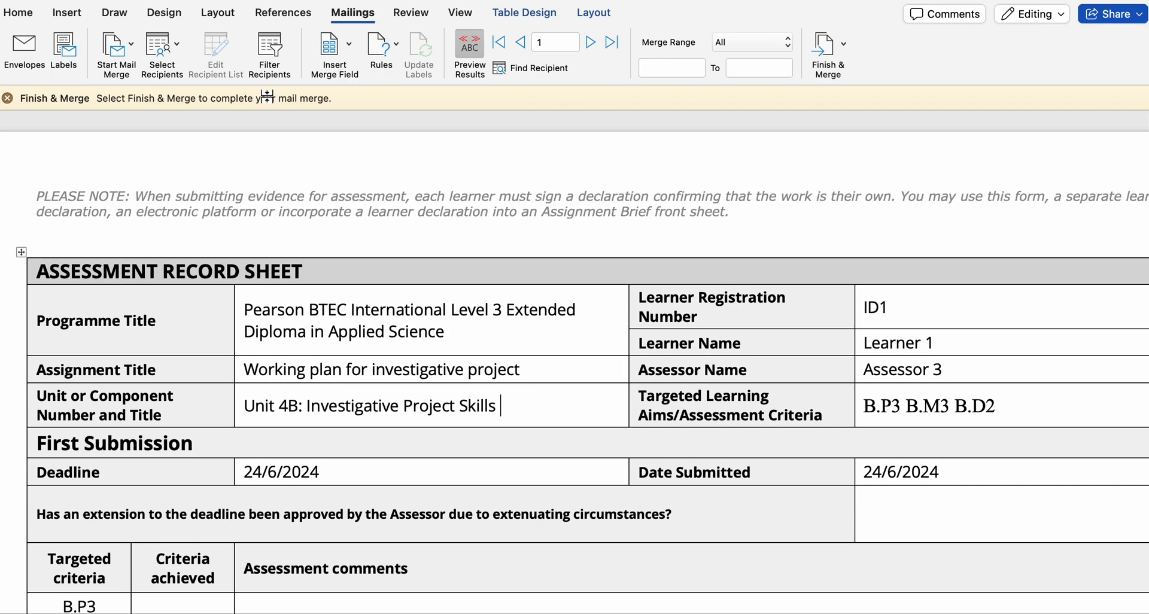
scroll(215, 371, down, 3)
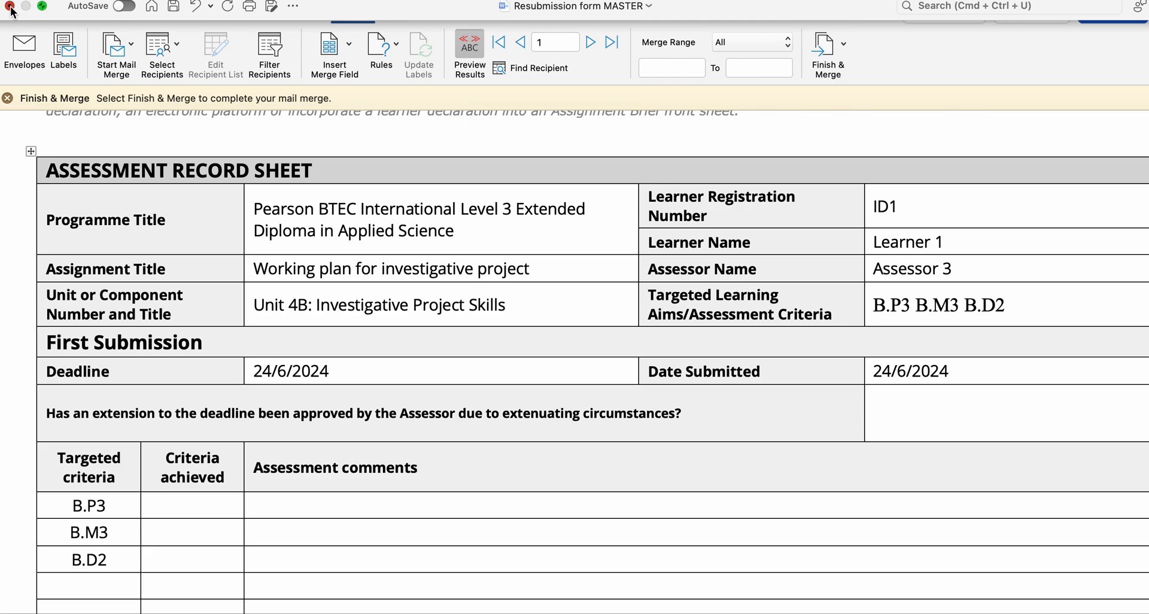
- Close the Resubmission form MASTER document without saving its changes
click(10, 7)
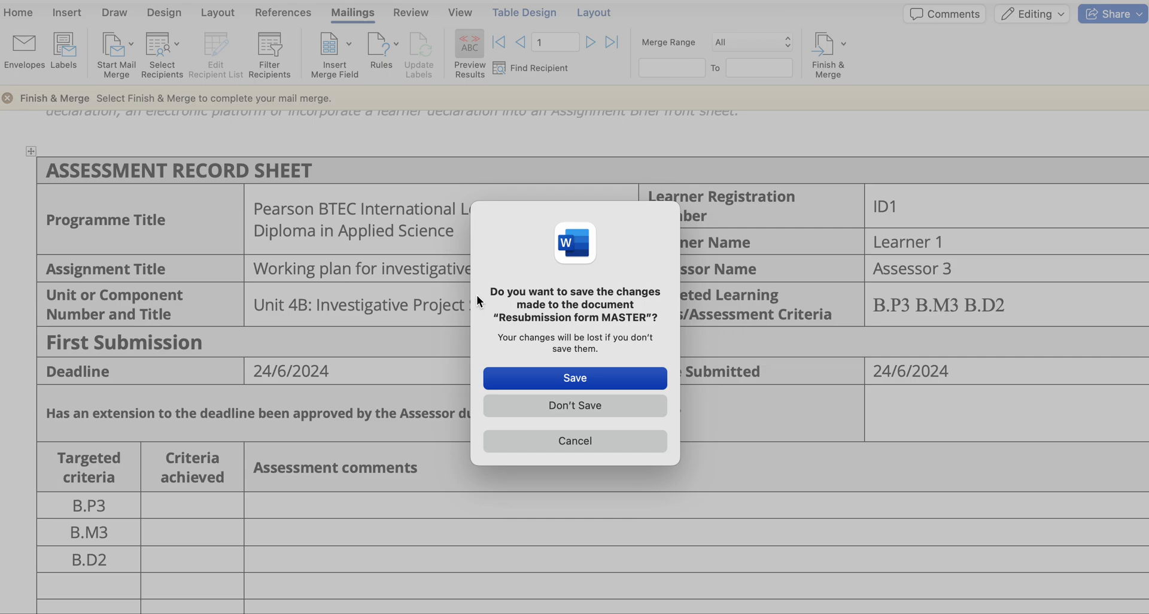
click(527, 395)
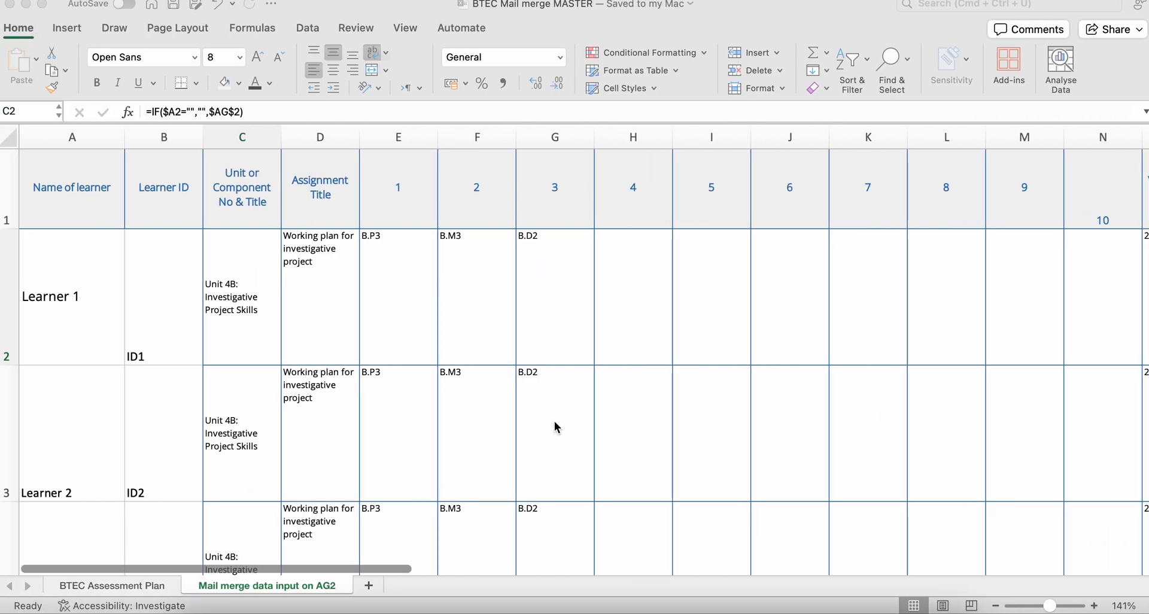
key(super+shift+5)
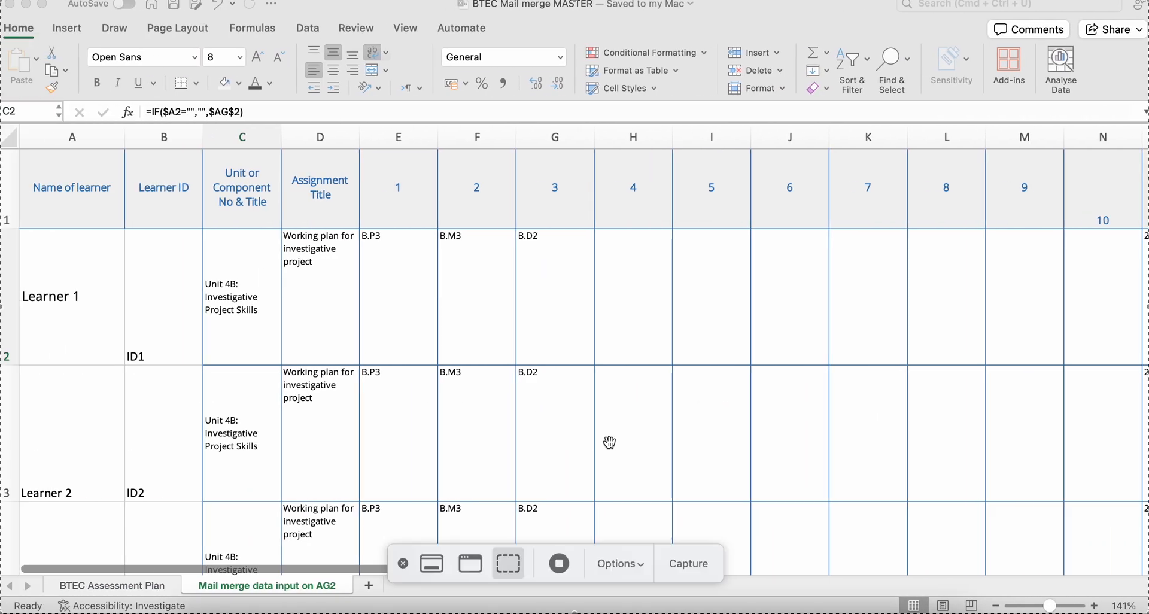